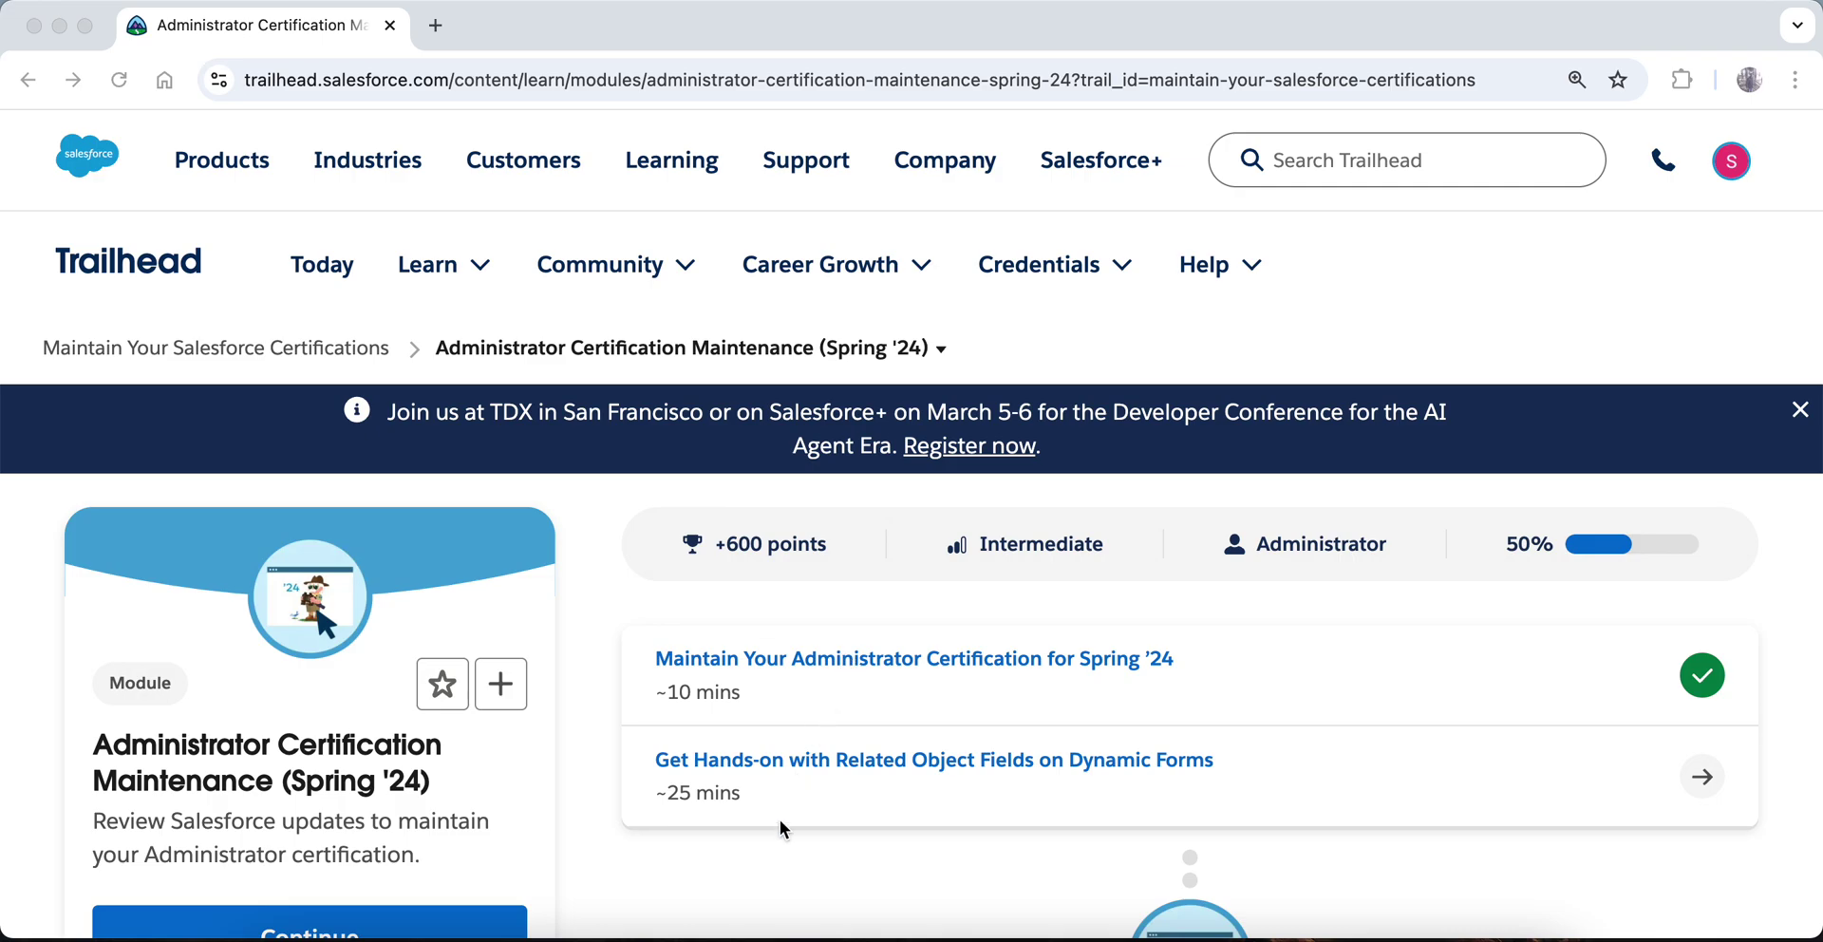
Step: Read through the Spring '24 maintenance unit, then return to the module overview
click(924, 659)
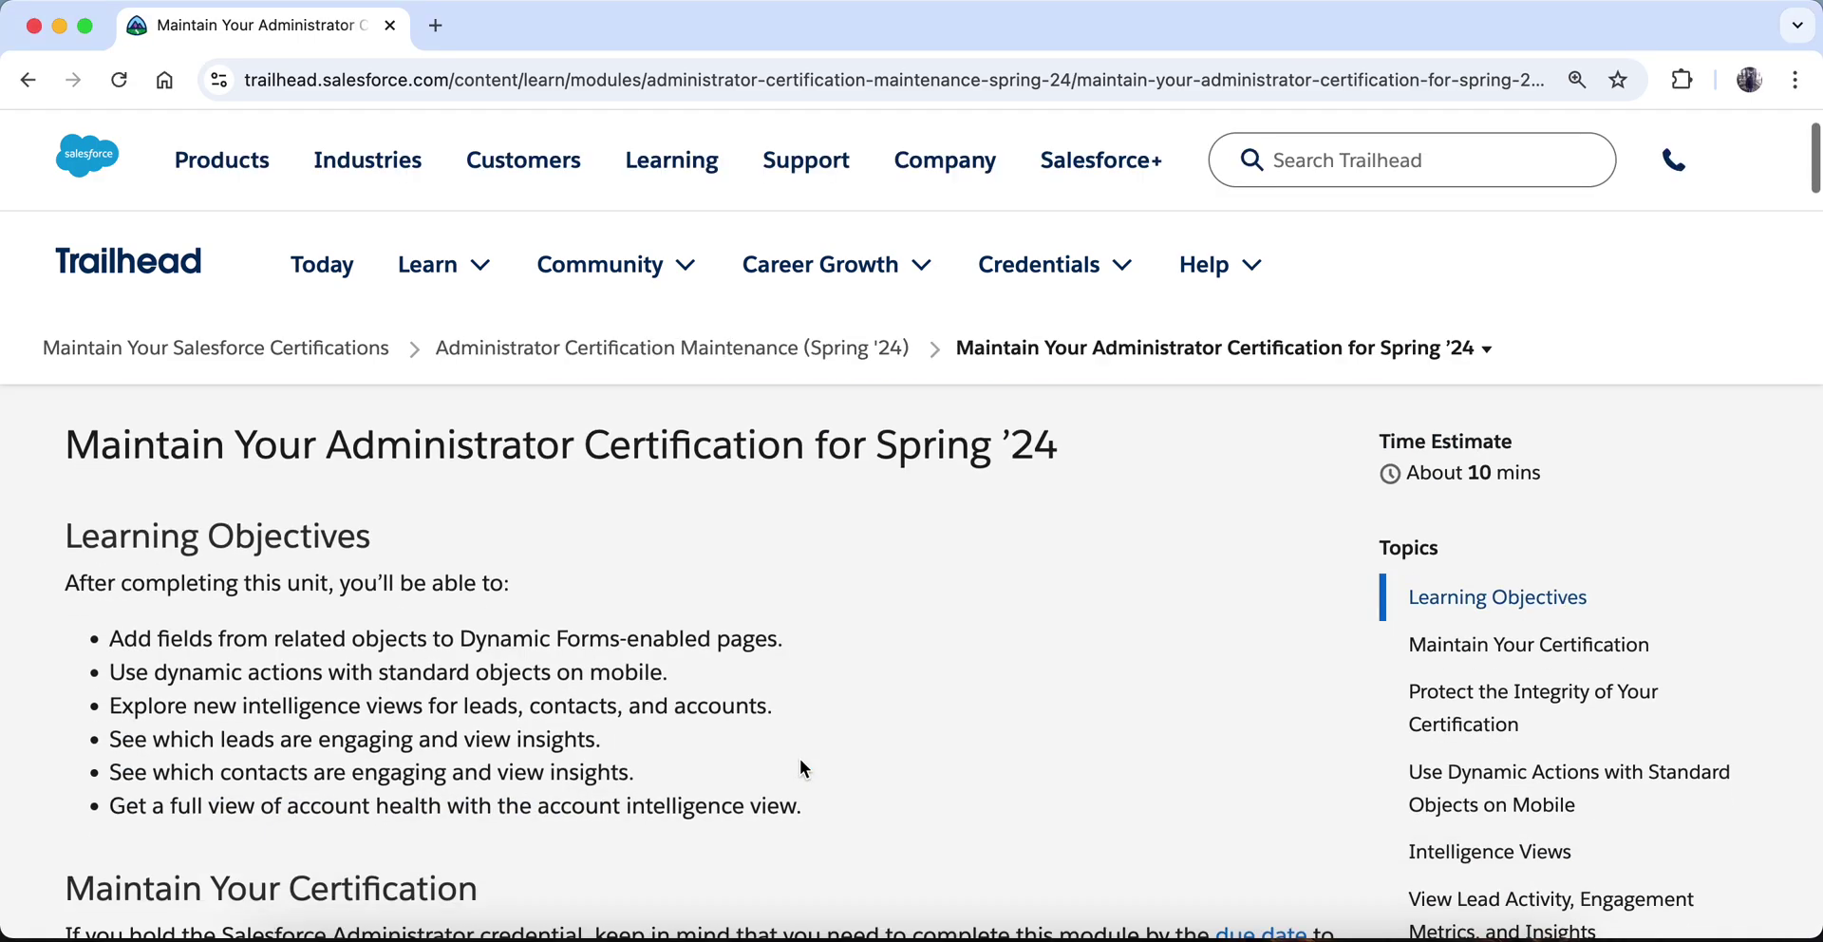
scroll(800, 767, down, 10)
scroll(800, 767, down, 15)
scroll(799, 767, down, 5)
scroll(800, 760, down, 8)
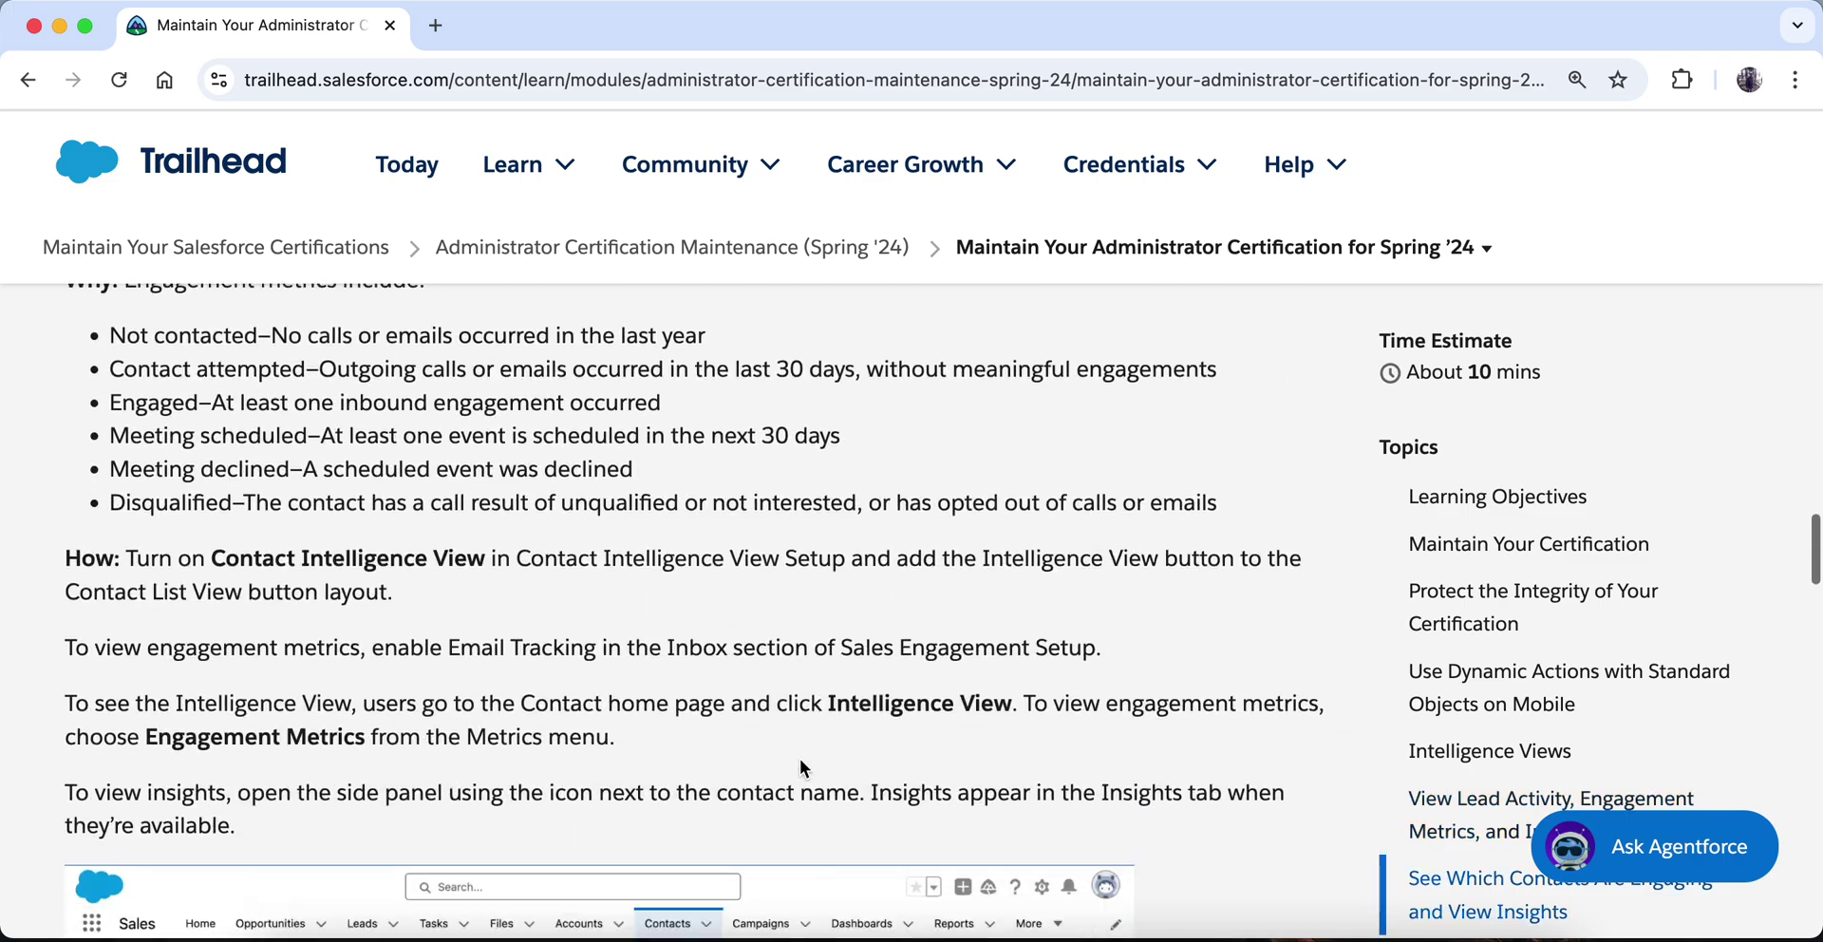
scroll(800, 758, down, 8)
scroll(799, 758, down, 8)
scroll(799, 767, down, 8)
scroll(799, 764, down, 15)
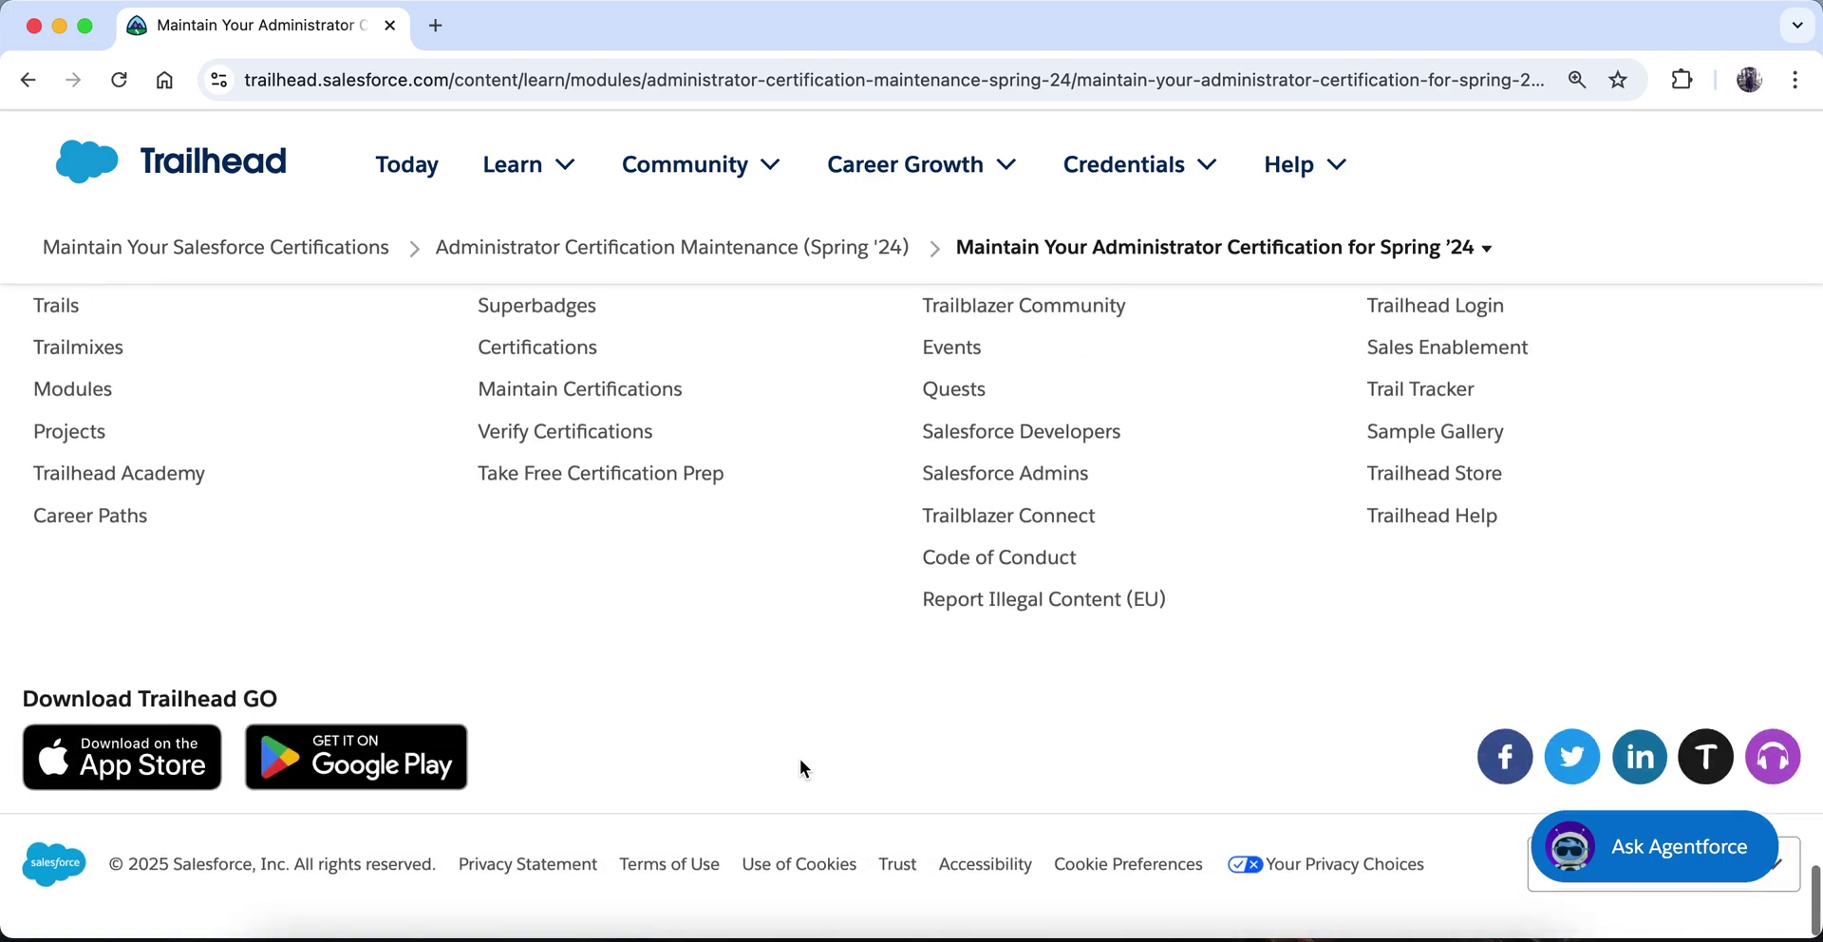
scroll(799, 764, up, 15)
scroll(800, 764, up, 2)
scroll(799, 765, up, 3)
scroll(800, 768, down, 6)
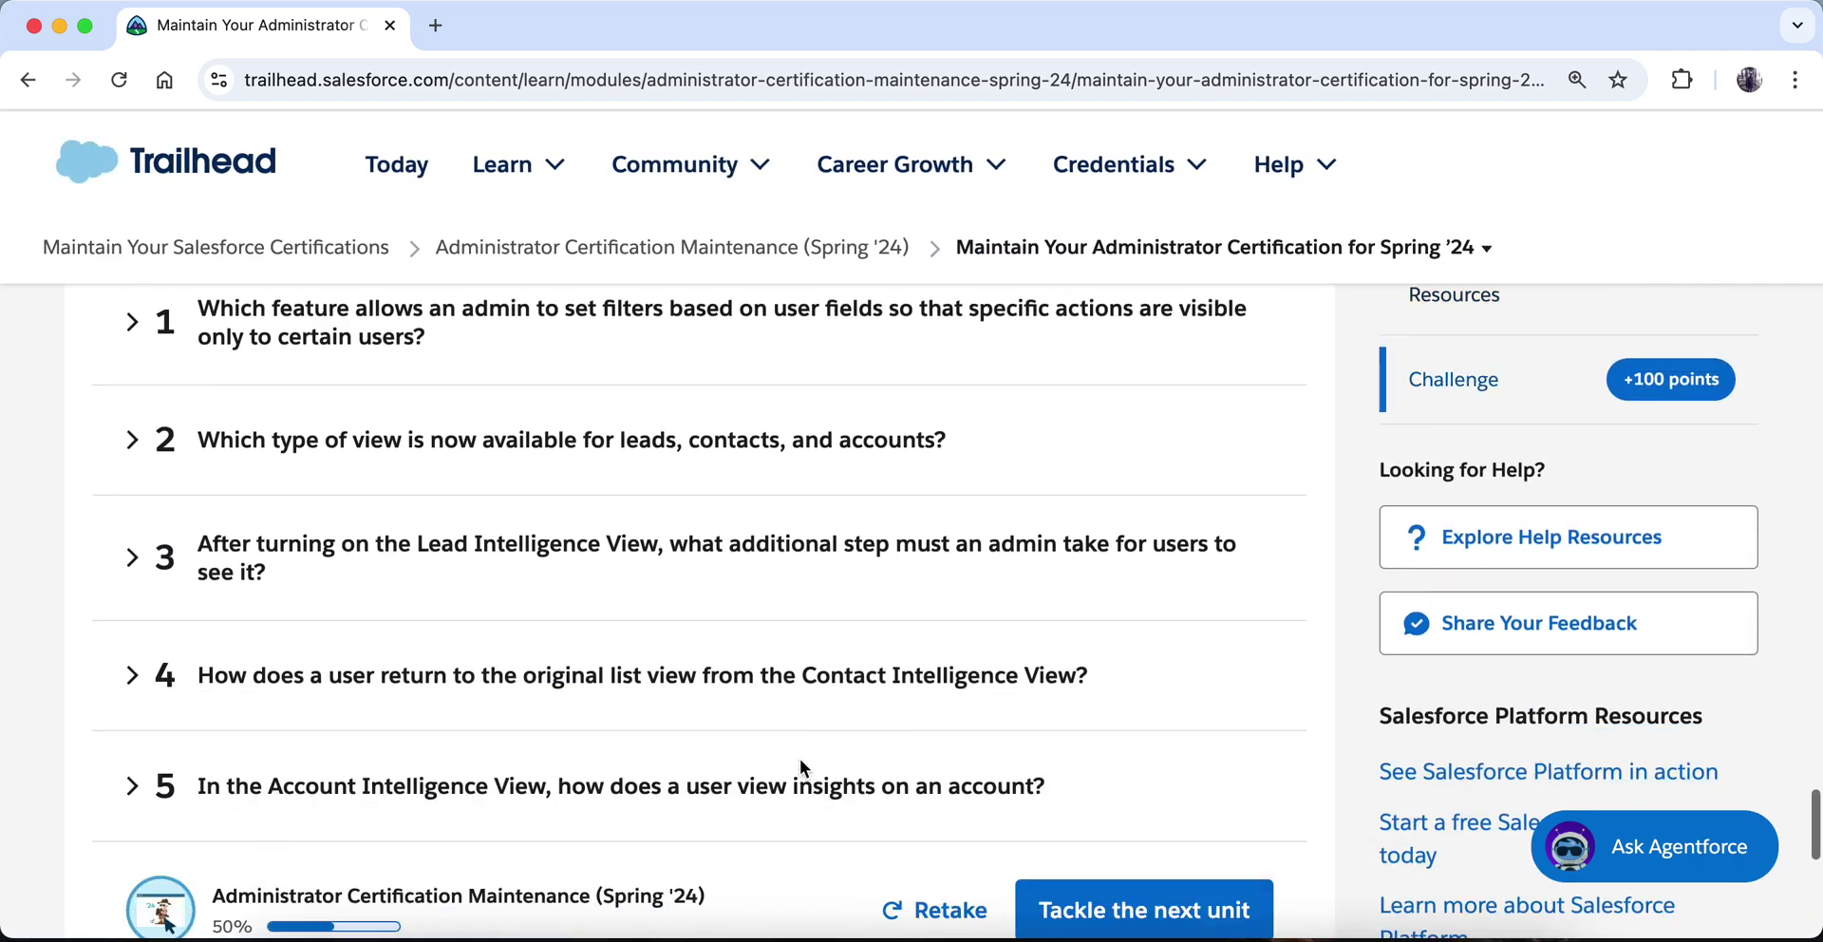
scroll(799, 767, down, 3)
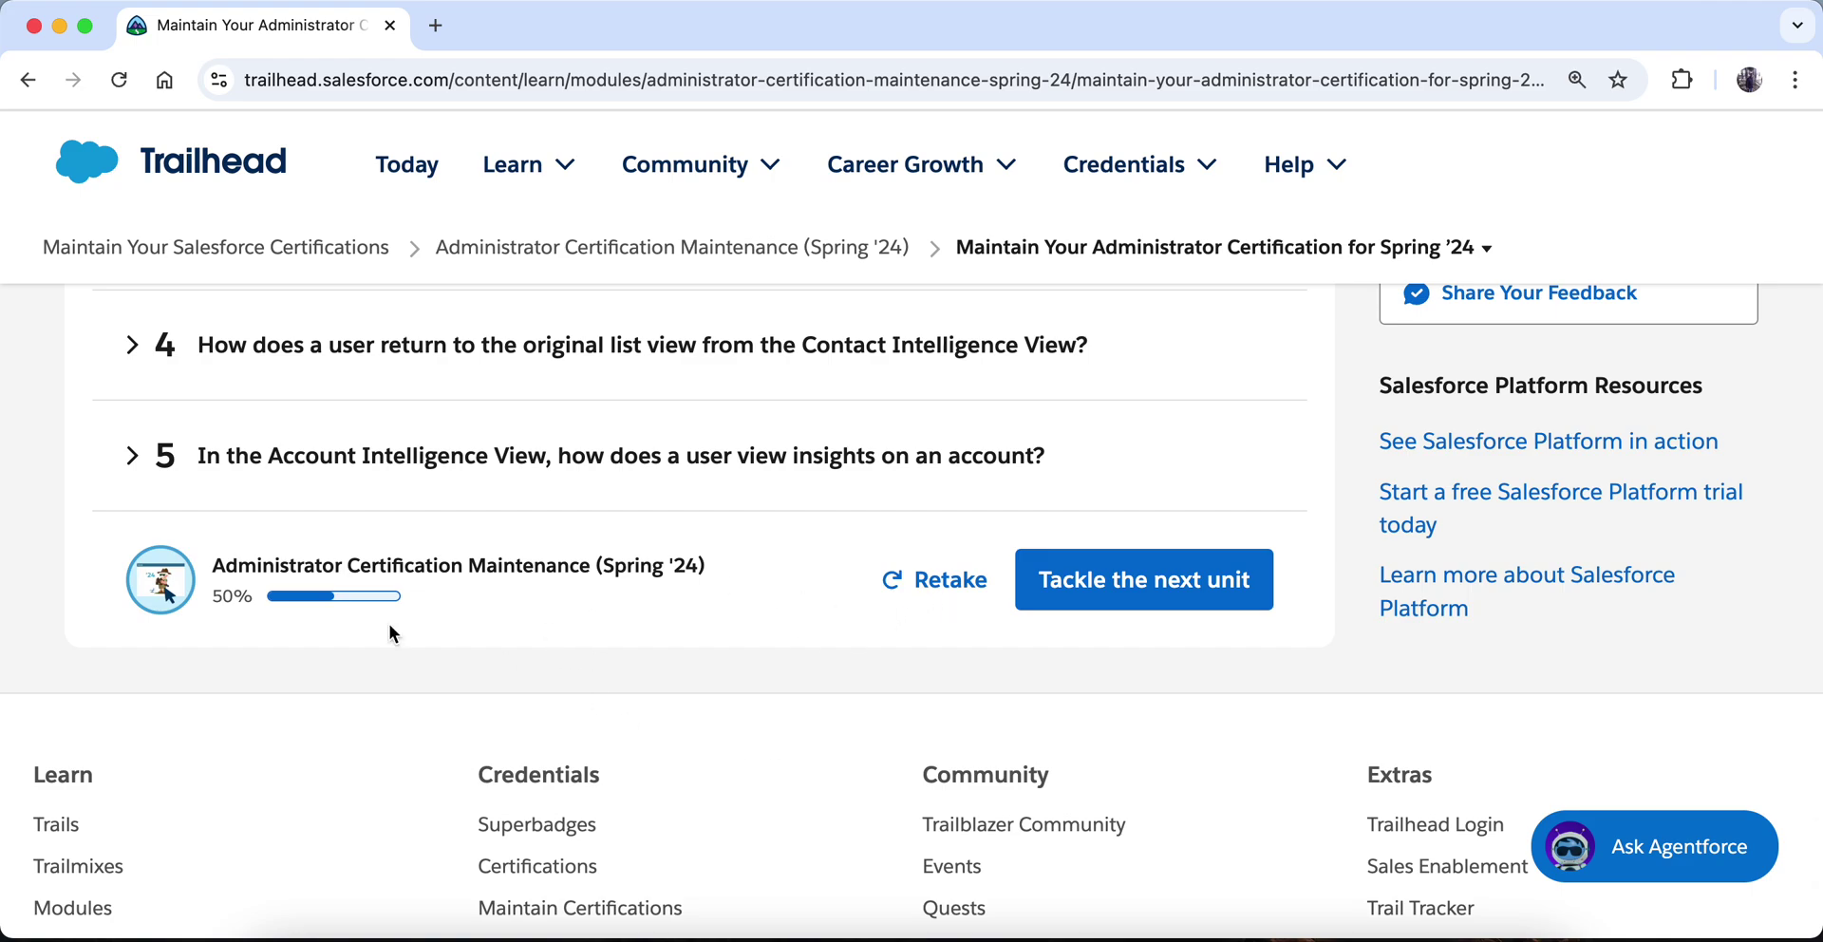
click(28, 80)
Step: Open the 'Get Hands-on with Related Object Fields on Dynamic Forms' unit and read its challenge
click(774, 762)
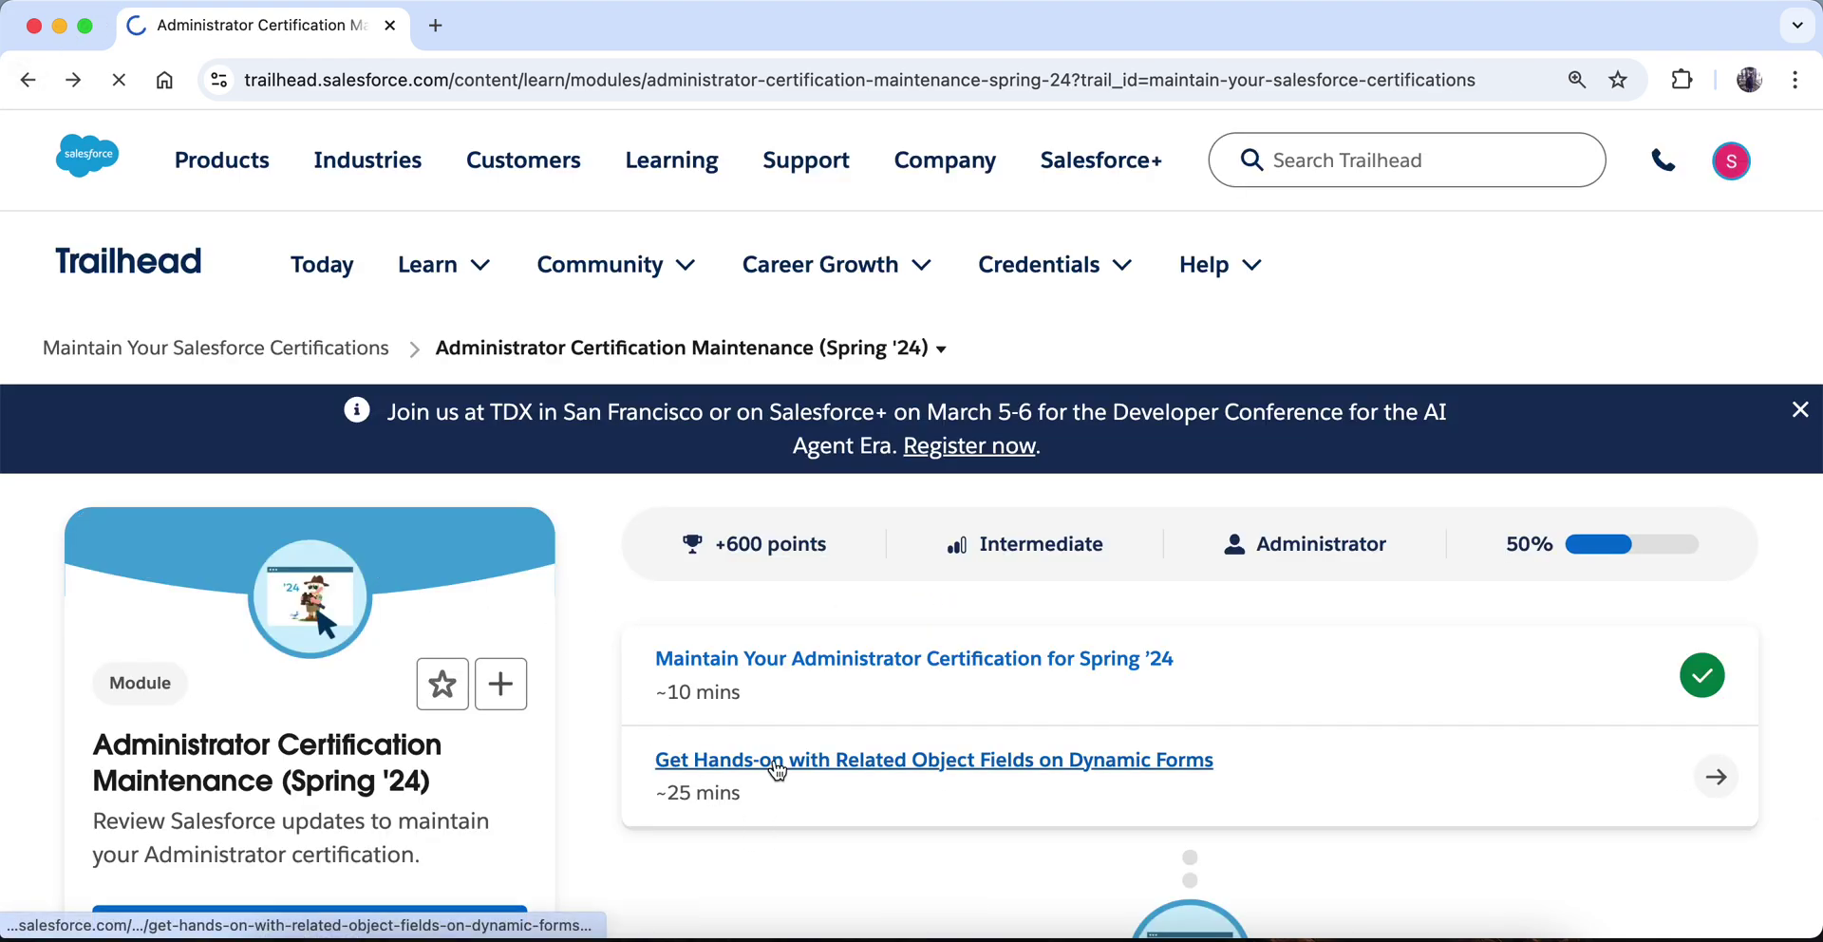
scroll(849, 605, down, 3)
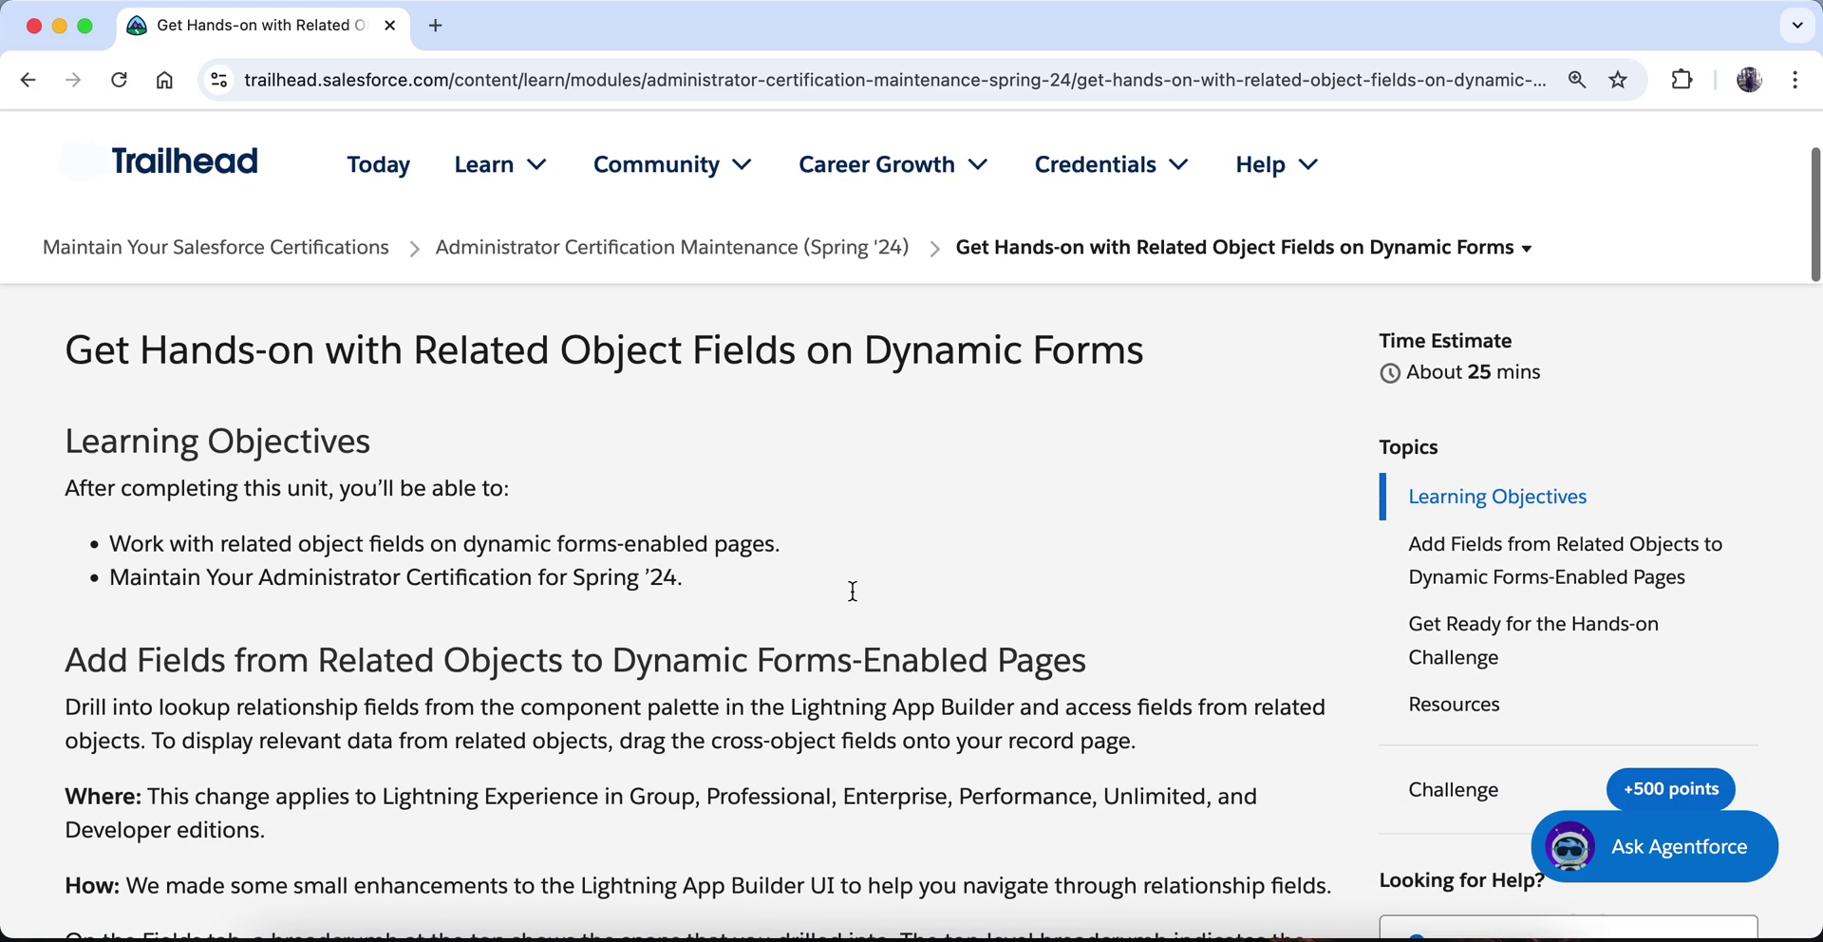
scroll(852, 589, down, 10)
scroll(852, 590, down, 10)
scroll(851, 590, down, 10)
scroll(851, 599, down, 5)
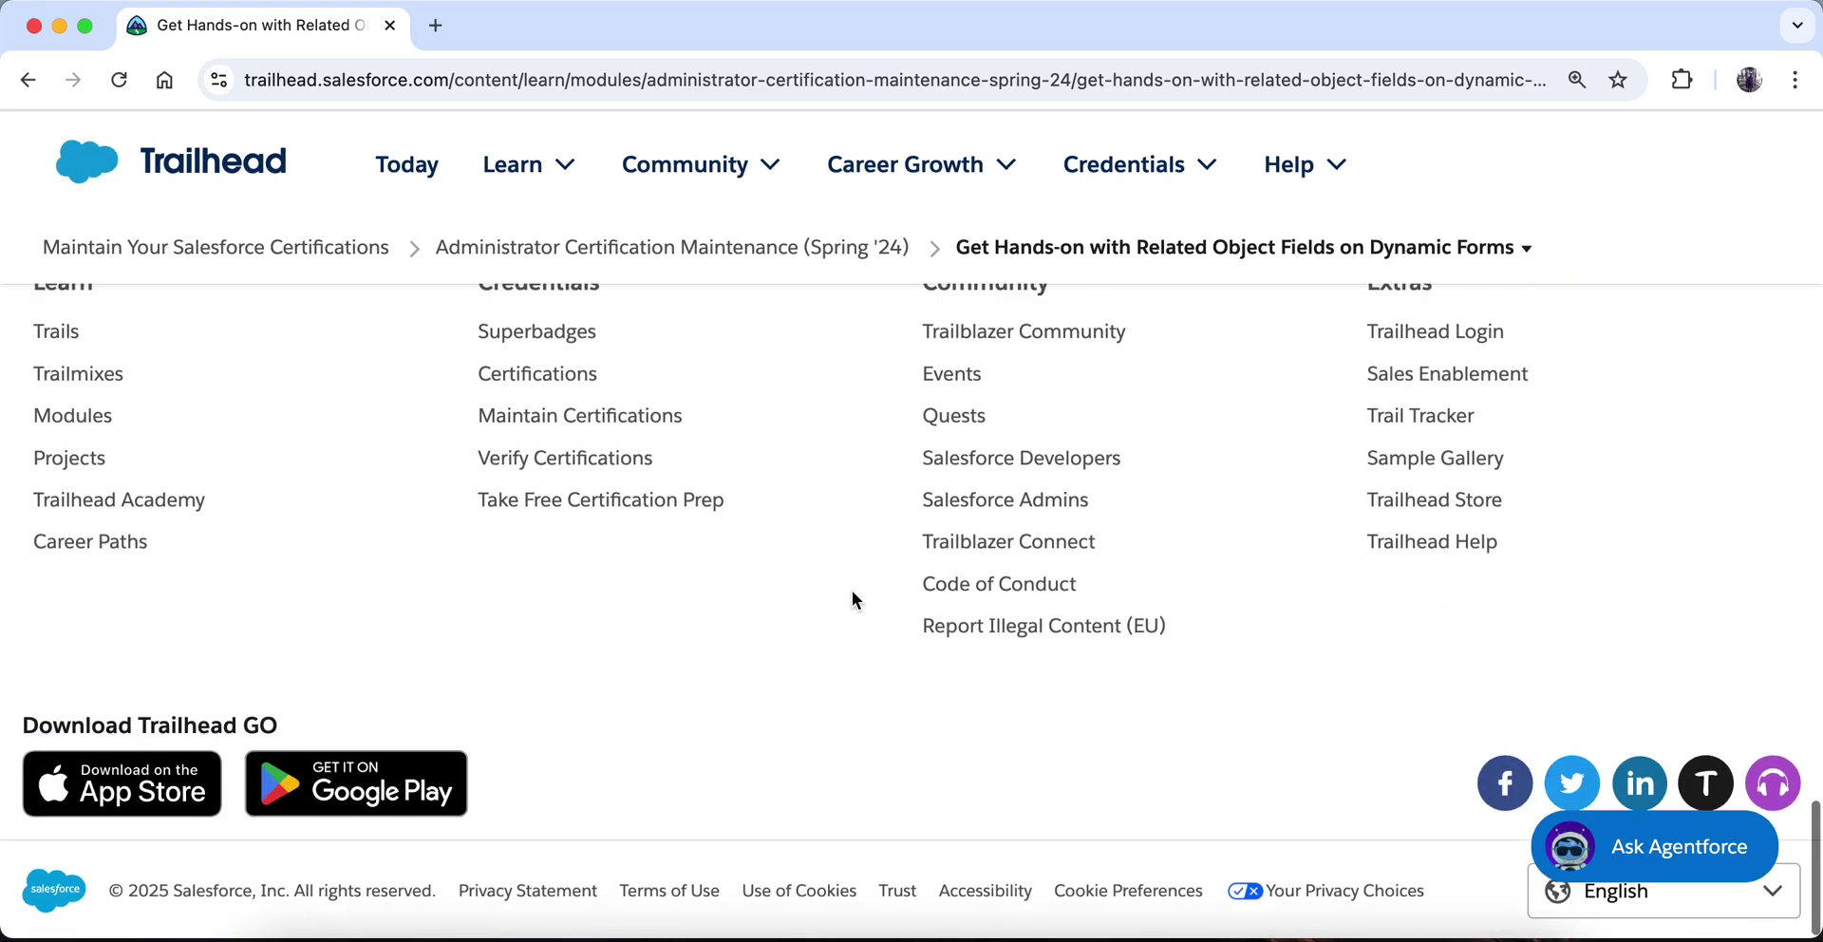
scroll(851, 598, up, 10)
scroll(852, 598, up, 3)
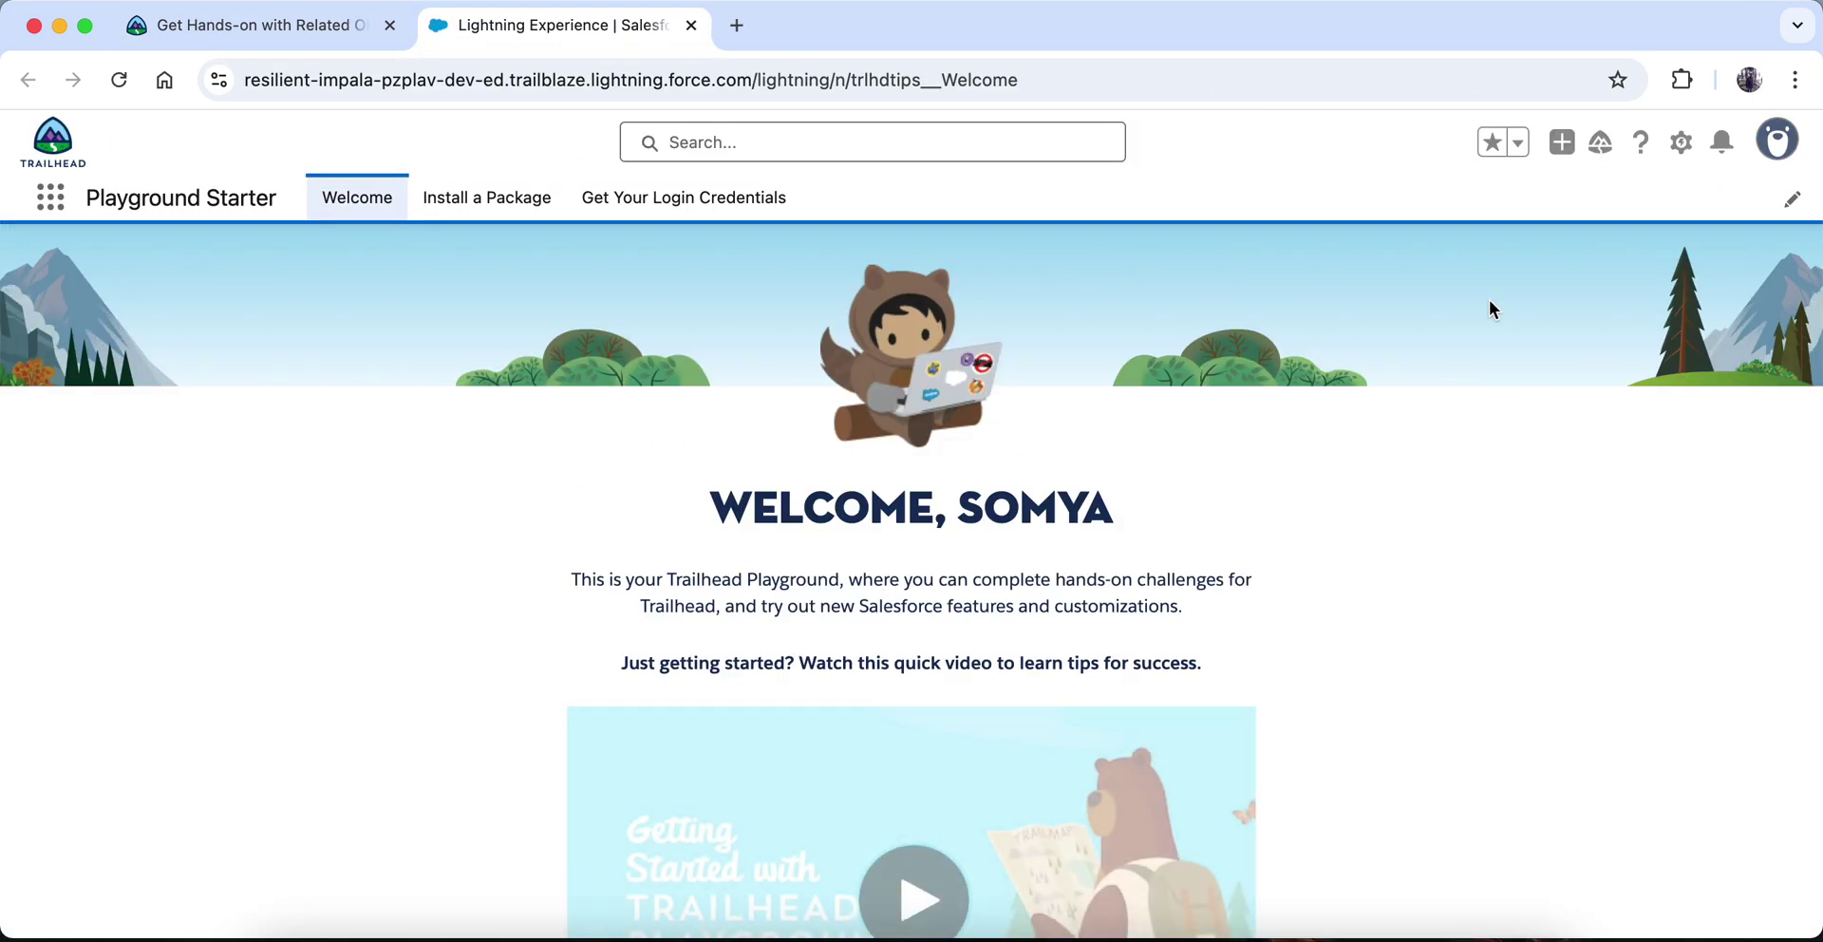
Step: Open Setup in a new tab and reach Lightning App Builder via Quick Find 'ligh'
click(1680, 142)
click(1542, 275)
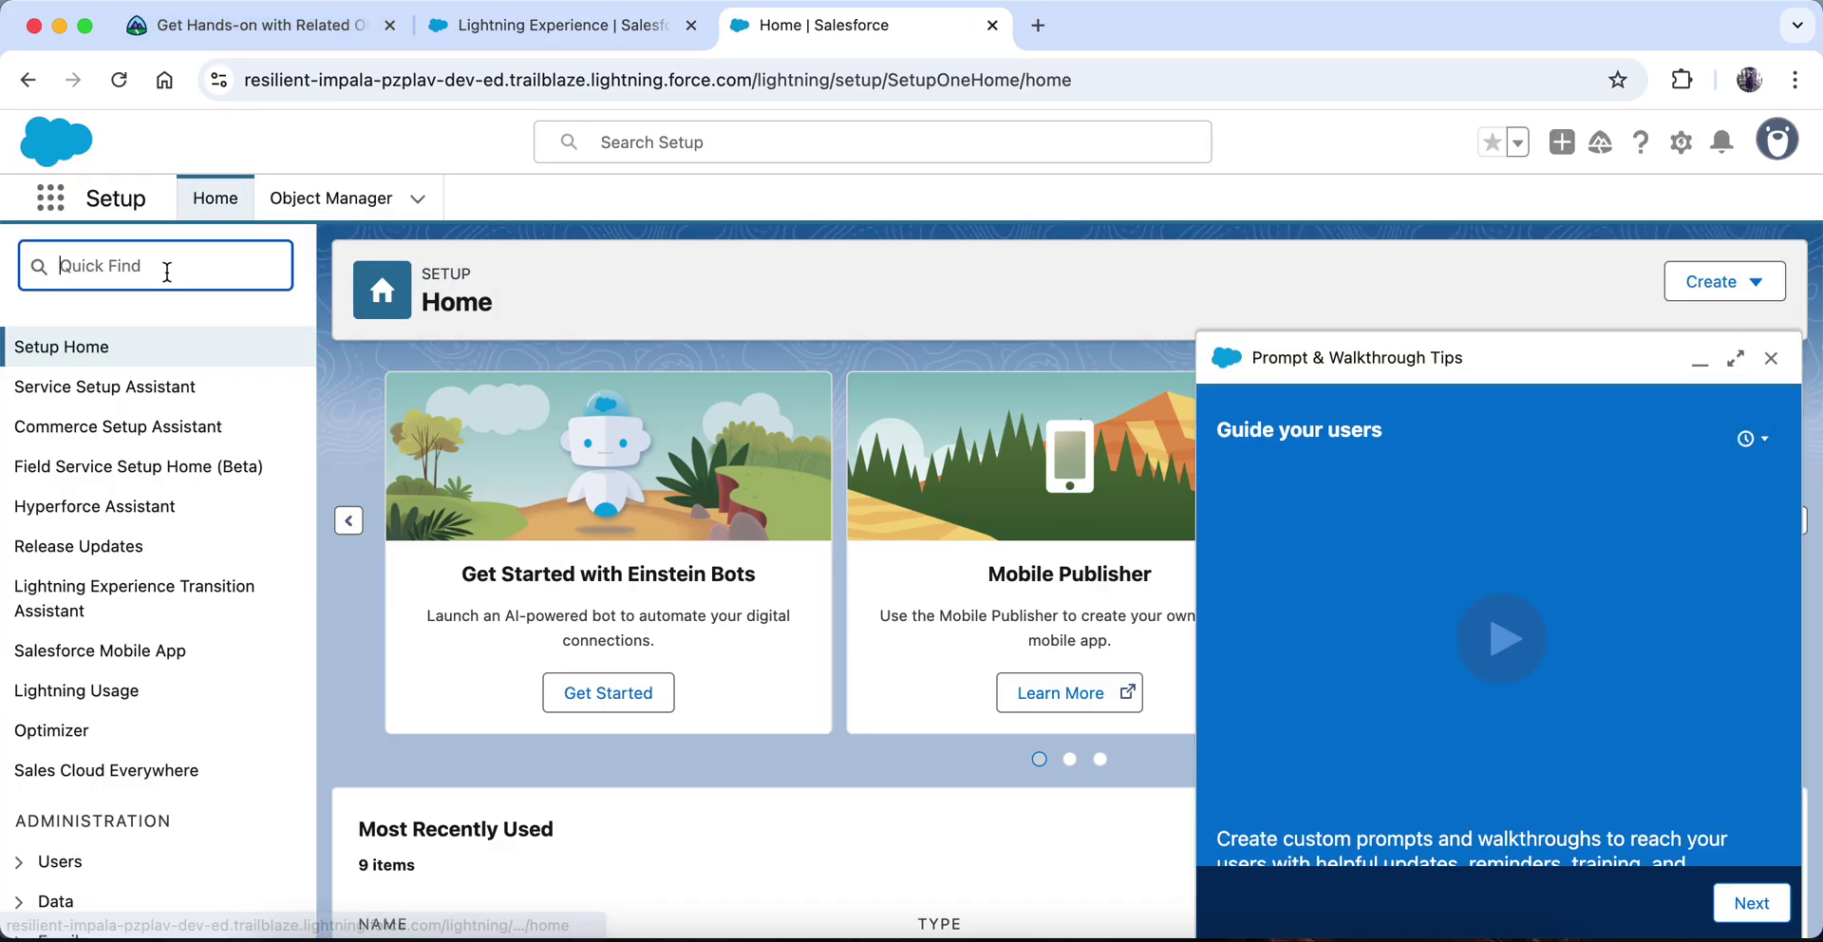
text(ligh)
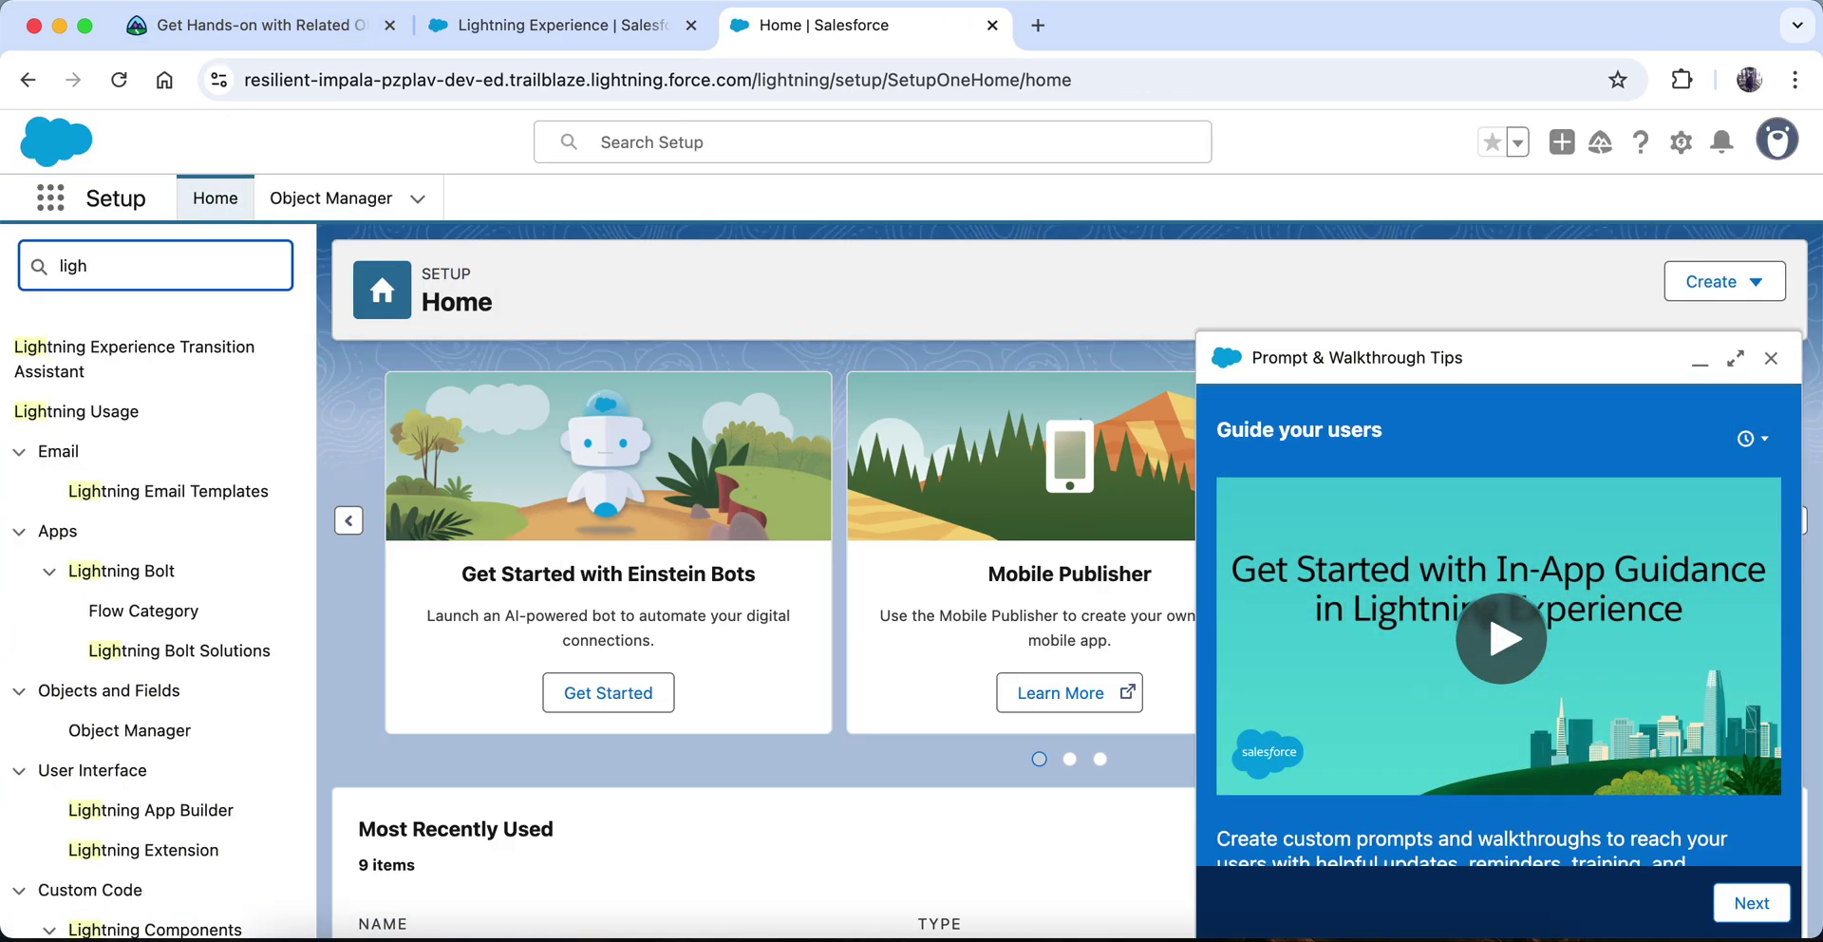
click(157, 809)
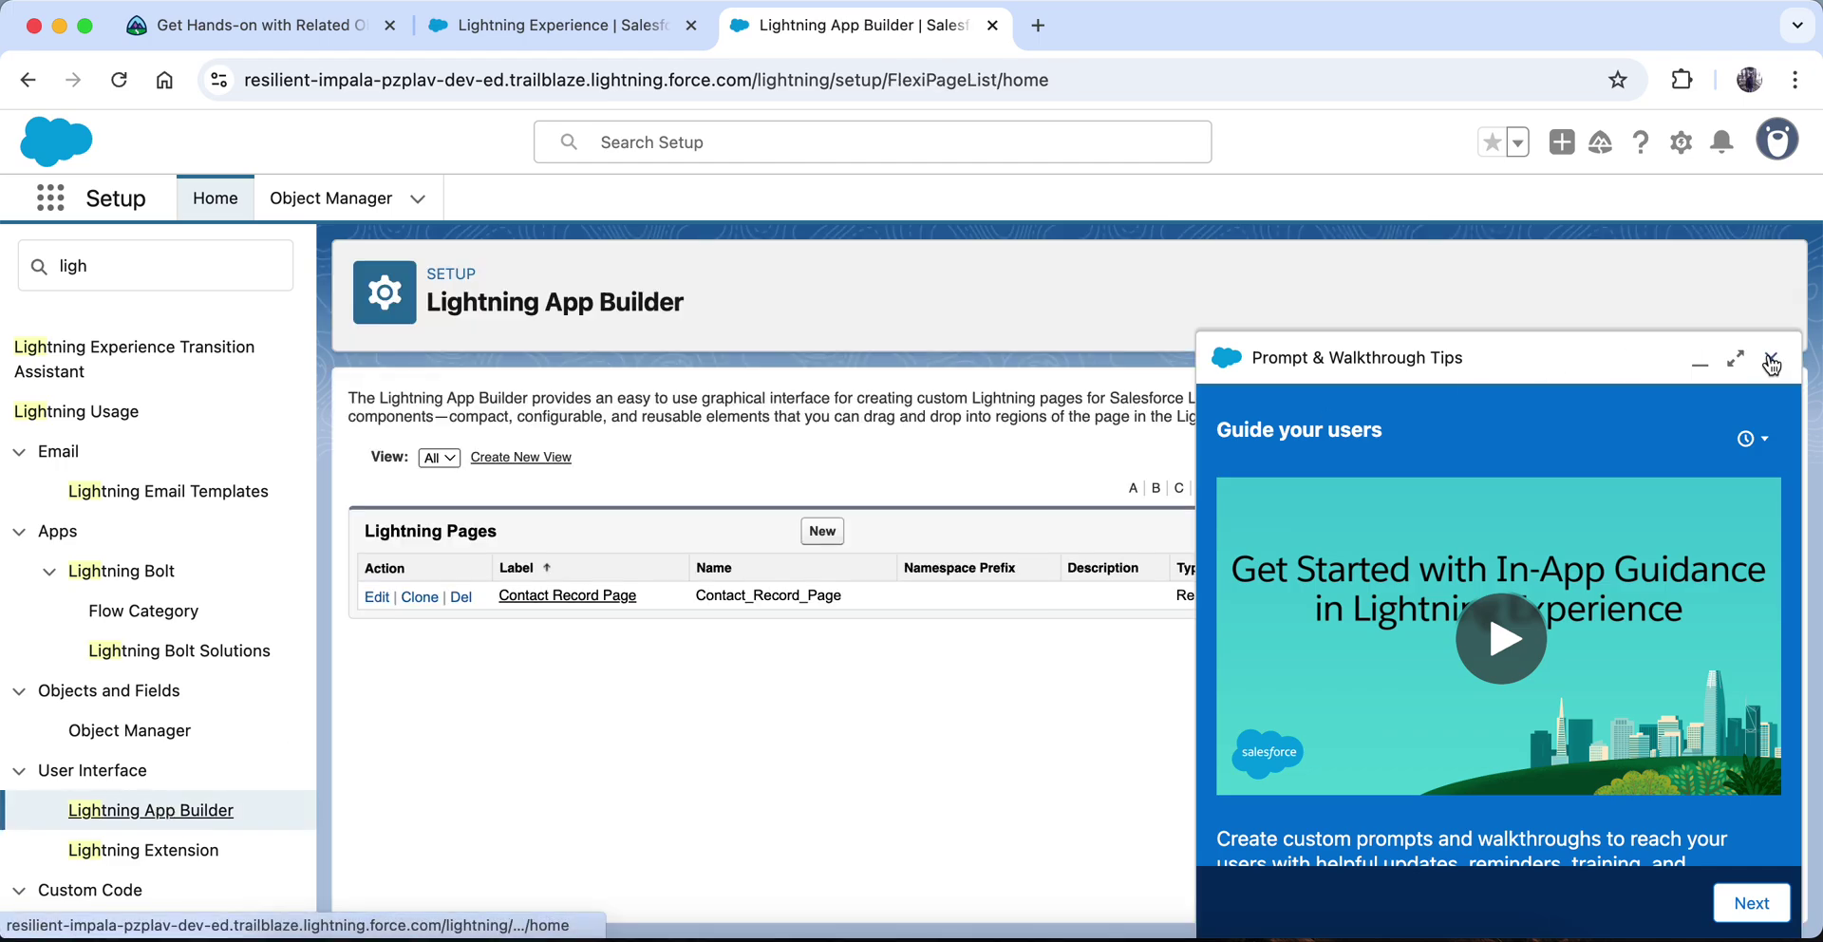
click(1771, 358)
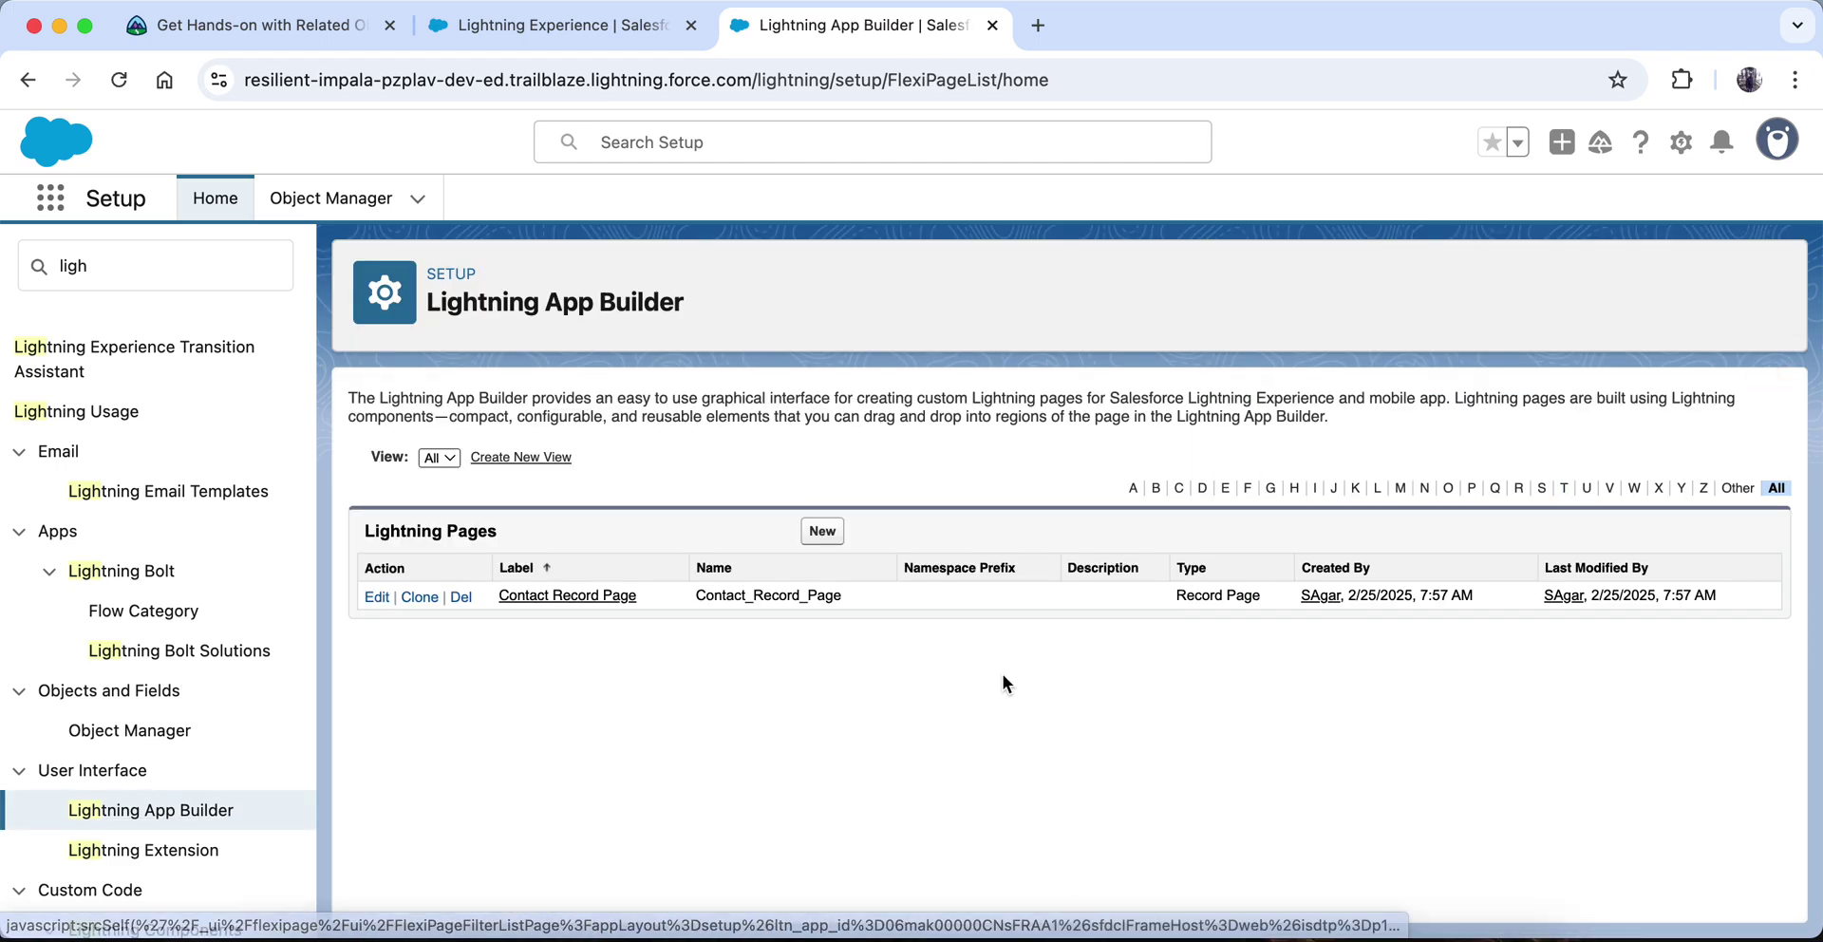
Step: Select the required name 'Contact Record Page' in the challenge, then start a new Lightning page
click(481, 14)
drag(317, 29, 524, 32)
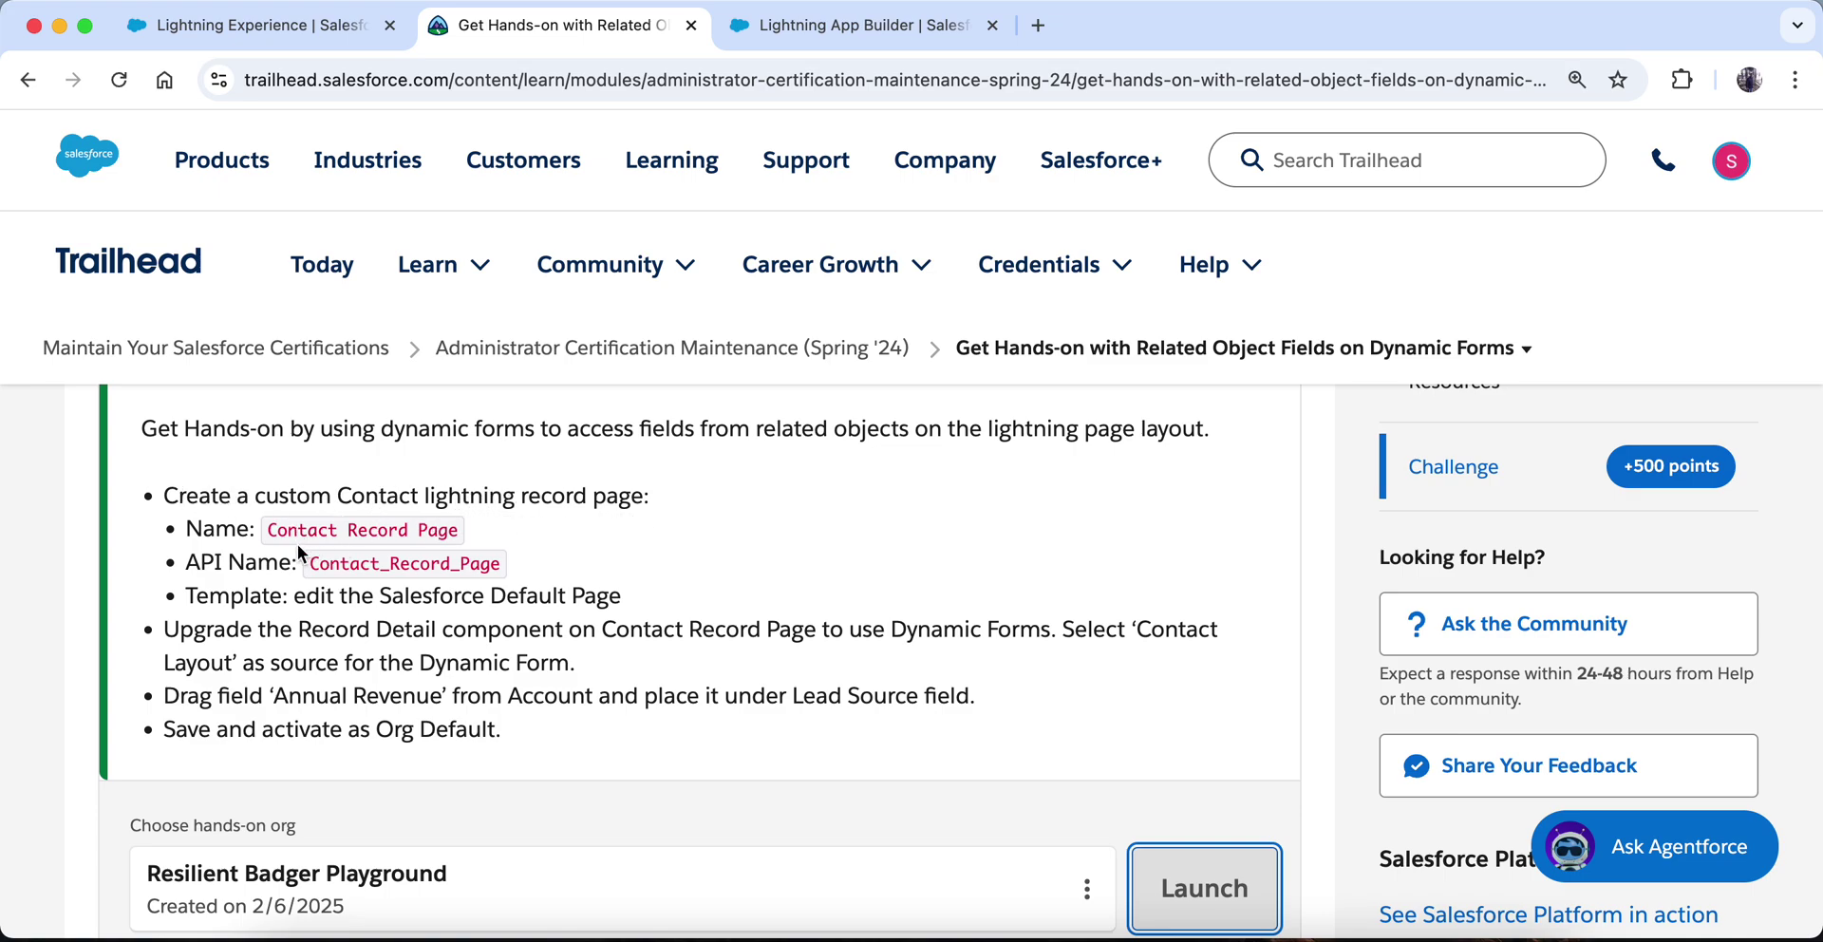
drag(270, 529, 466, 534)
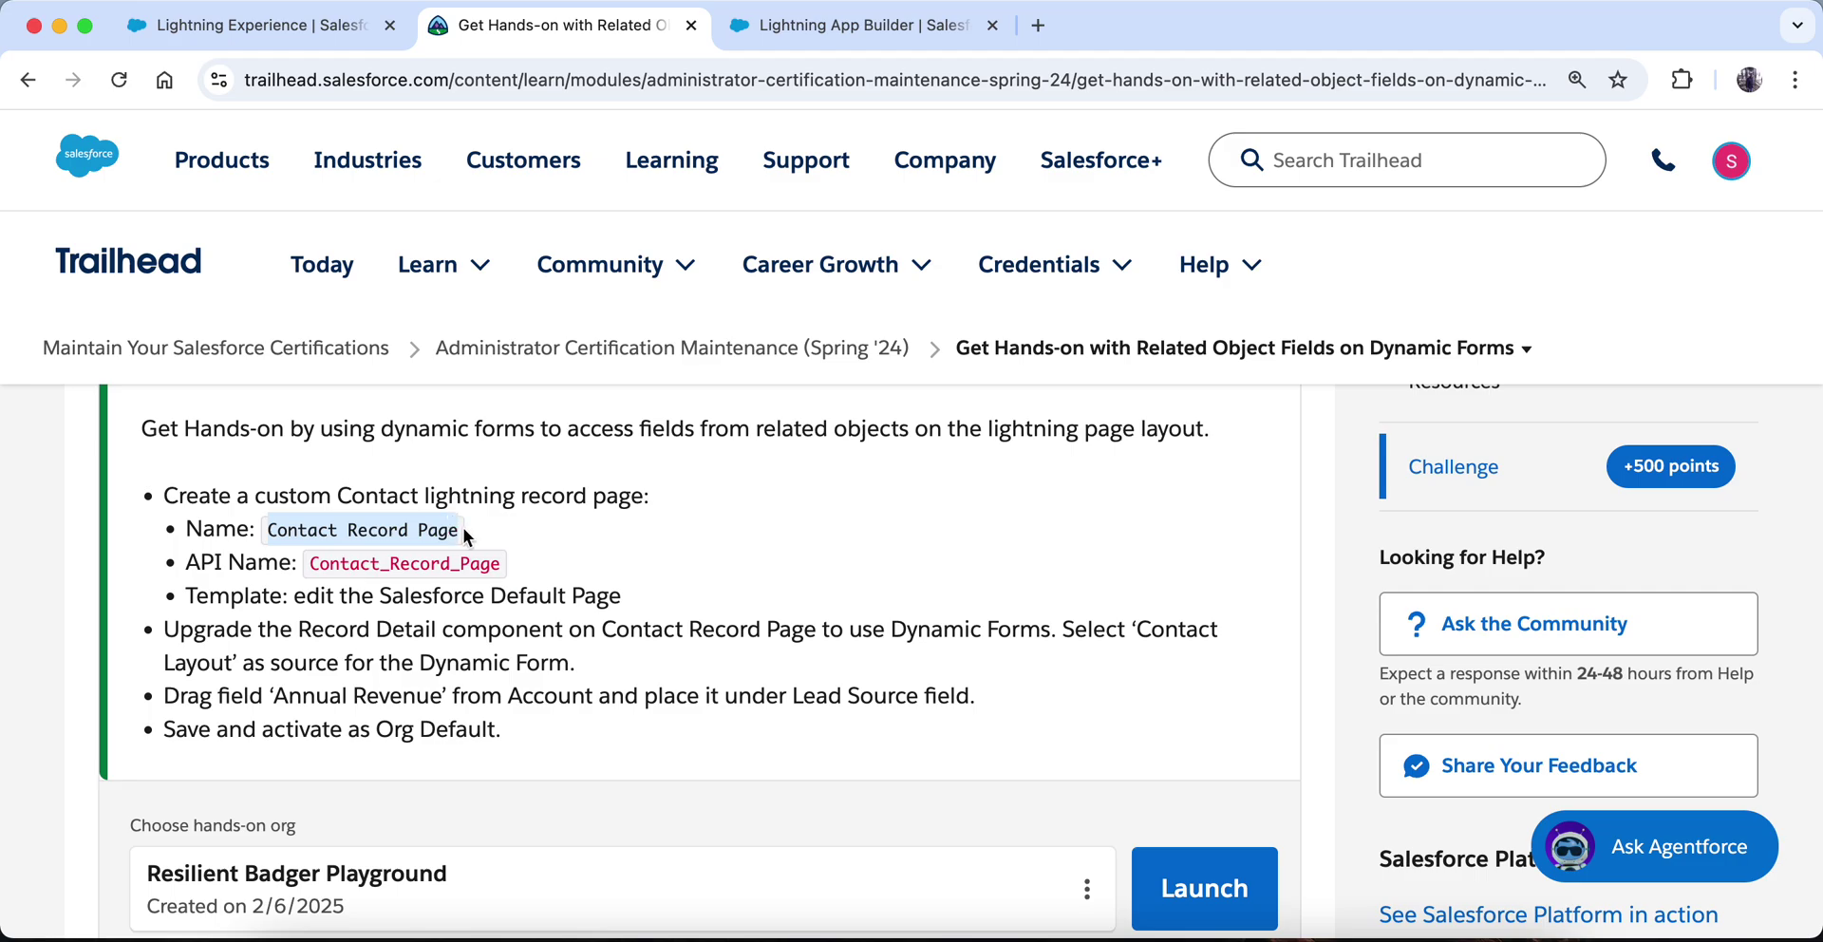
click(855, 26)
click(823, 533)
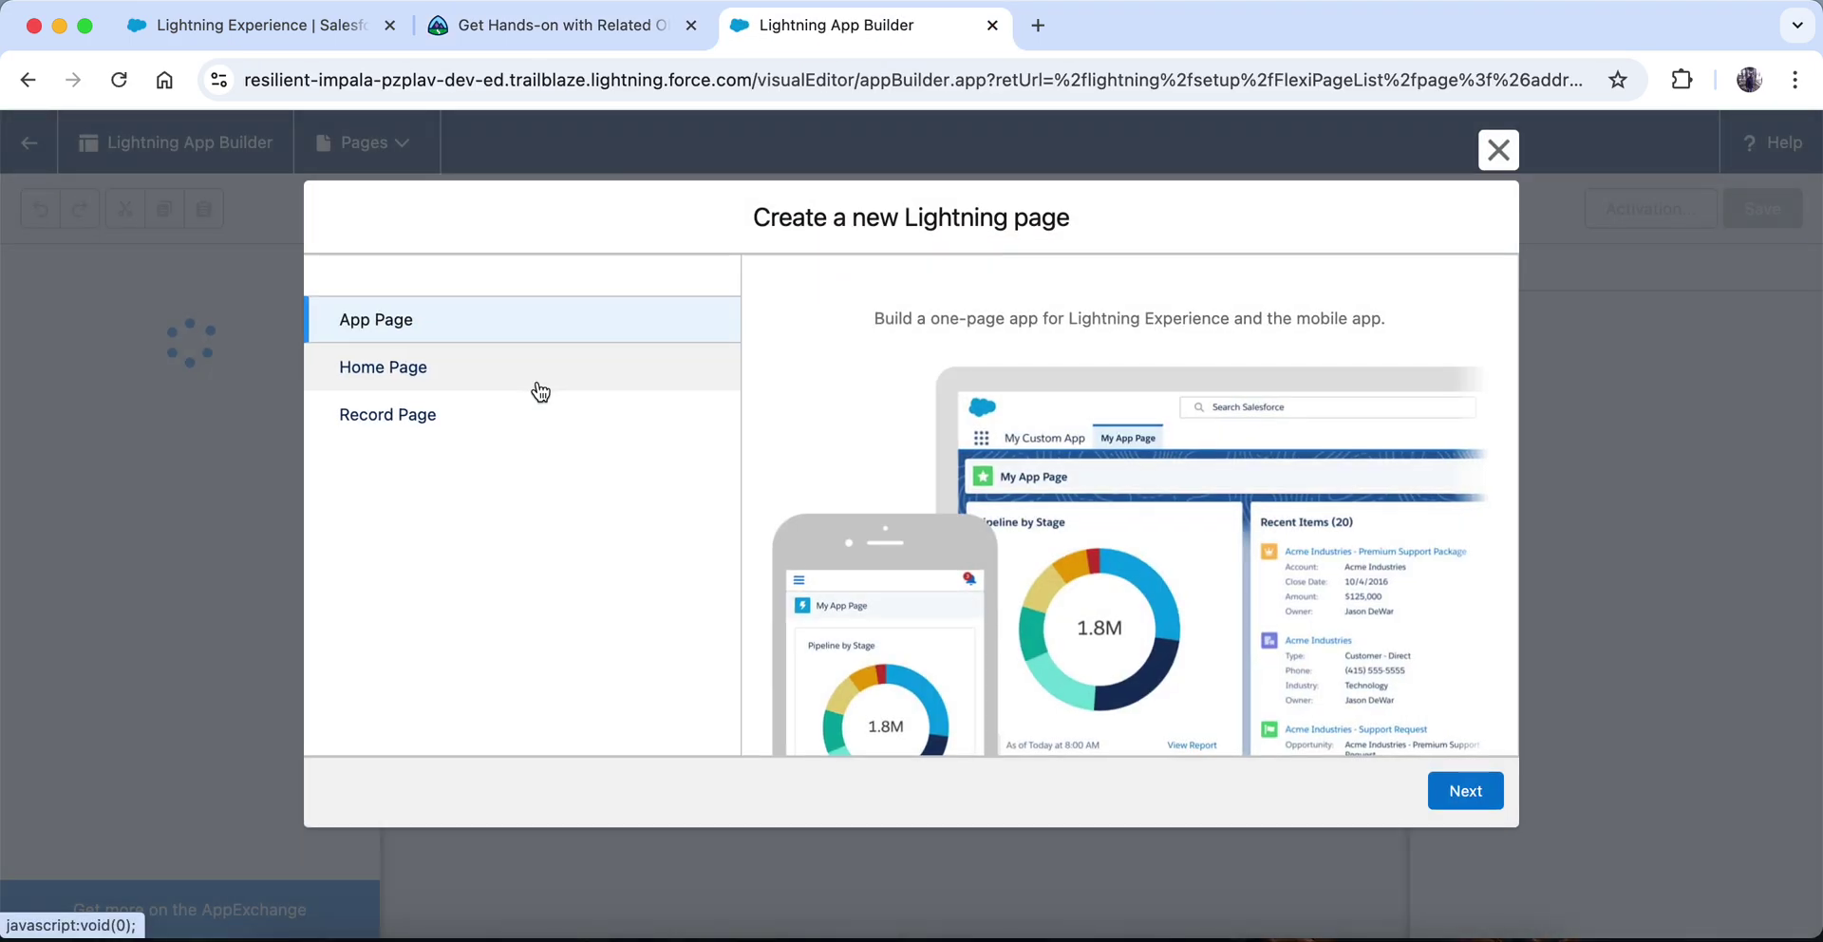
Step: Create a Record Page 'Contact Record Page' on Contact with the Grouped Header and One Region template
click(513, 424)
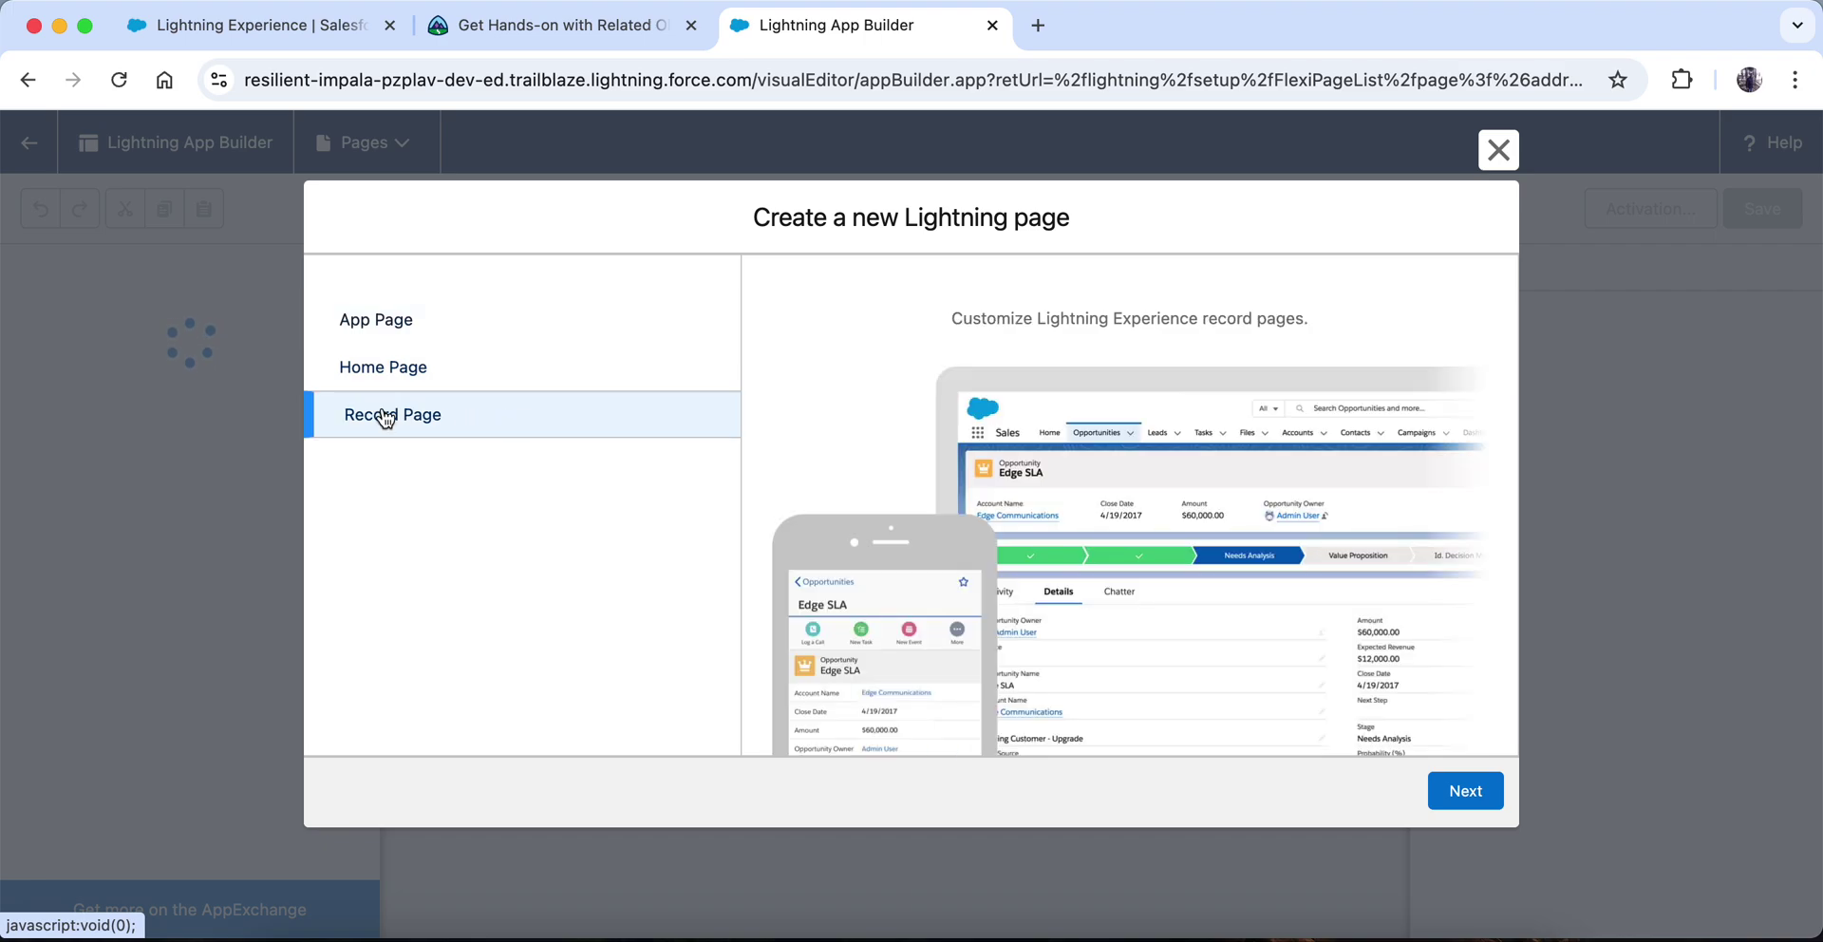
click(1470, 806)
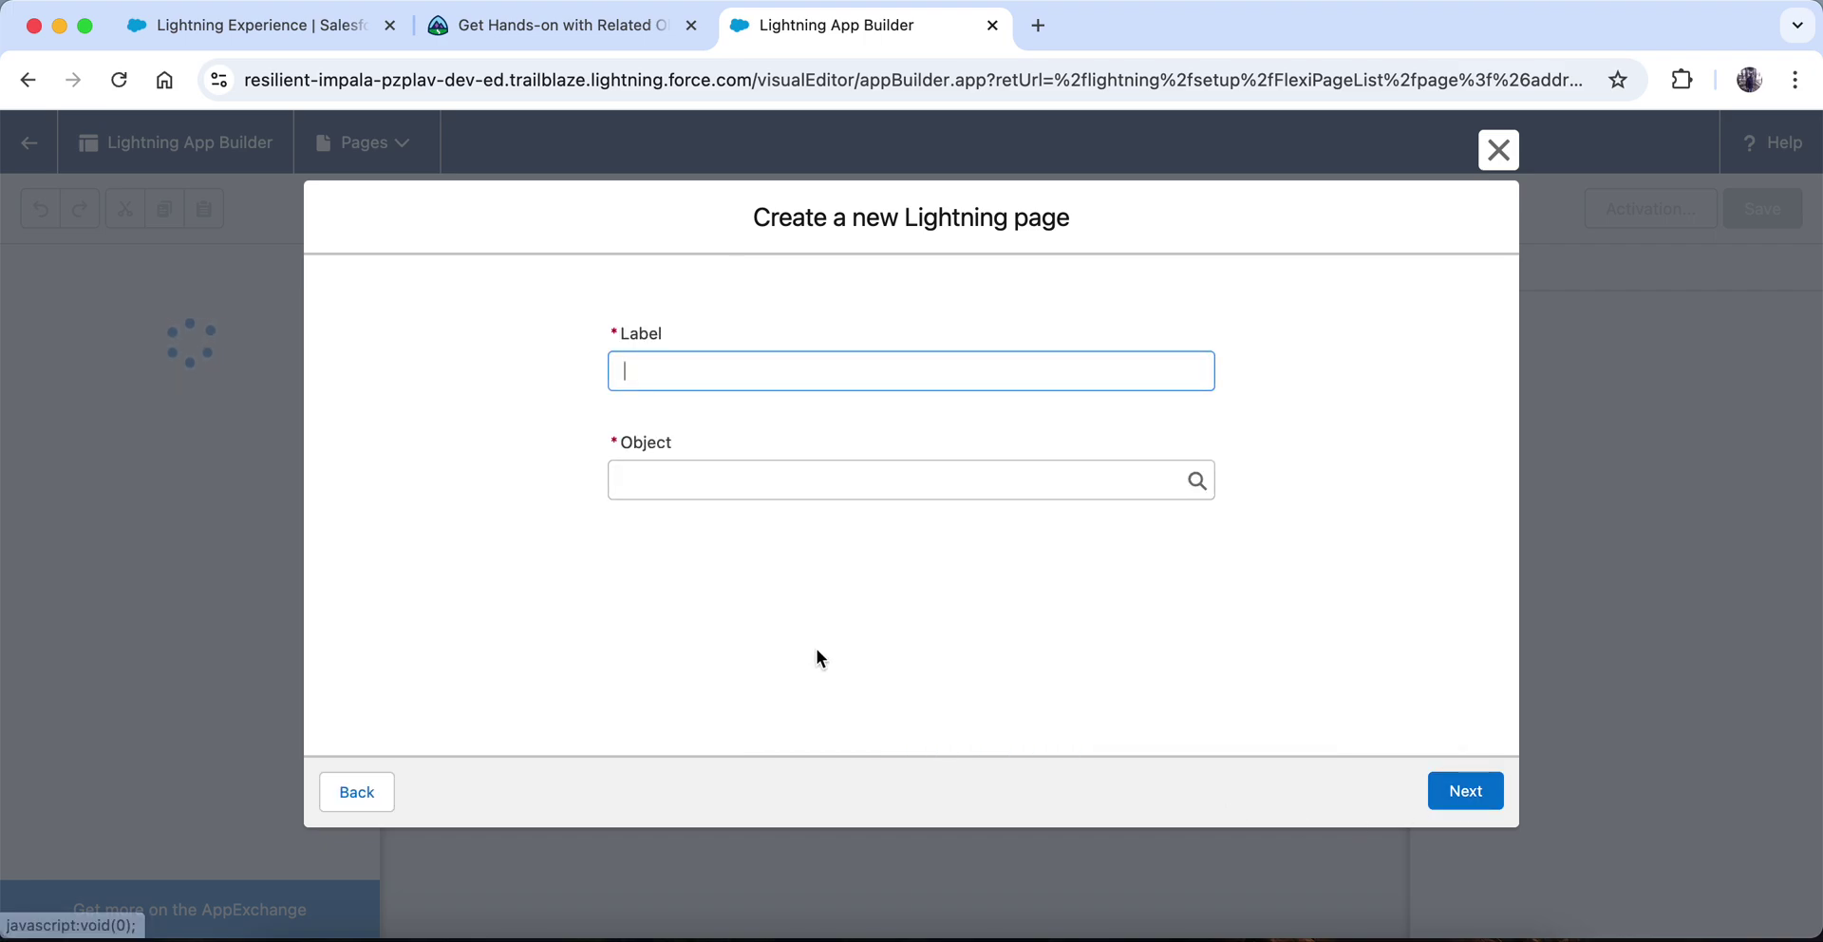
text(Contact Record Page)
click(704, 475)
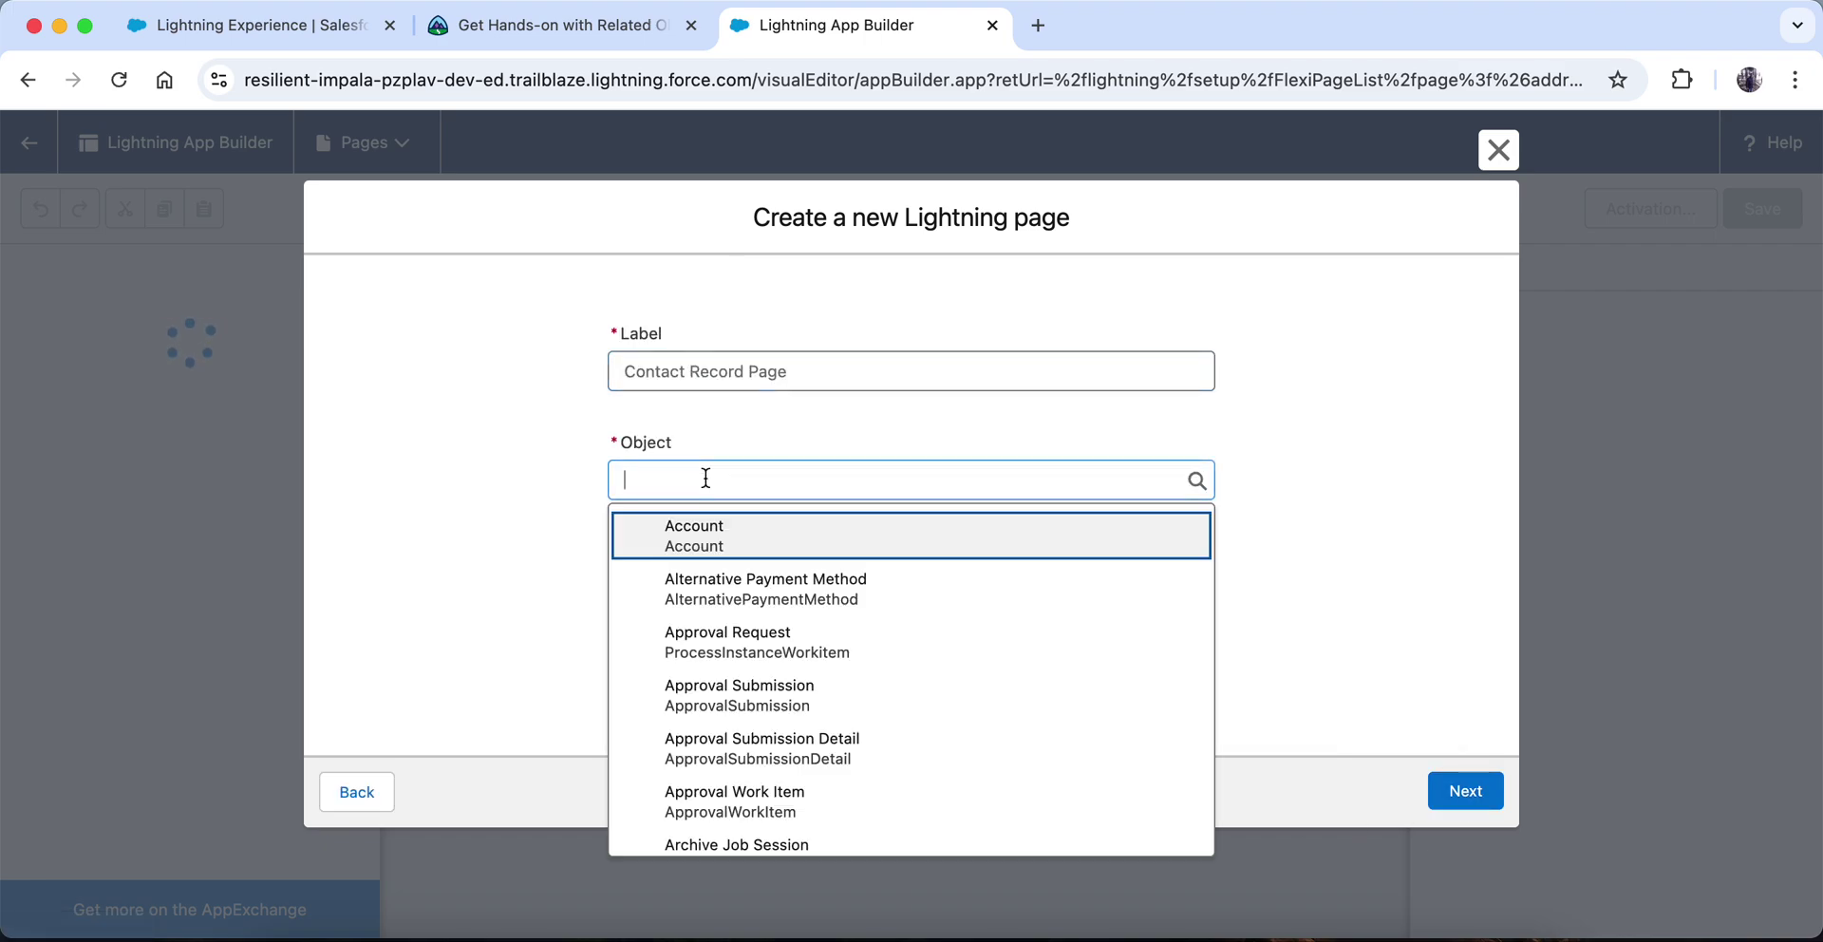
text(cont)
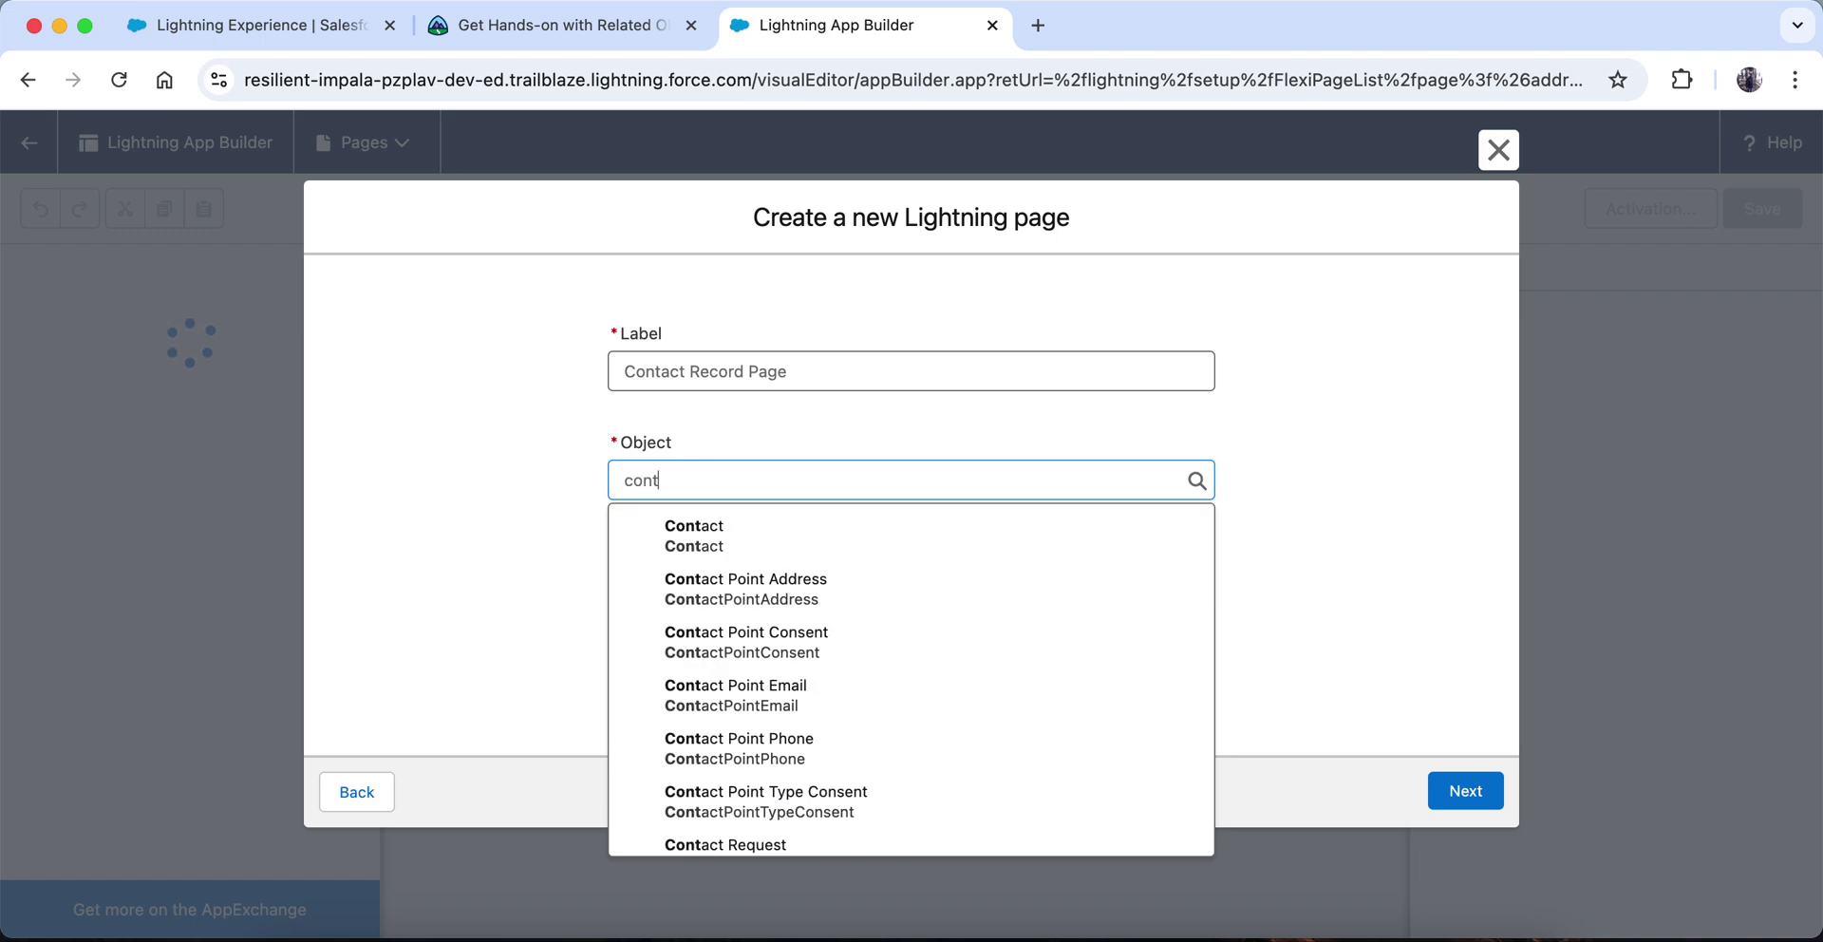
click(743, 540)
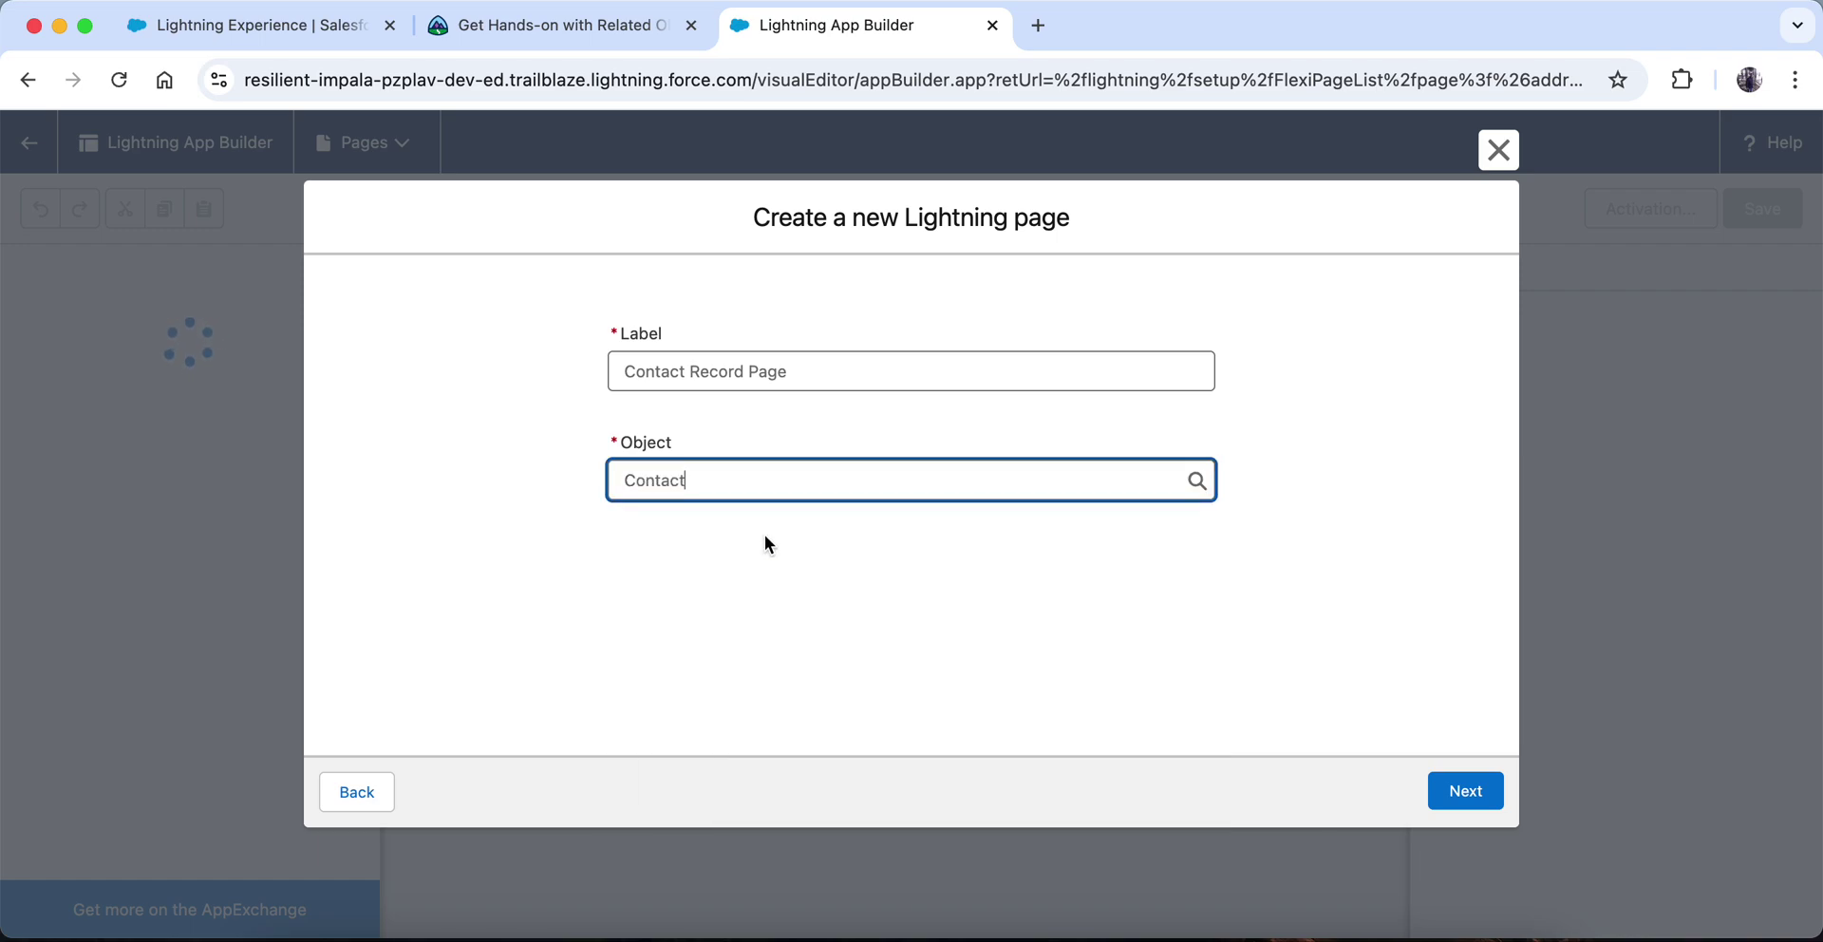
click(1462, 803)
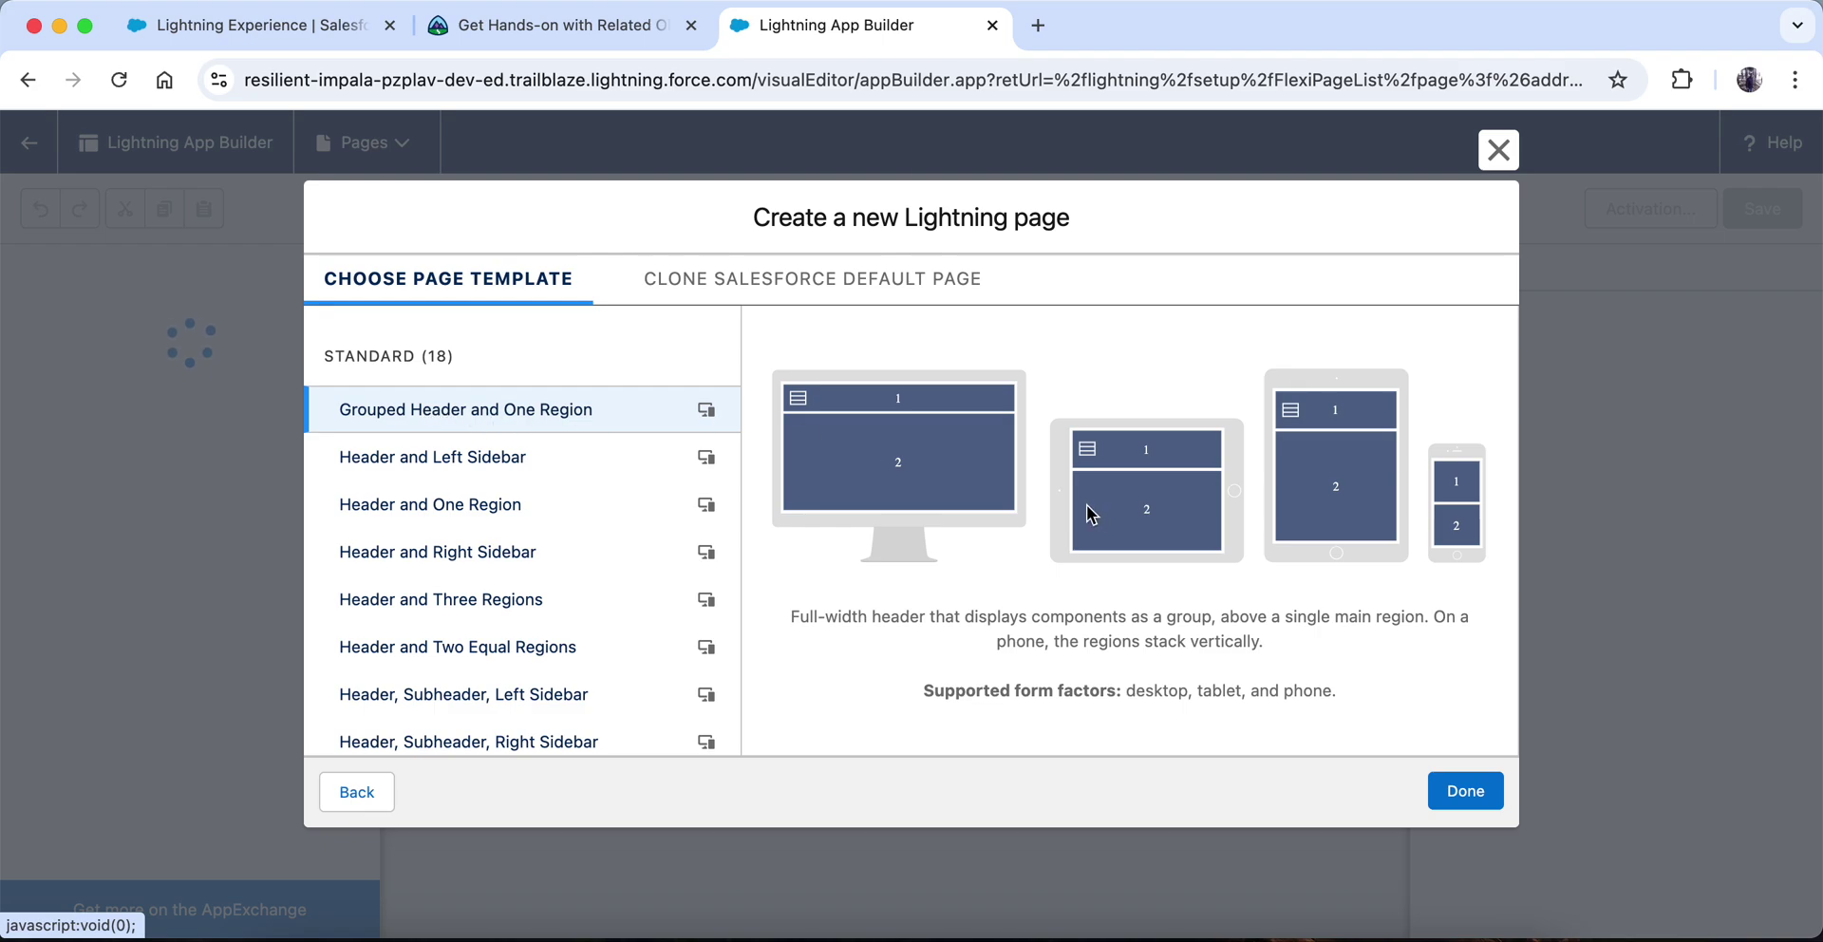
click(1463, 798)
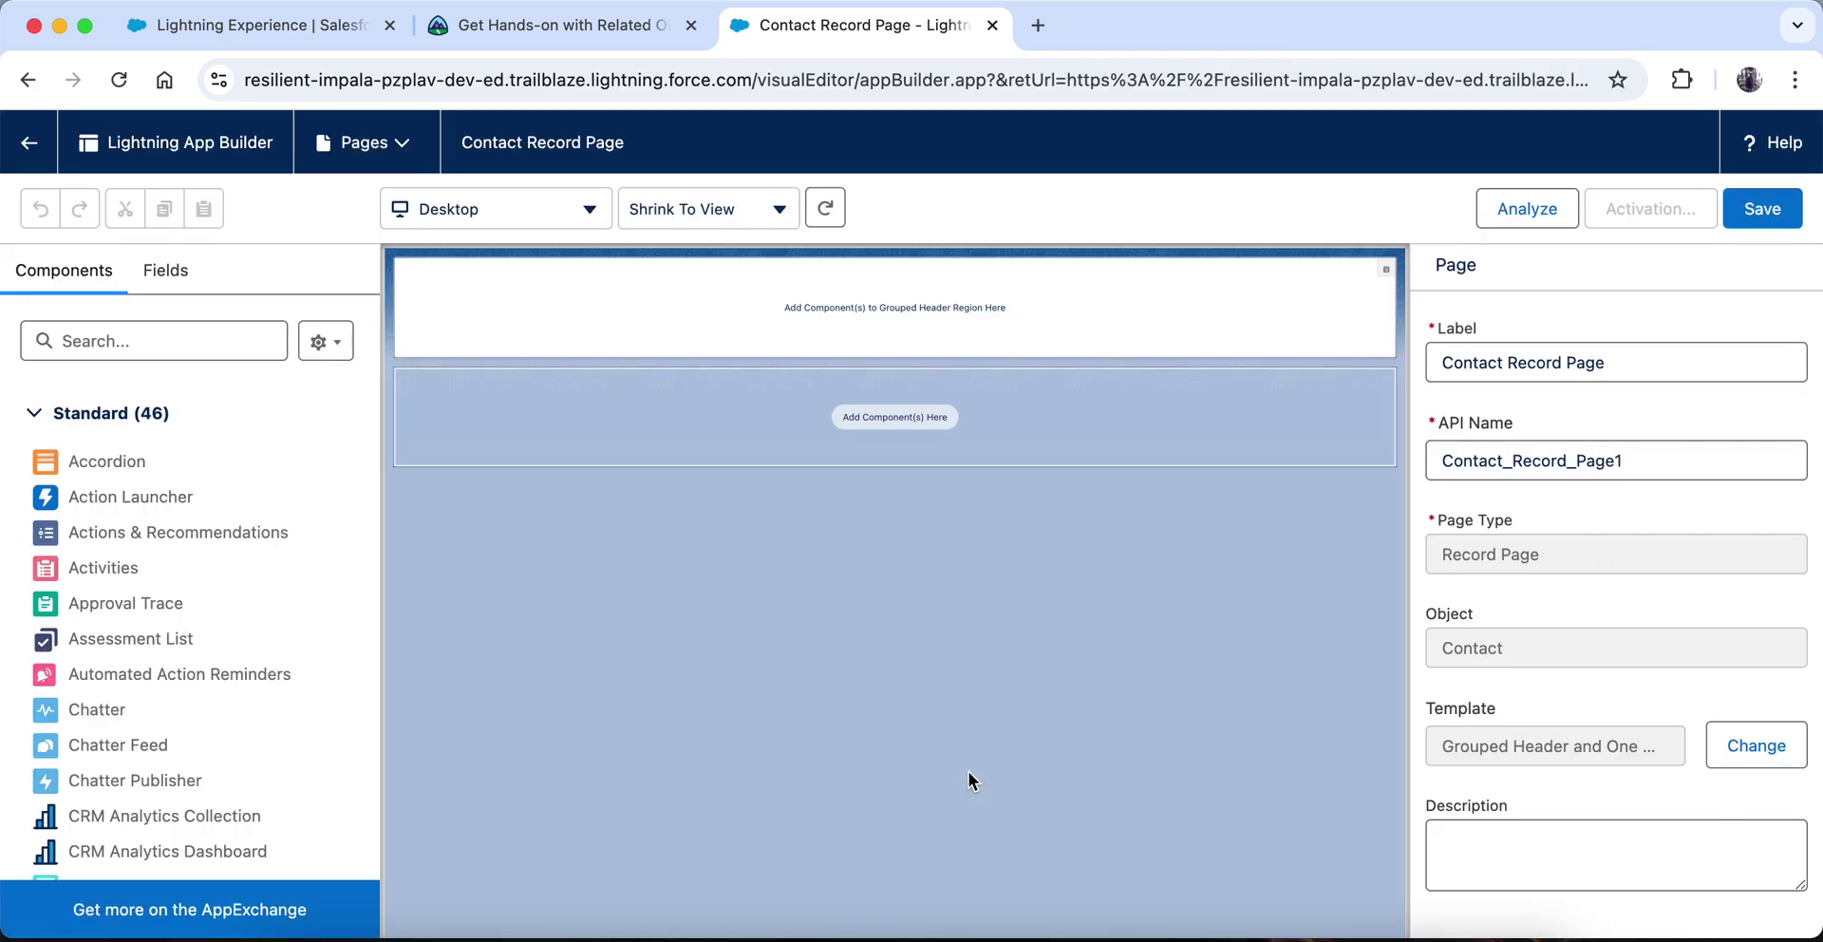
Step: Review the challenge instructions in Trailhead, highlighting 'Record Detail'
click(602, 32)
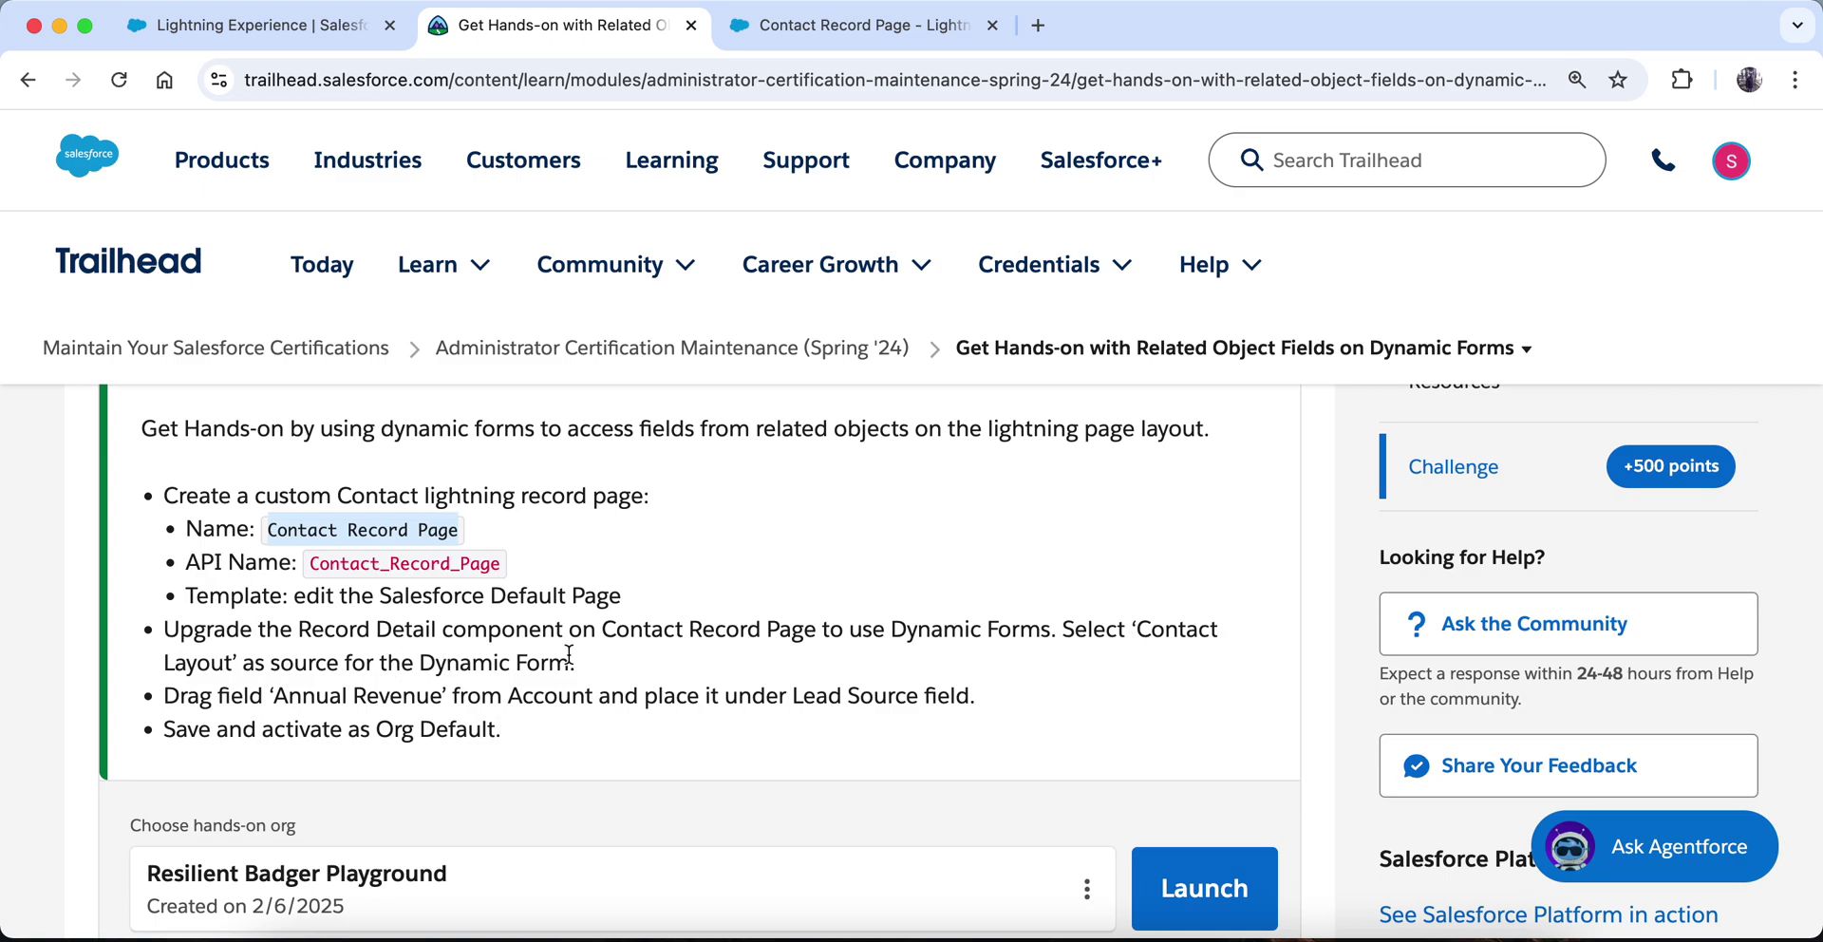
click(850, 26)
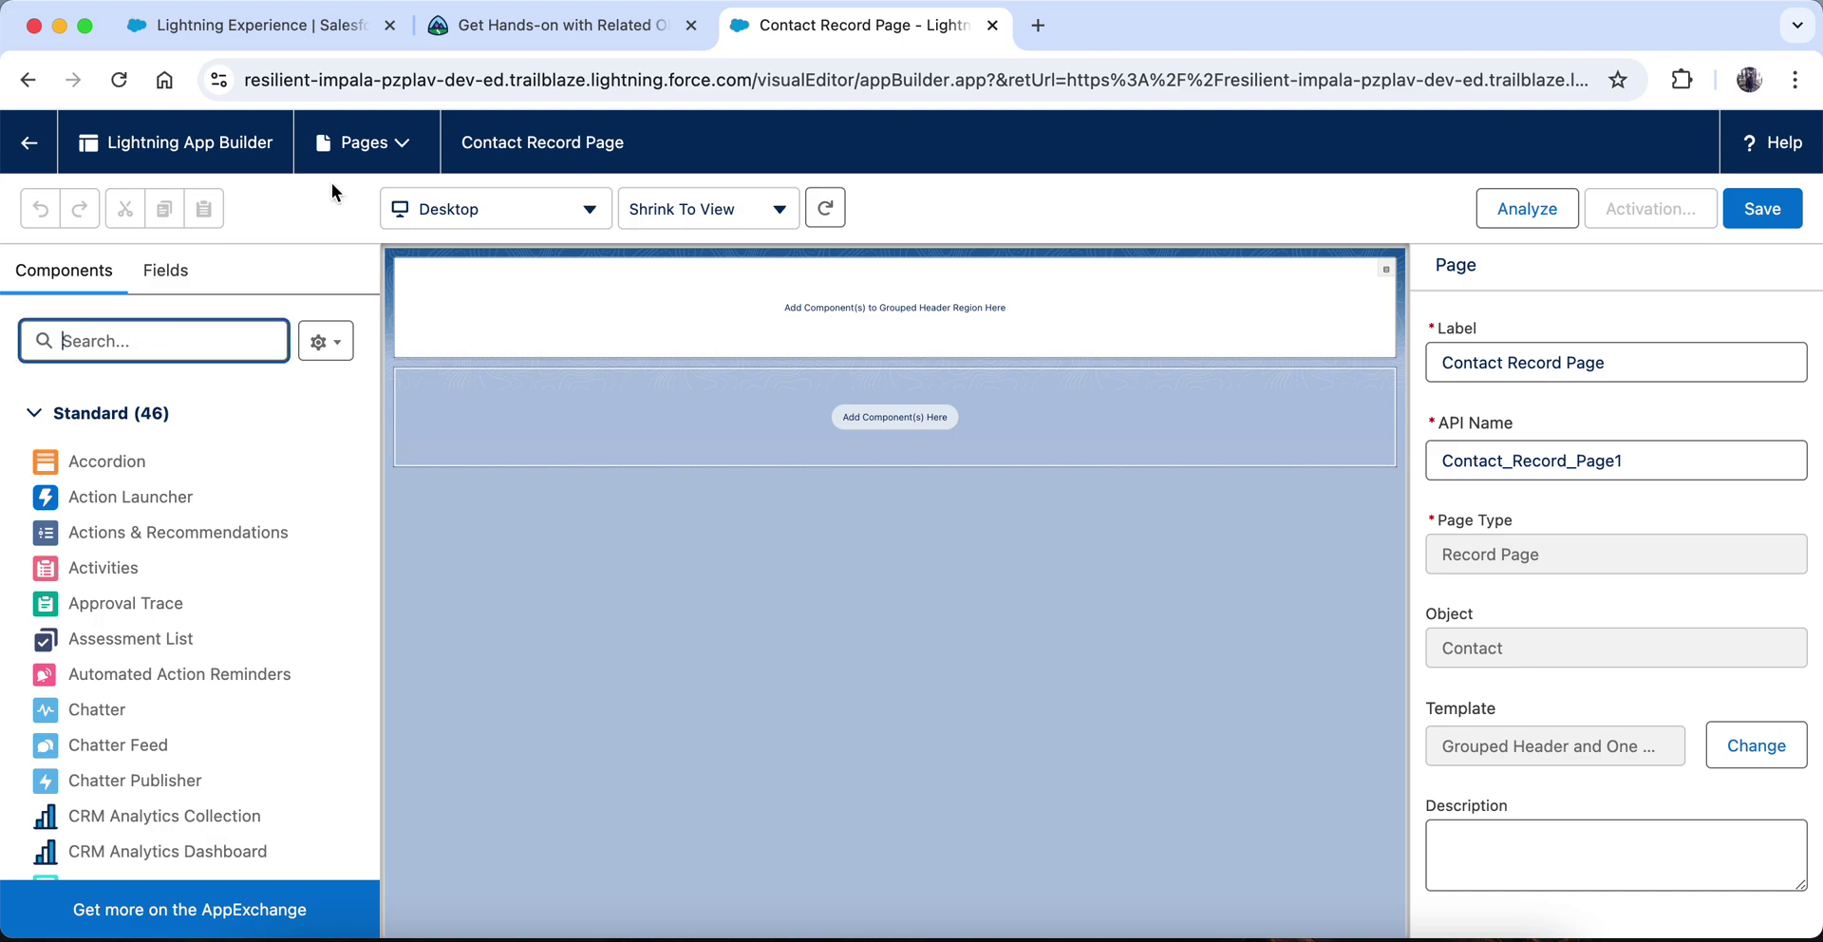
click(536, 26)
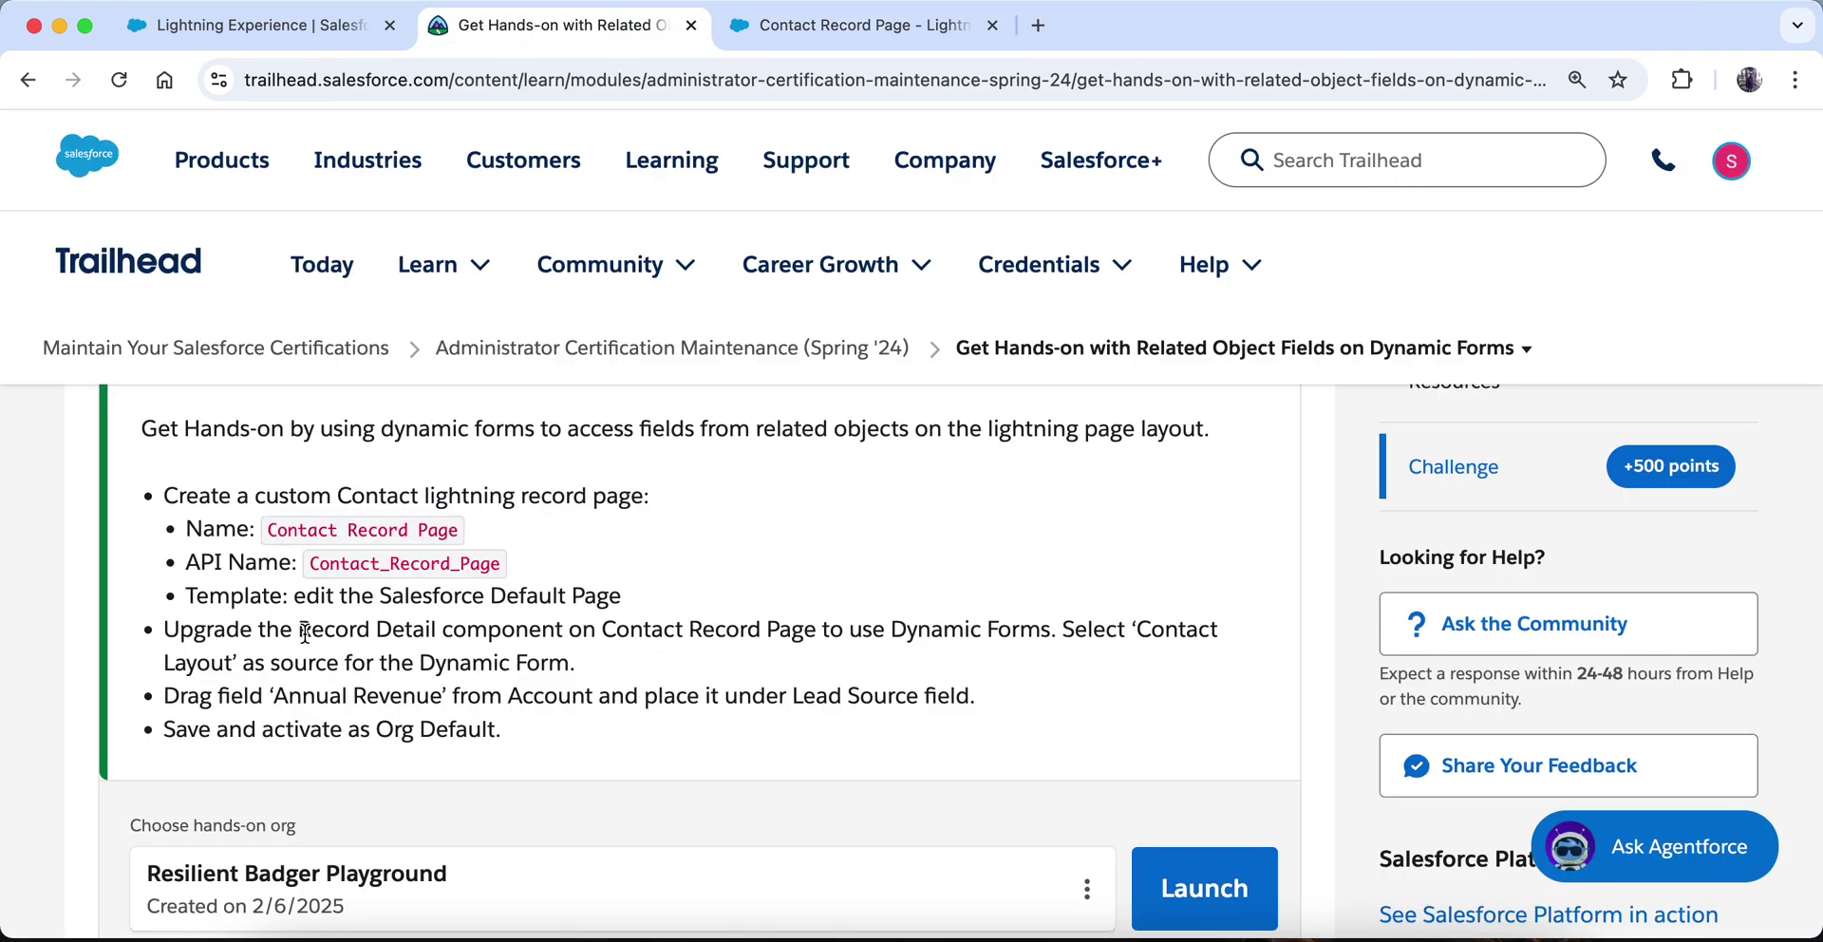
drag(300, 630, 439, 631)
click(757, 21)
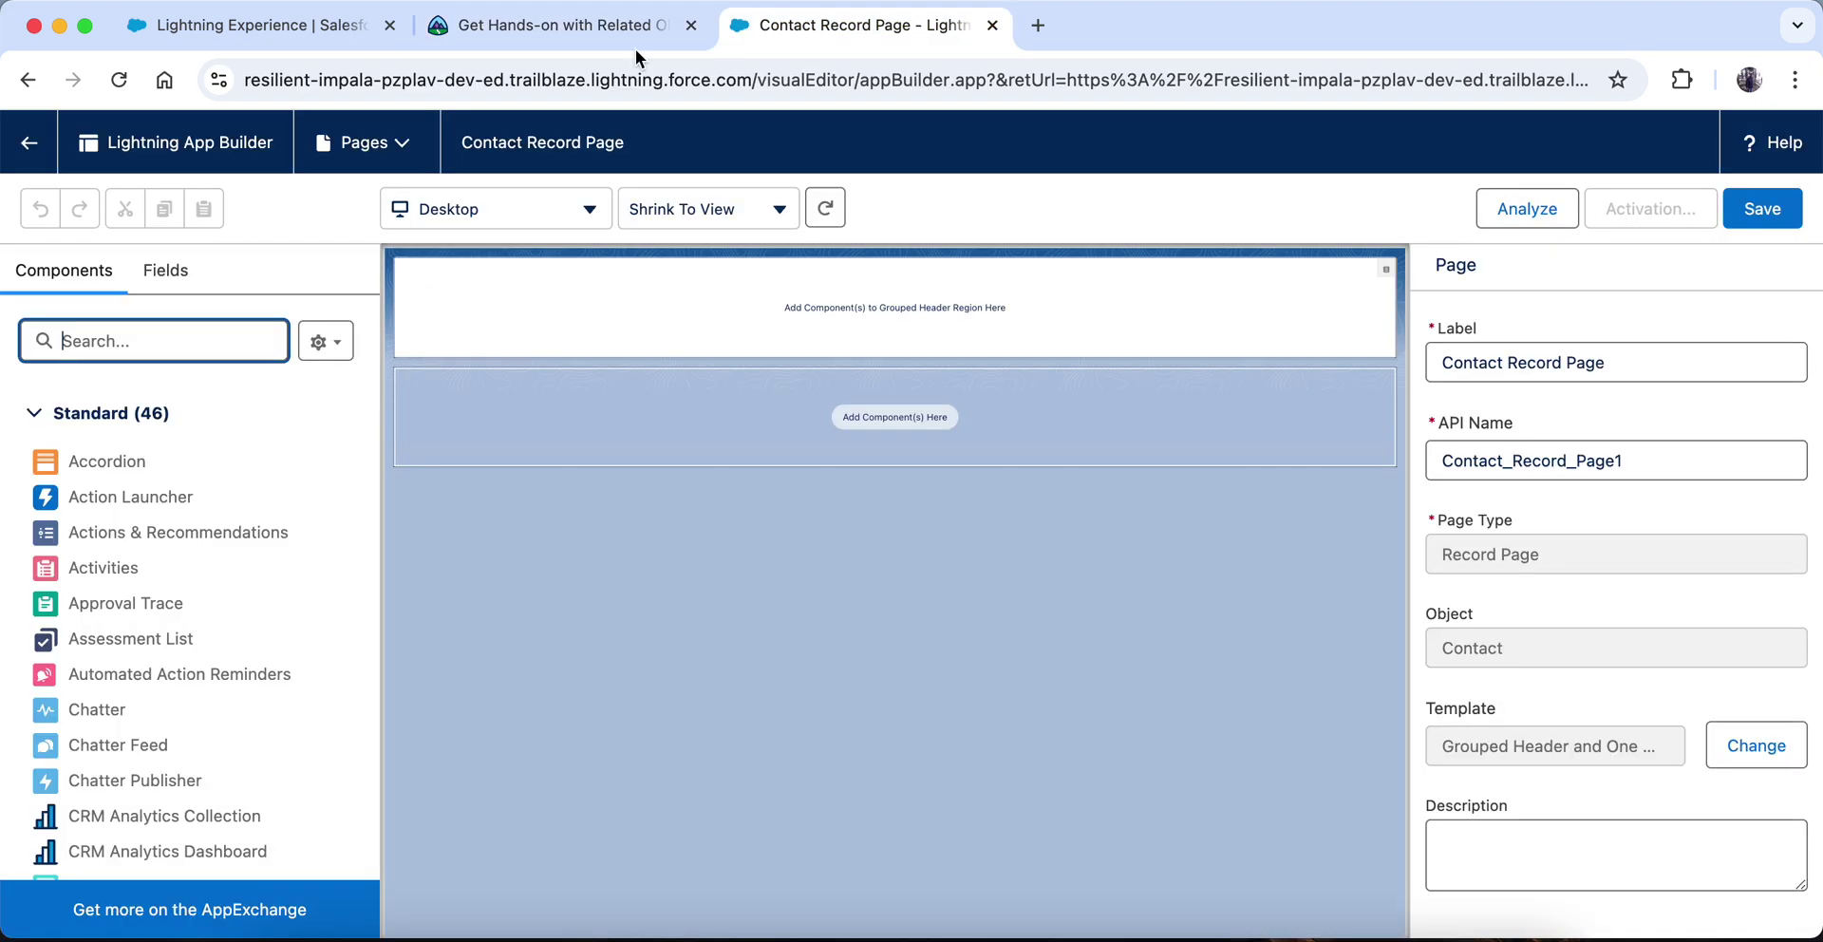
Step: Search components for 'reco' and place Record Detail in the page body
click(105, 339)
text(re)
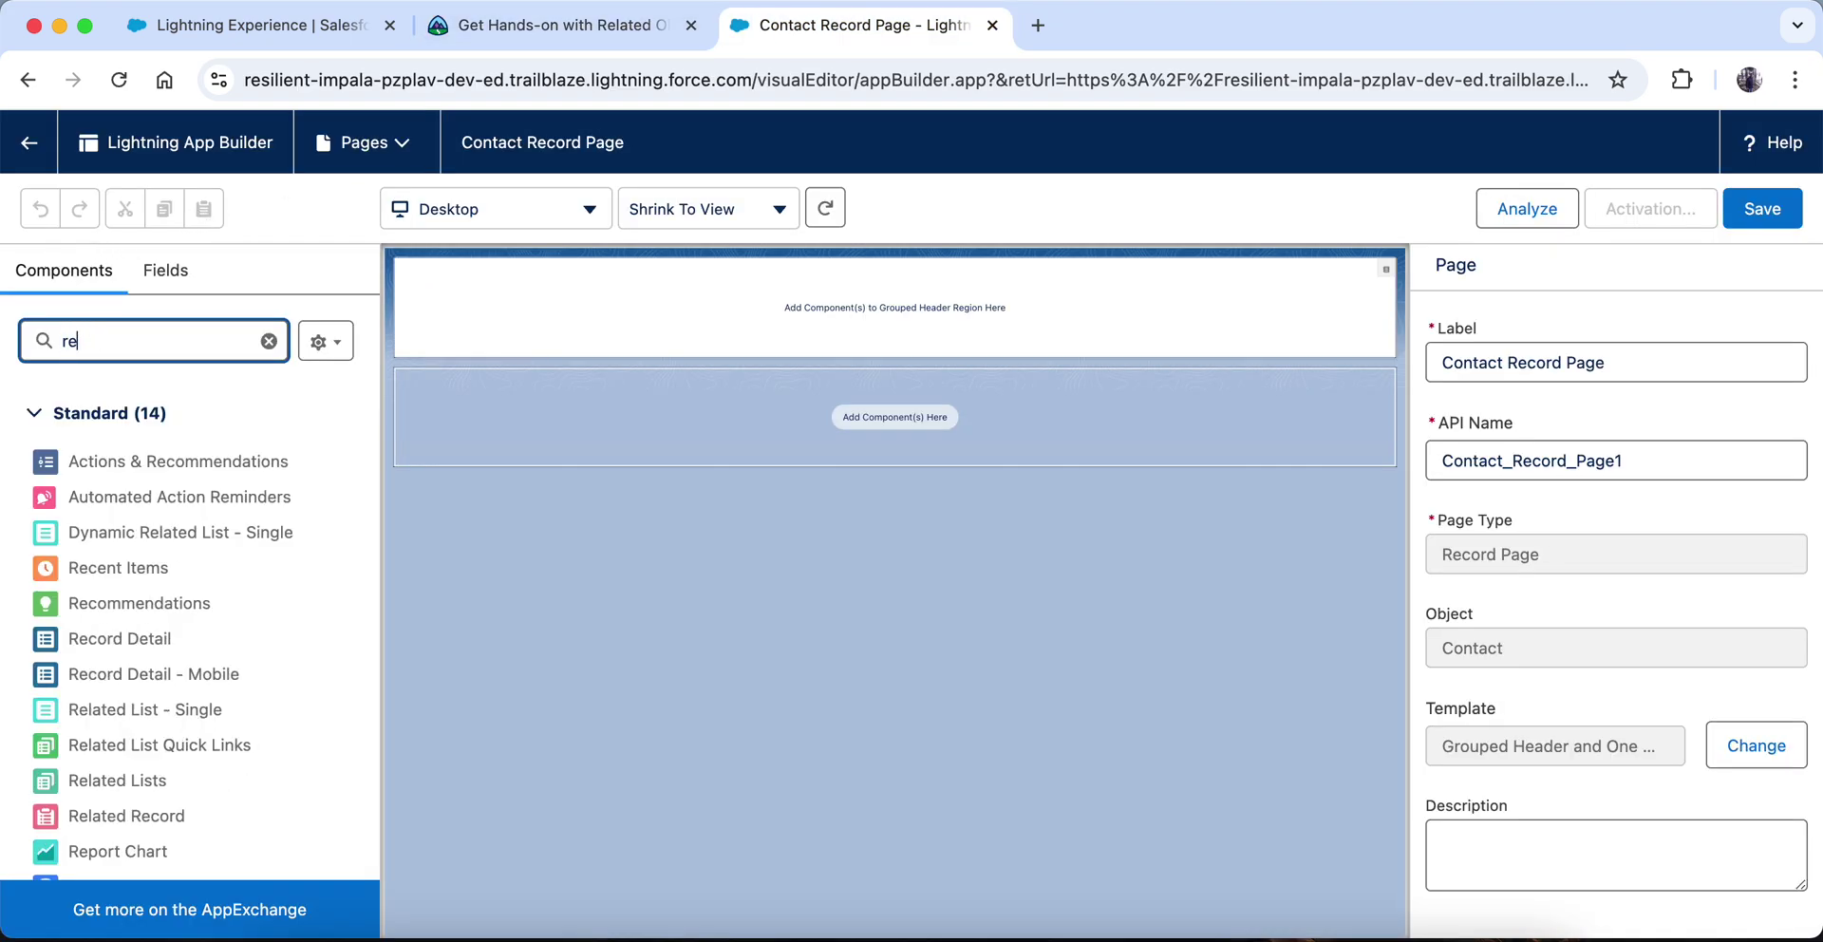
text(co)
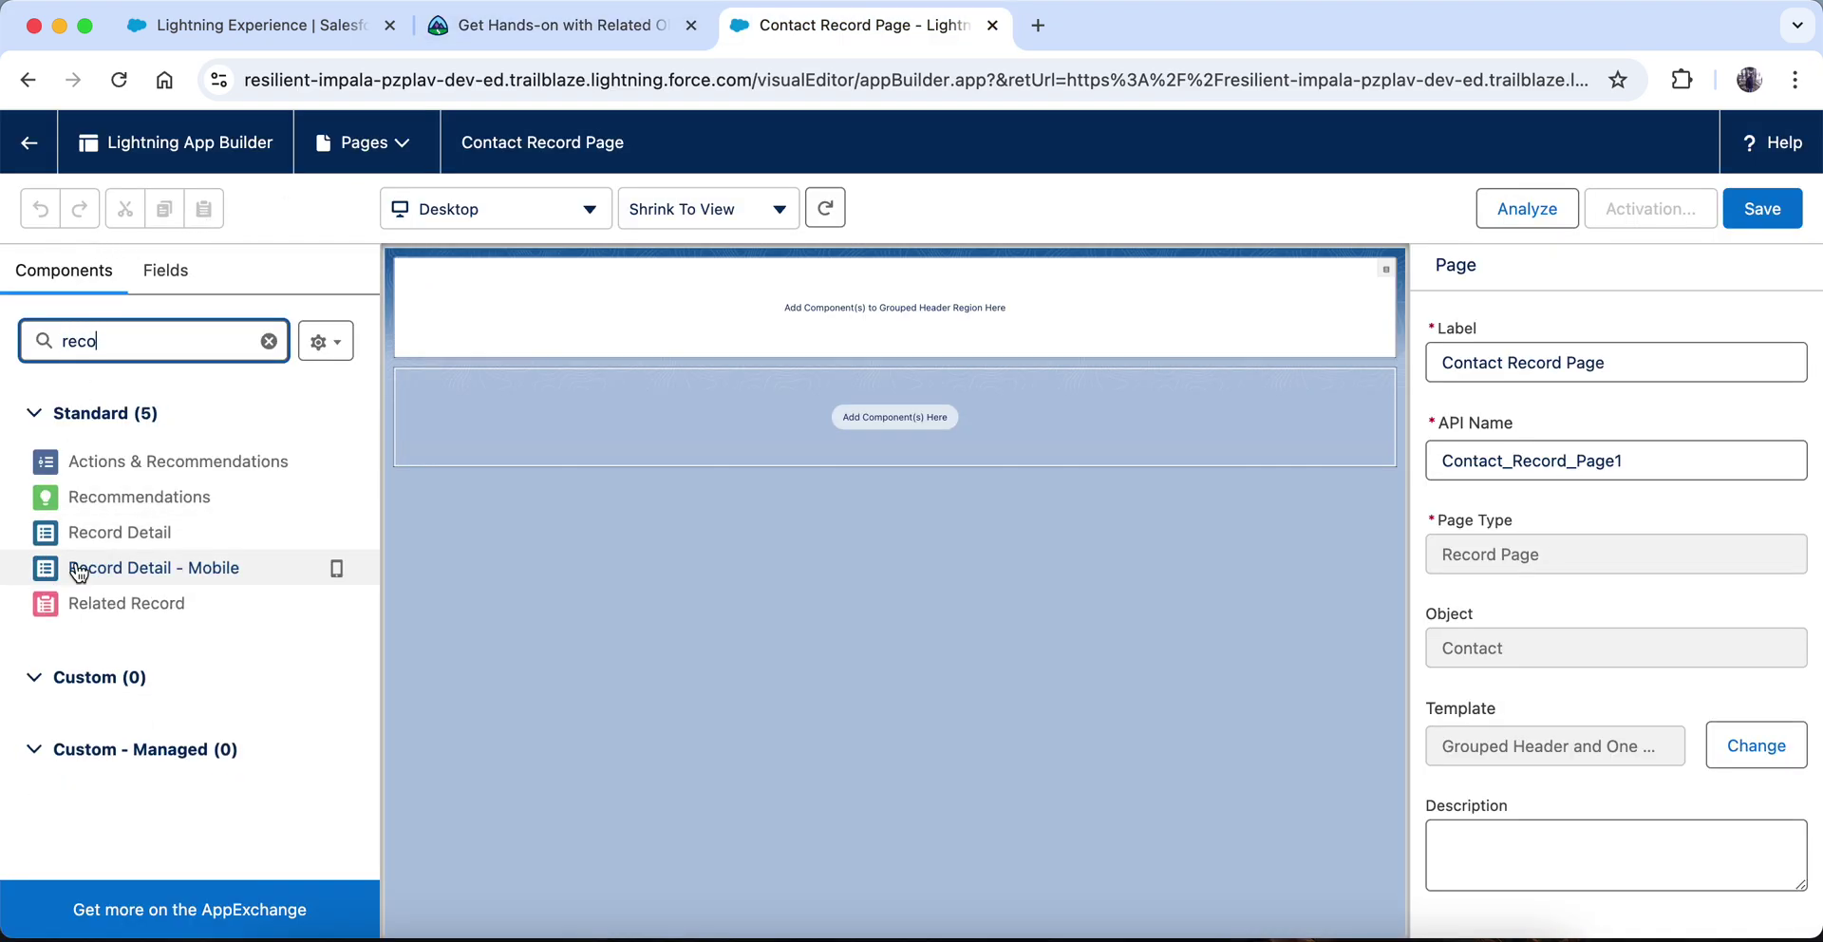
drag(114, 532, 664, 368)
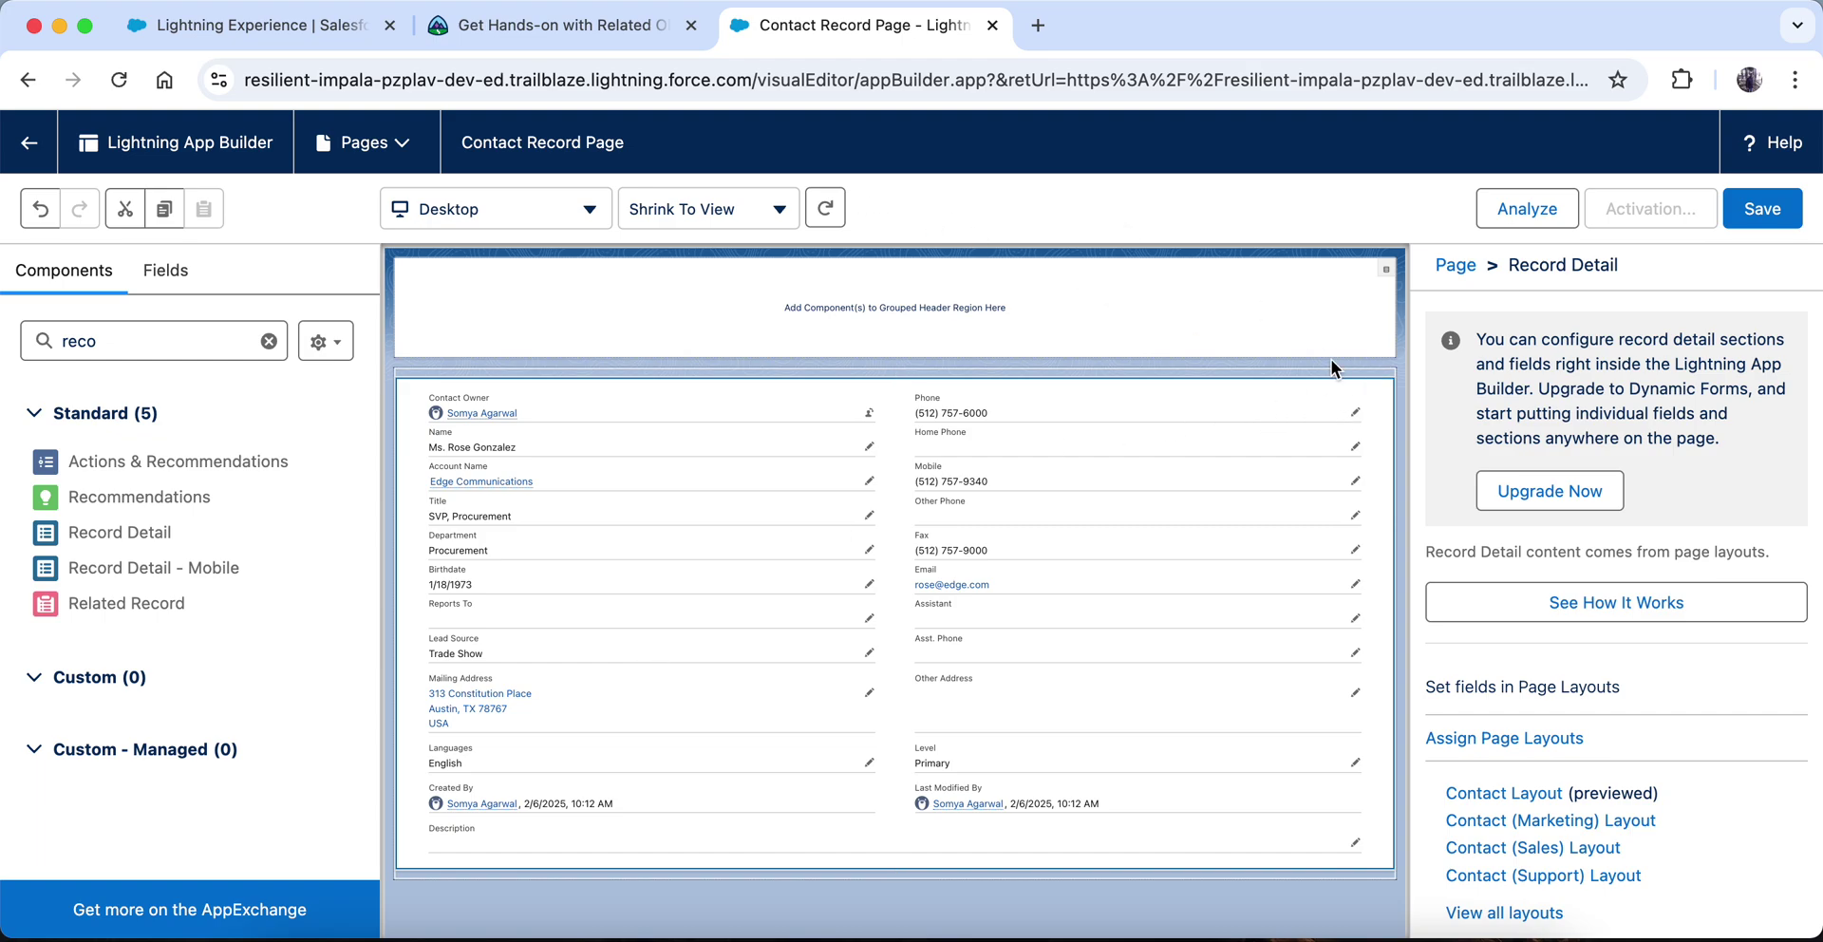
Step: Upgrade the record details to Dynamic Forms using Contact Layout as the source
click(1533, 484)
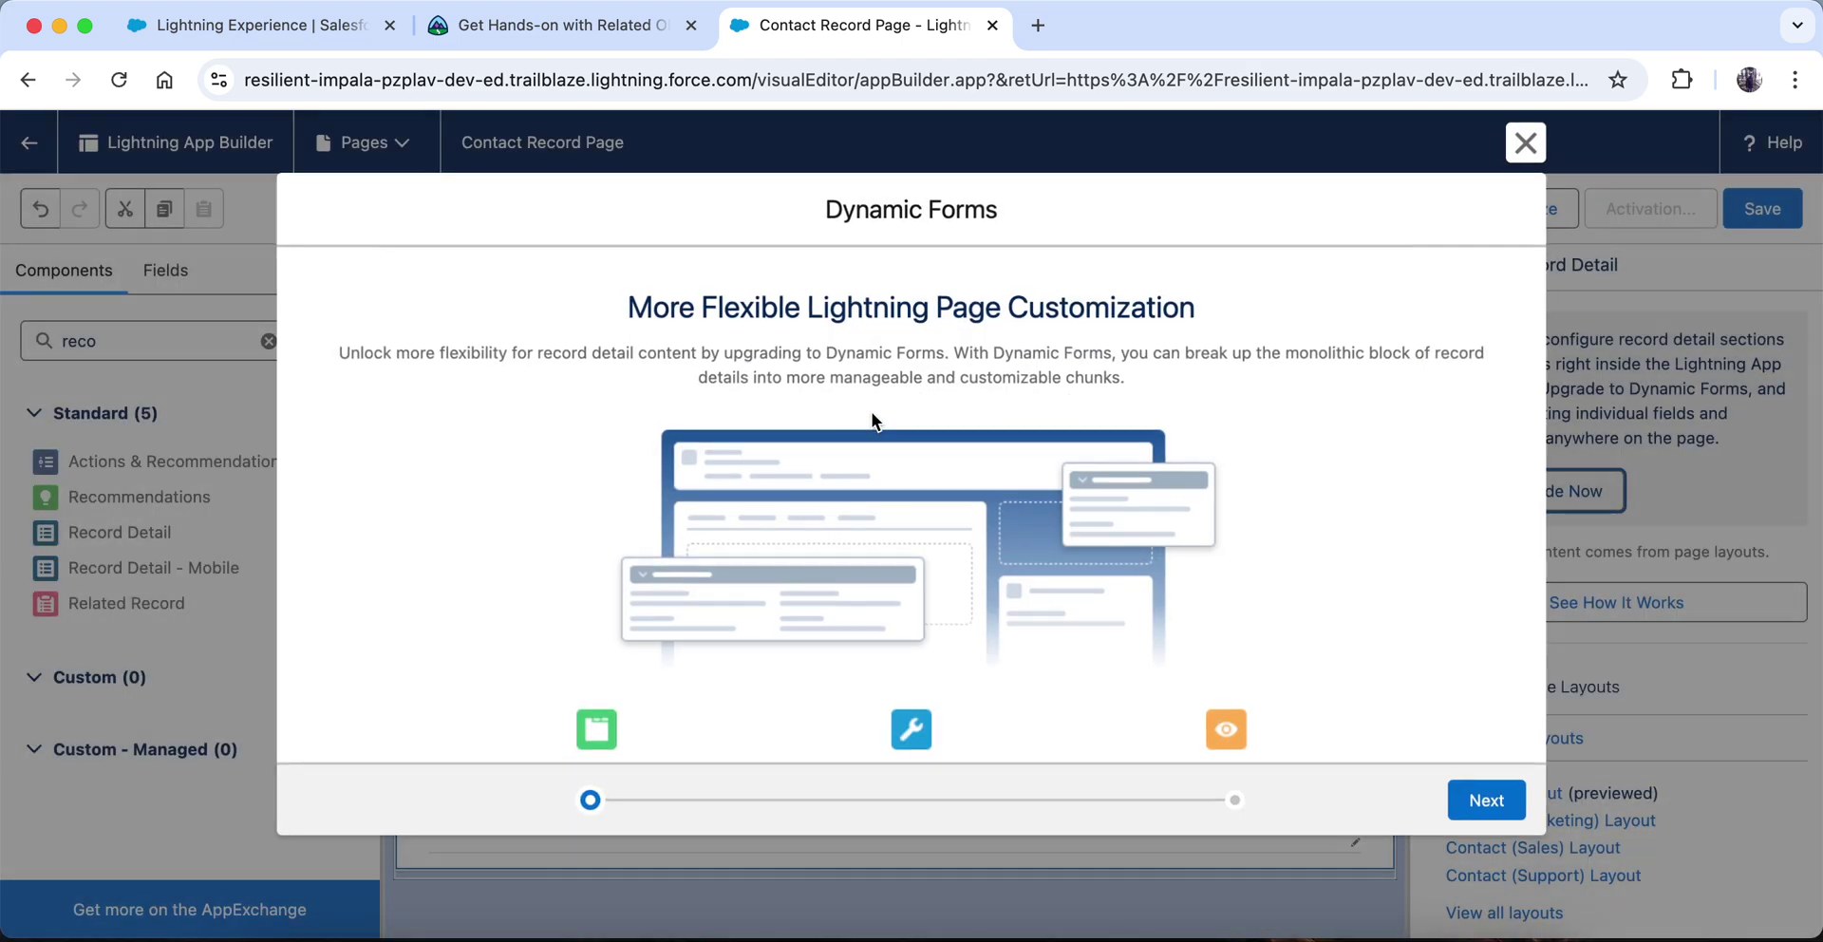
click(1486, 806)
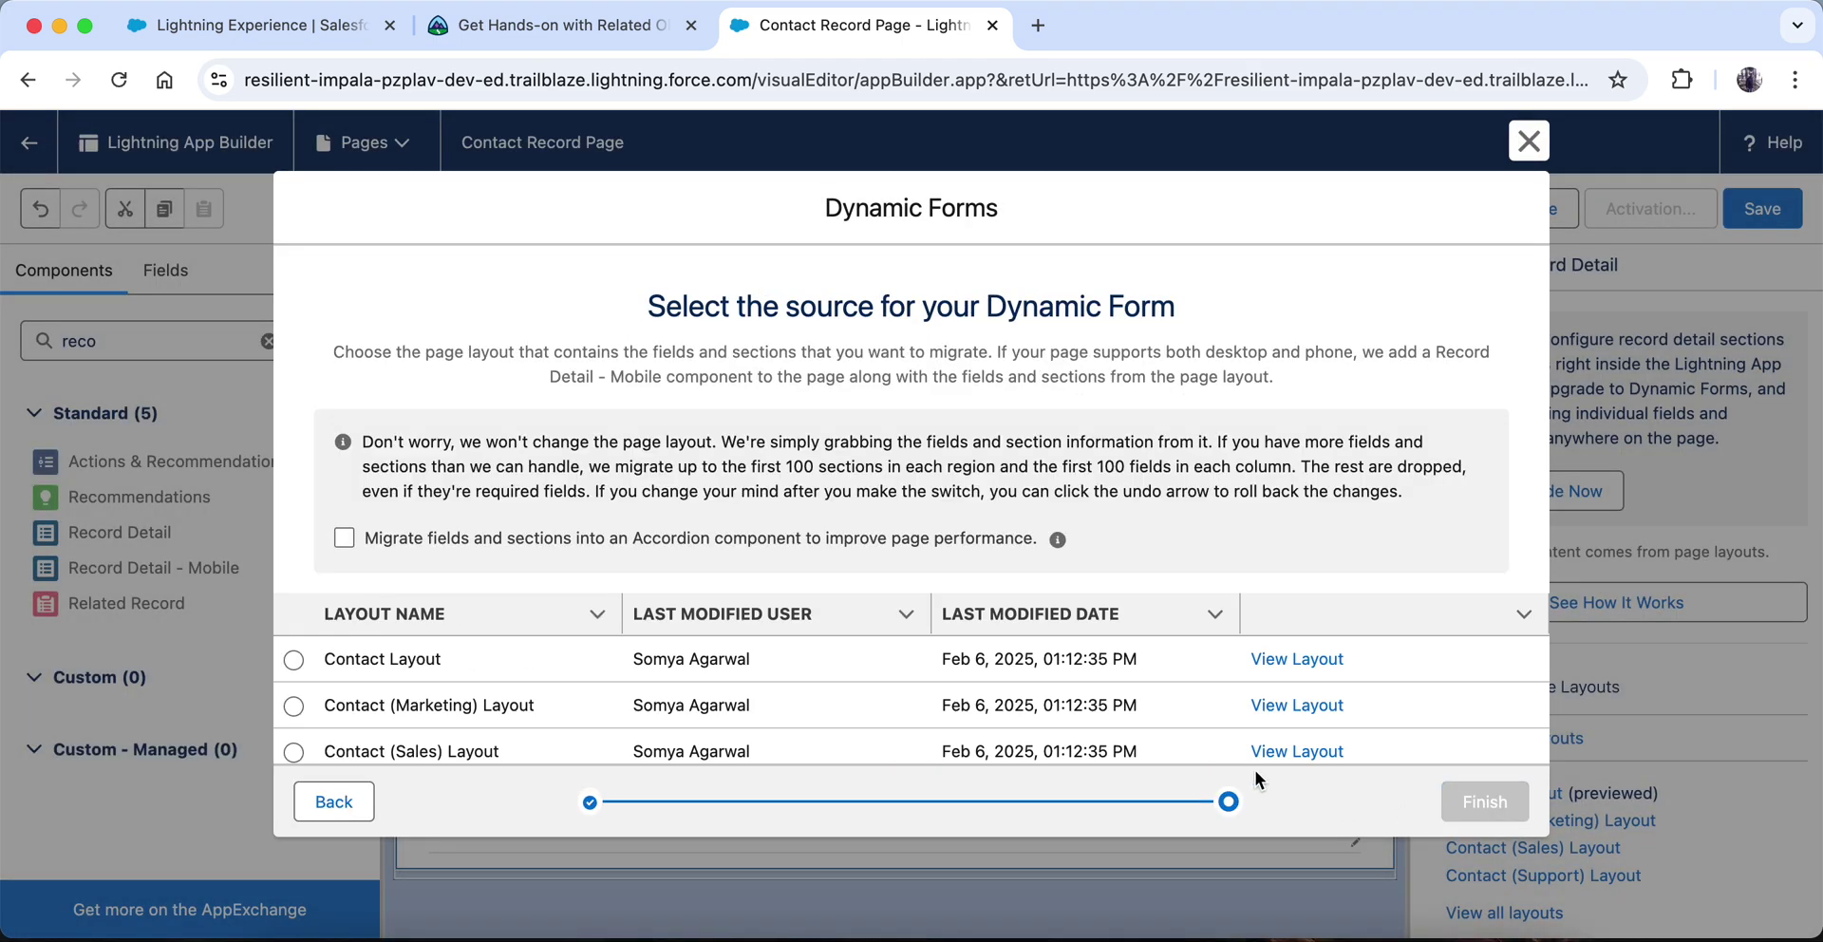
click(293, 660)
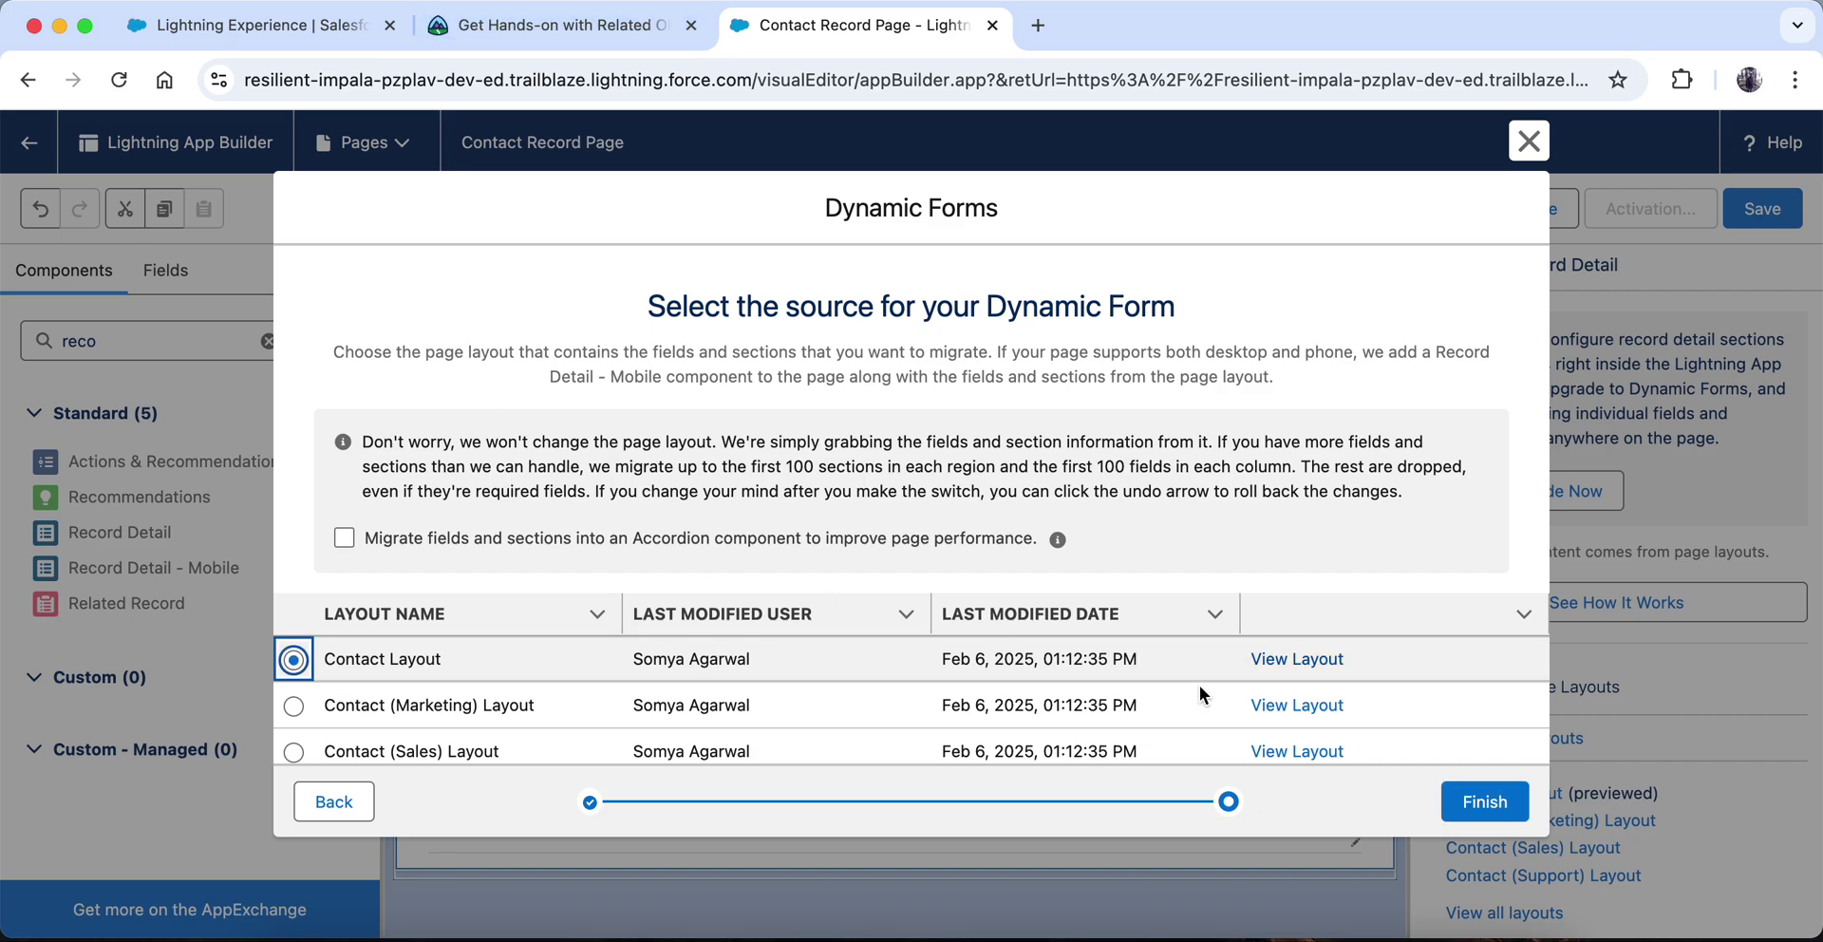
click(1484, 801)
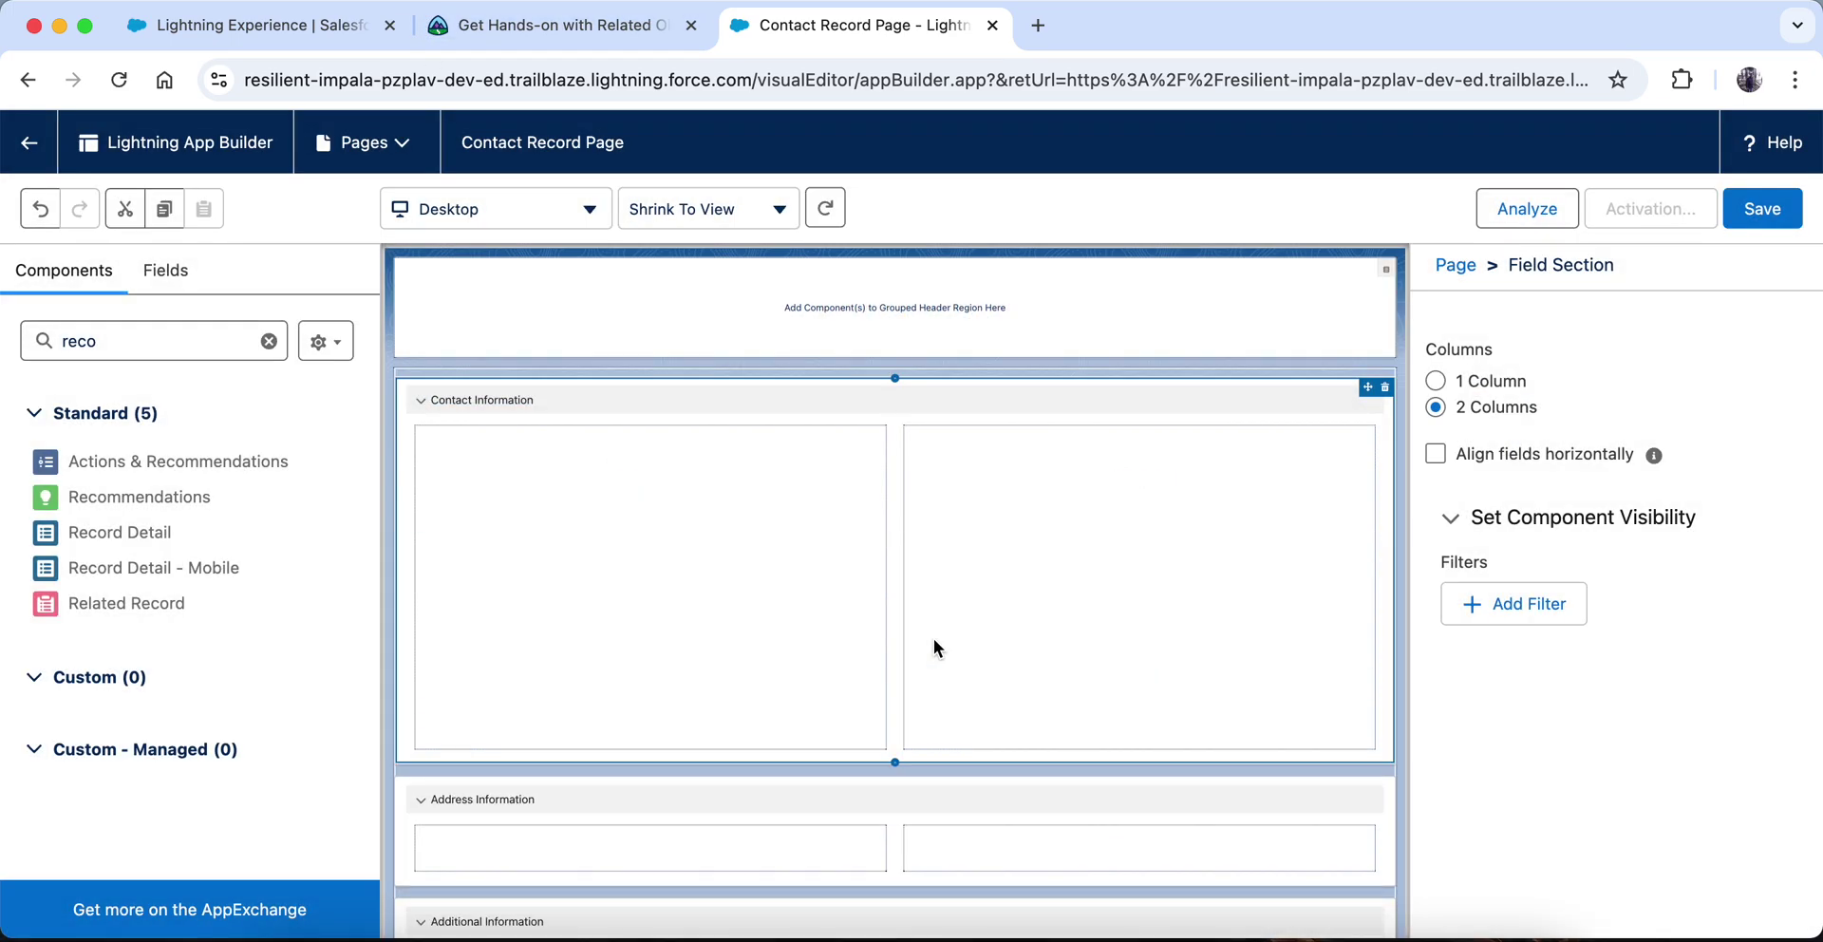
Step: Scroll the upgraded page, then go back to the Trailhead challenge steps
scroll(753, 771, down, 2)
scroll(756, 783, down, 2)
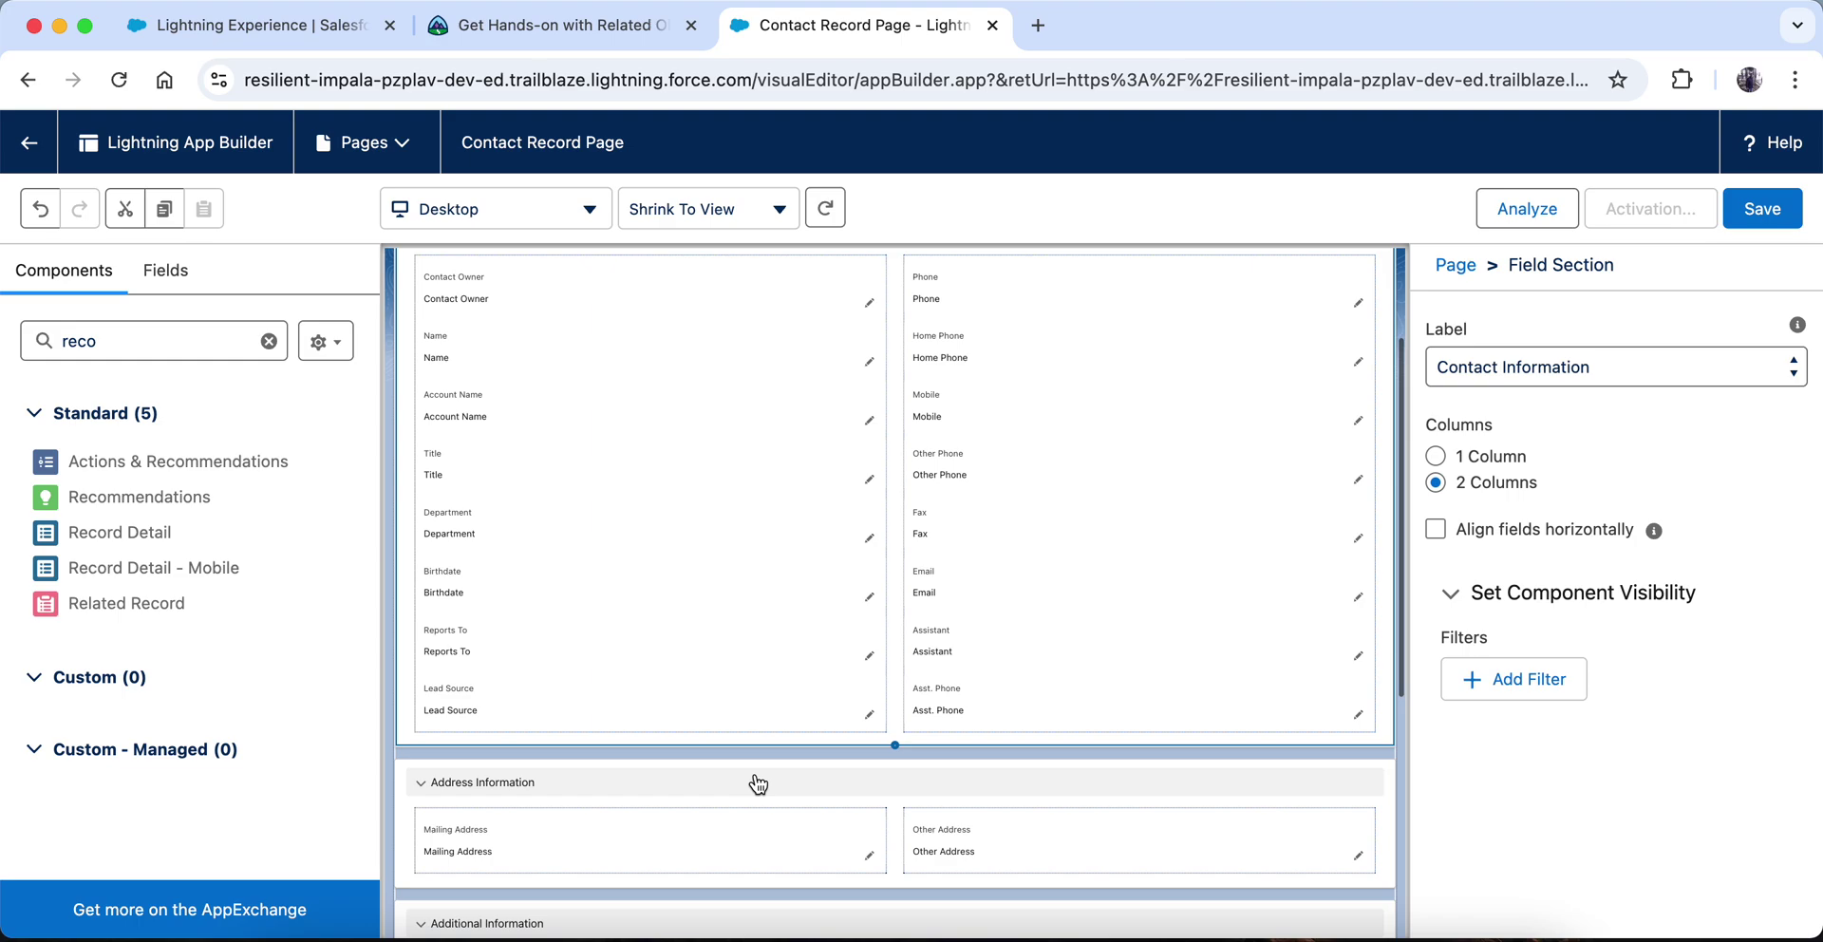
click(524, 38)
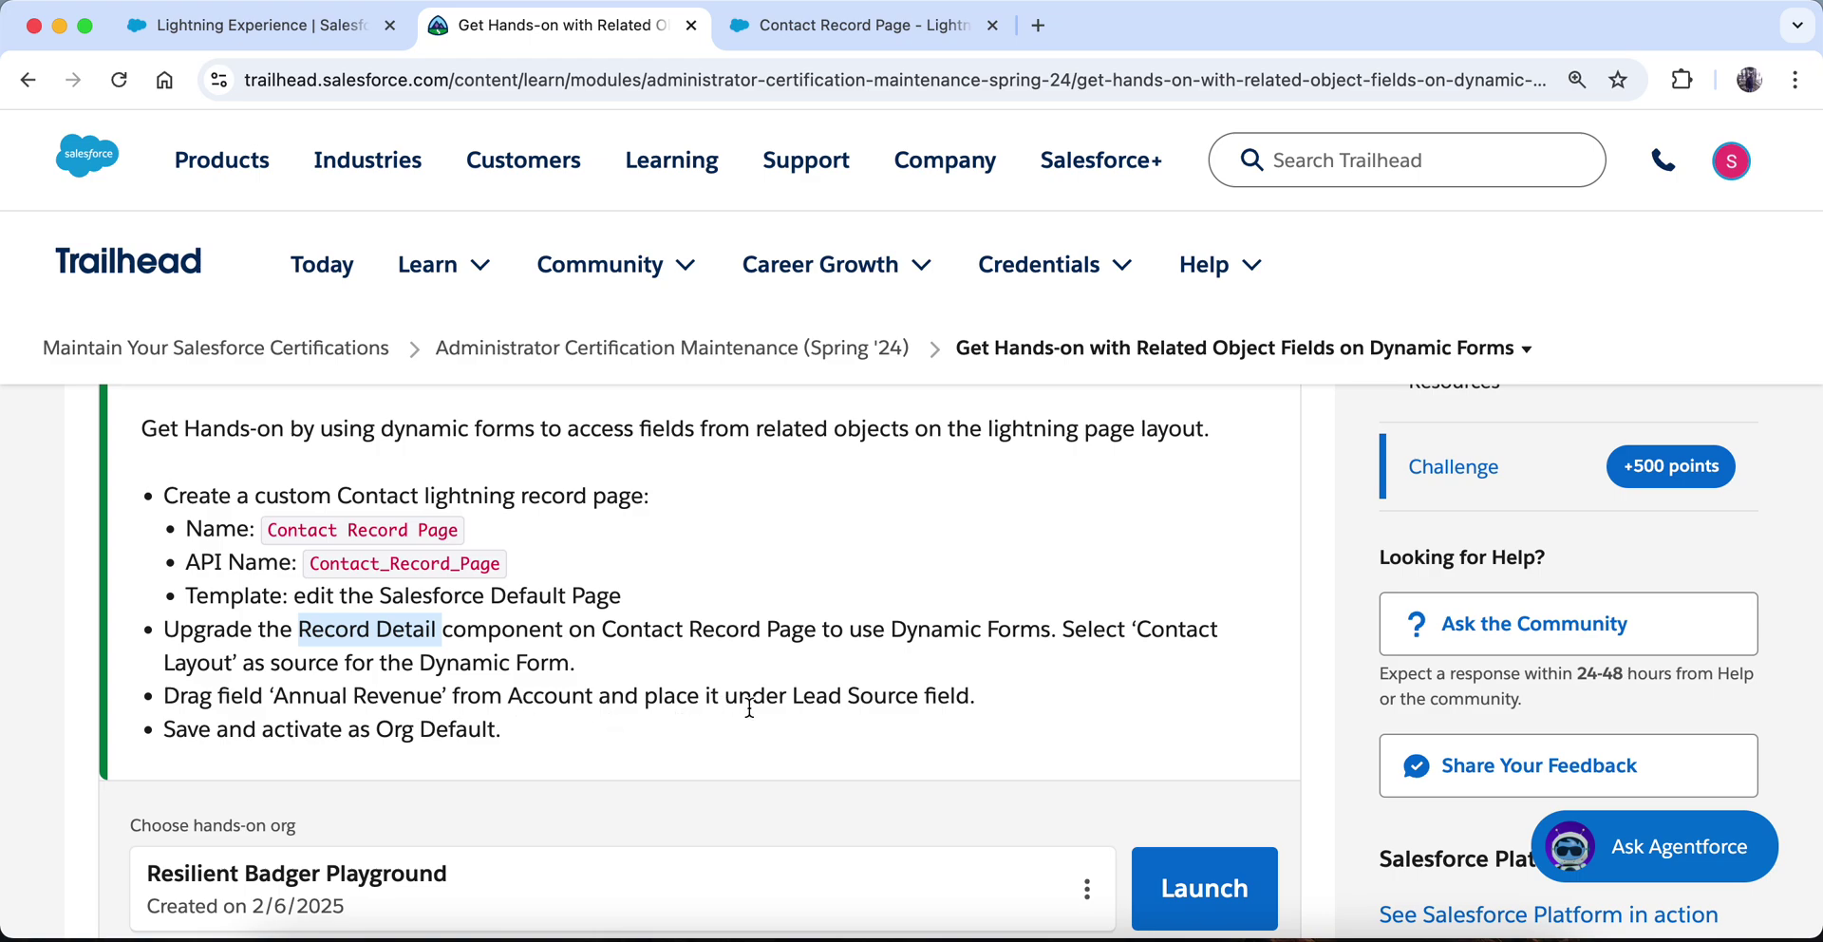
Step: Search Fields for 'acc' and expand the related Account Name fields
click(894, 23)
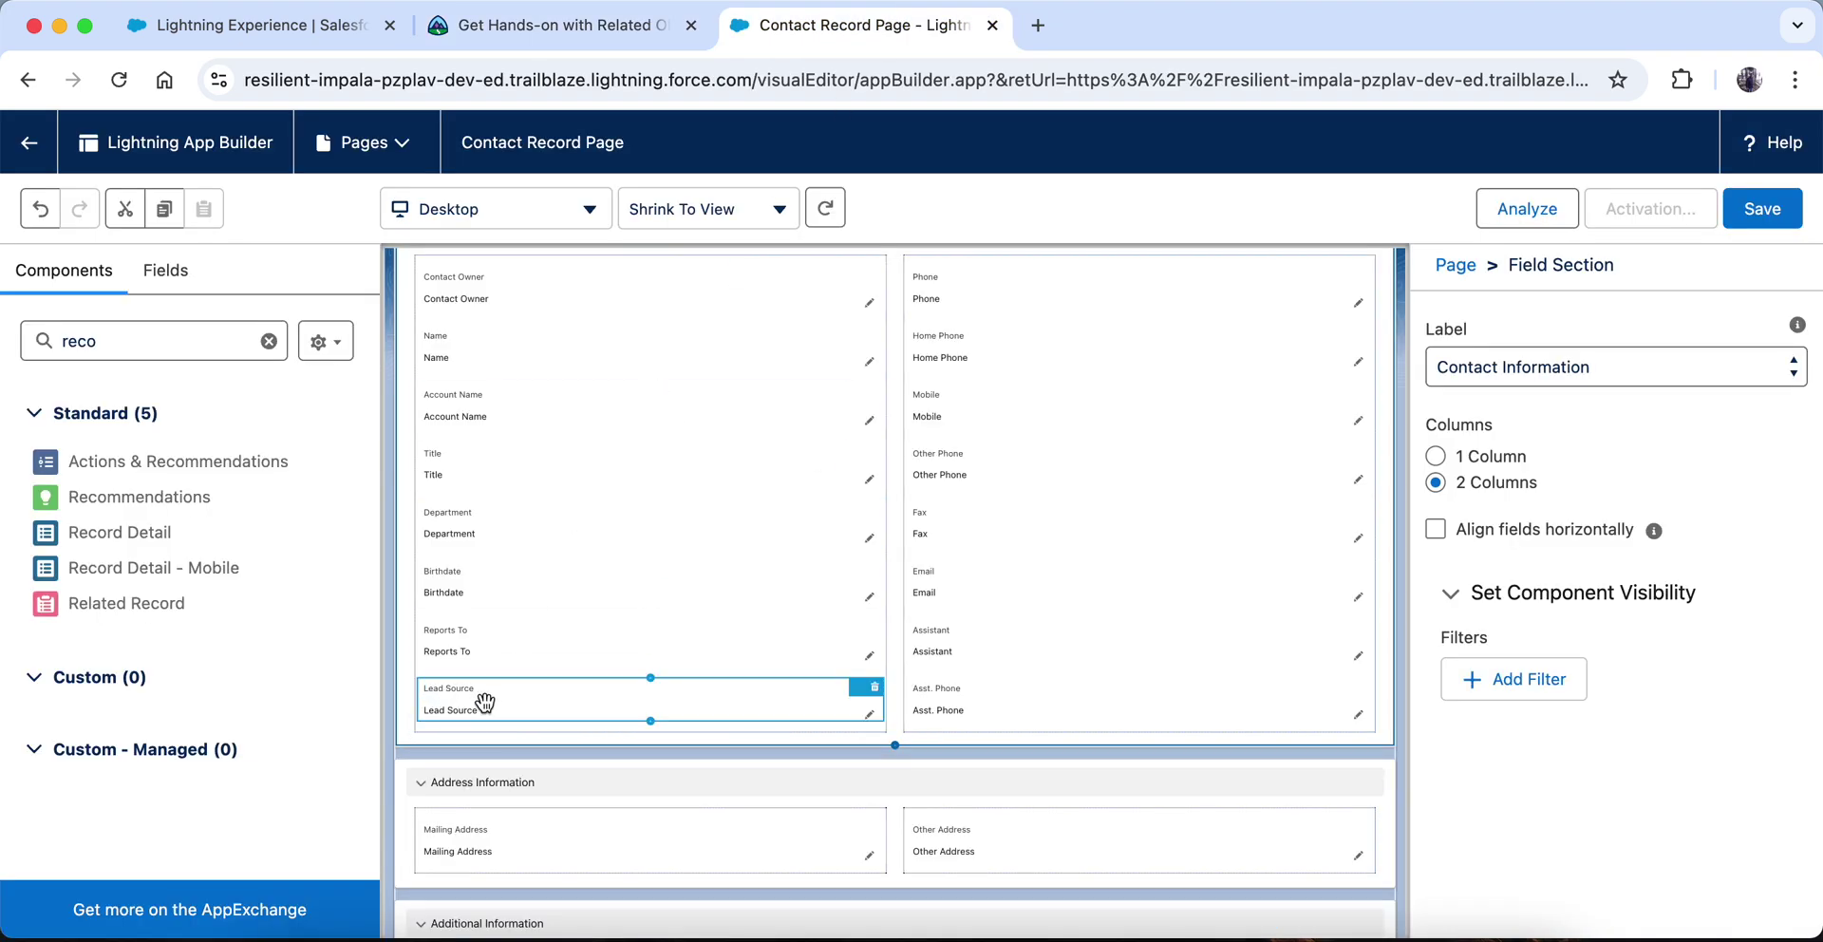
click(163, 293)
click(176, 369)
text(acc)
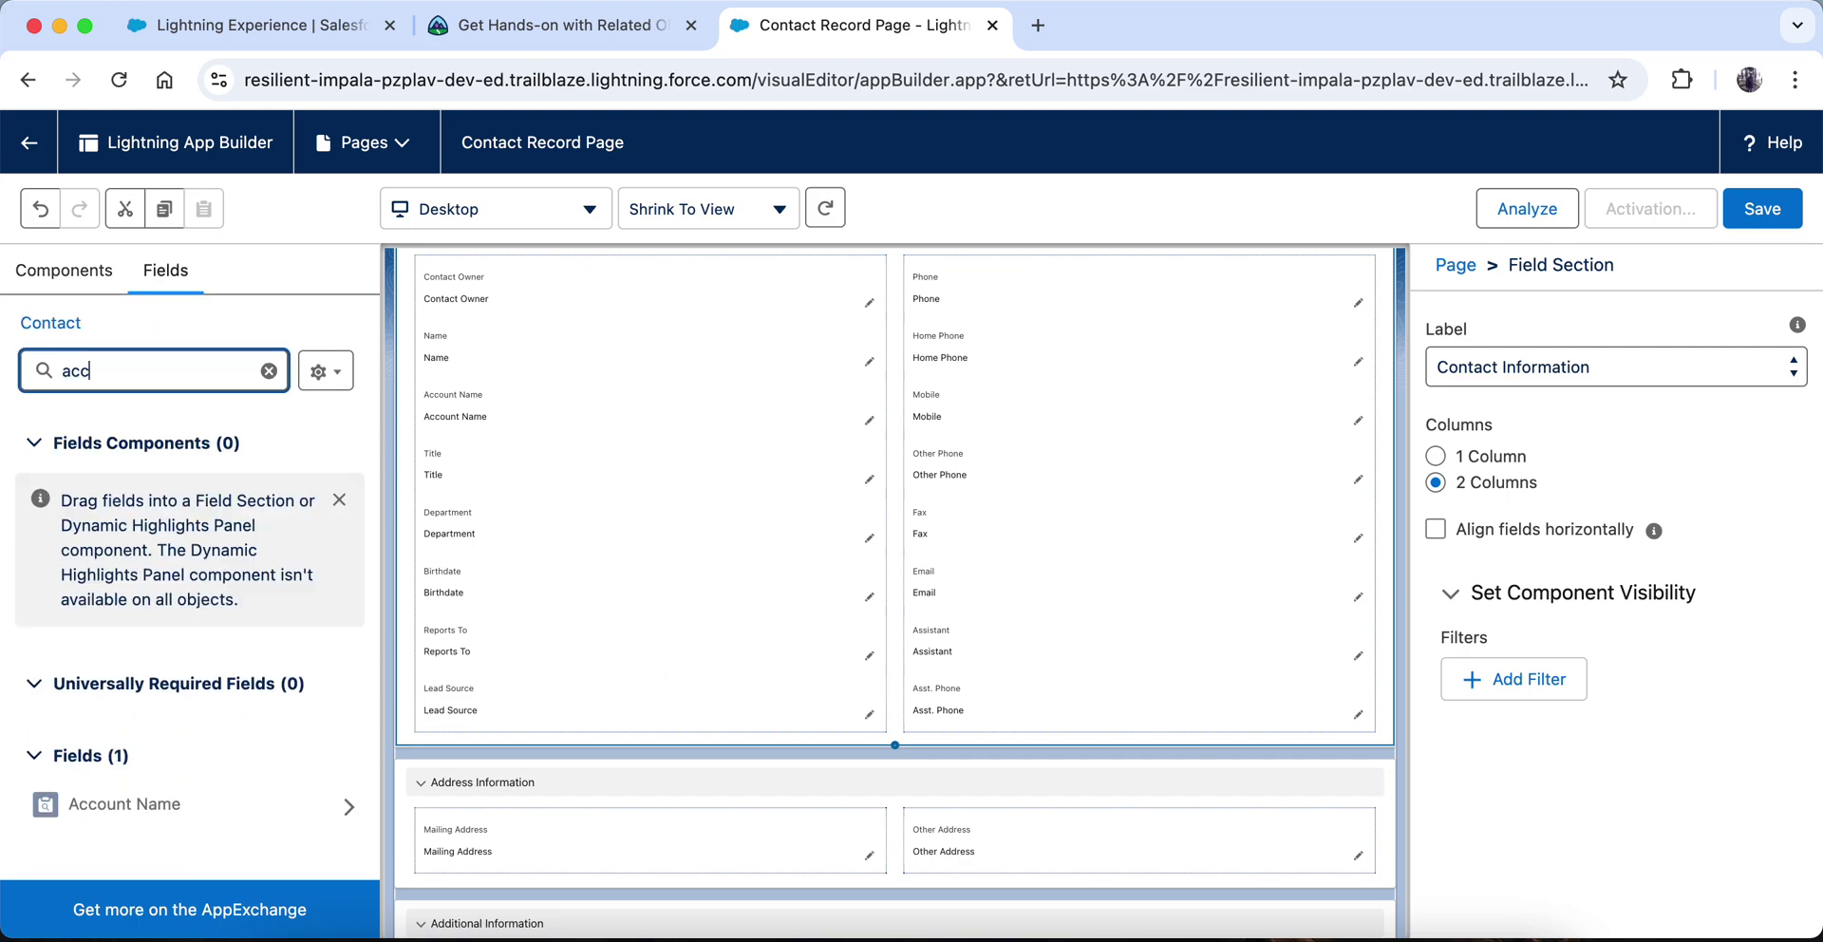
click(252, 793)
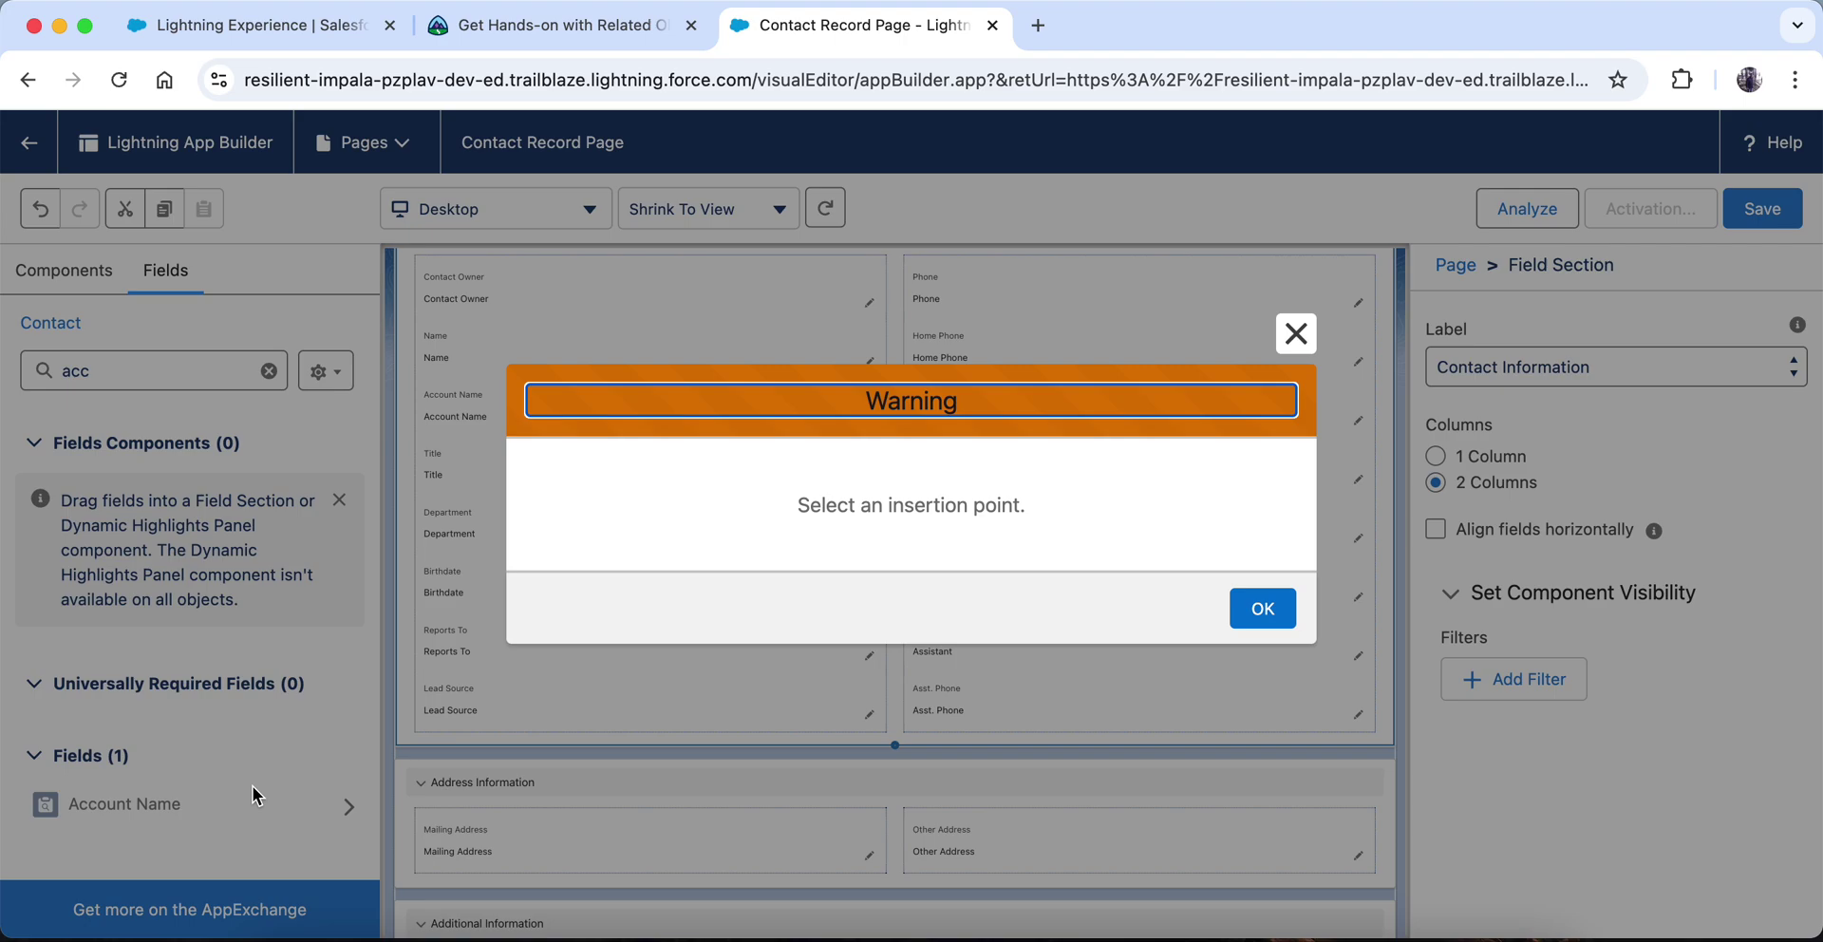
click(1300, 334)
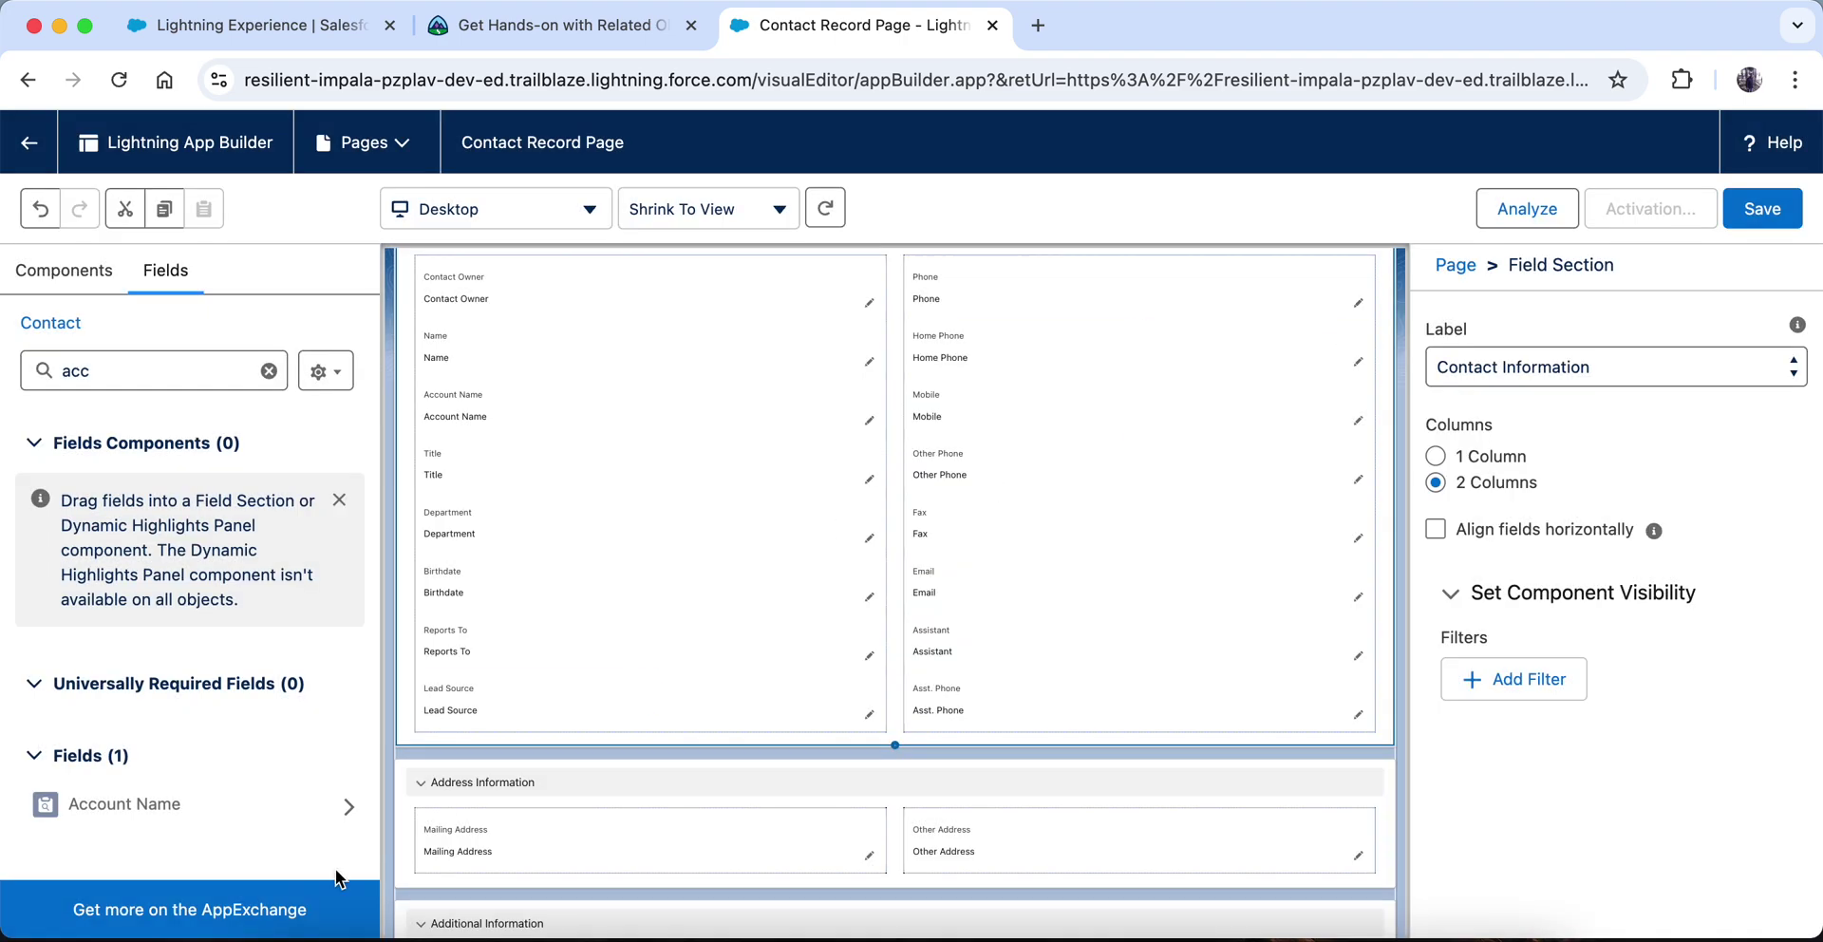
click(347, 806)
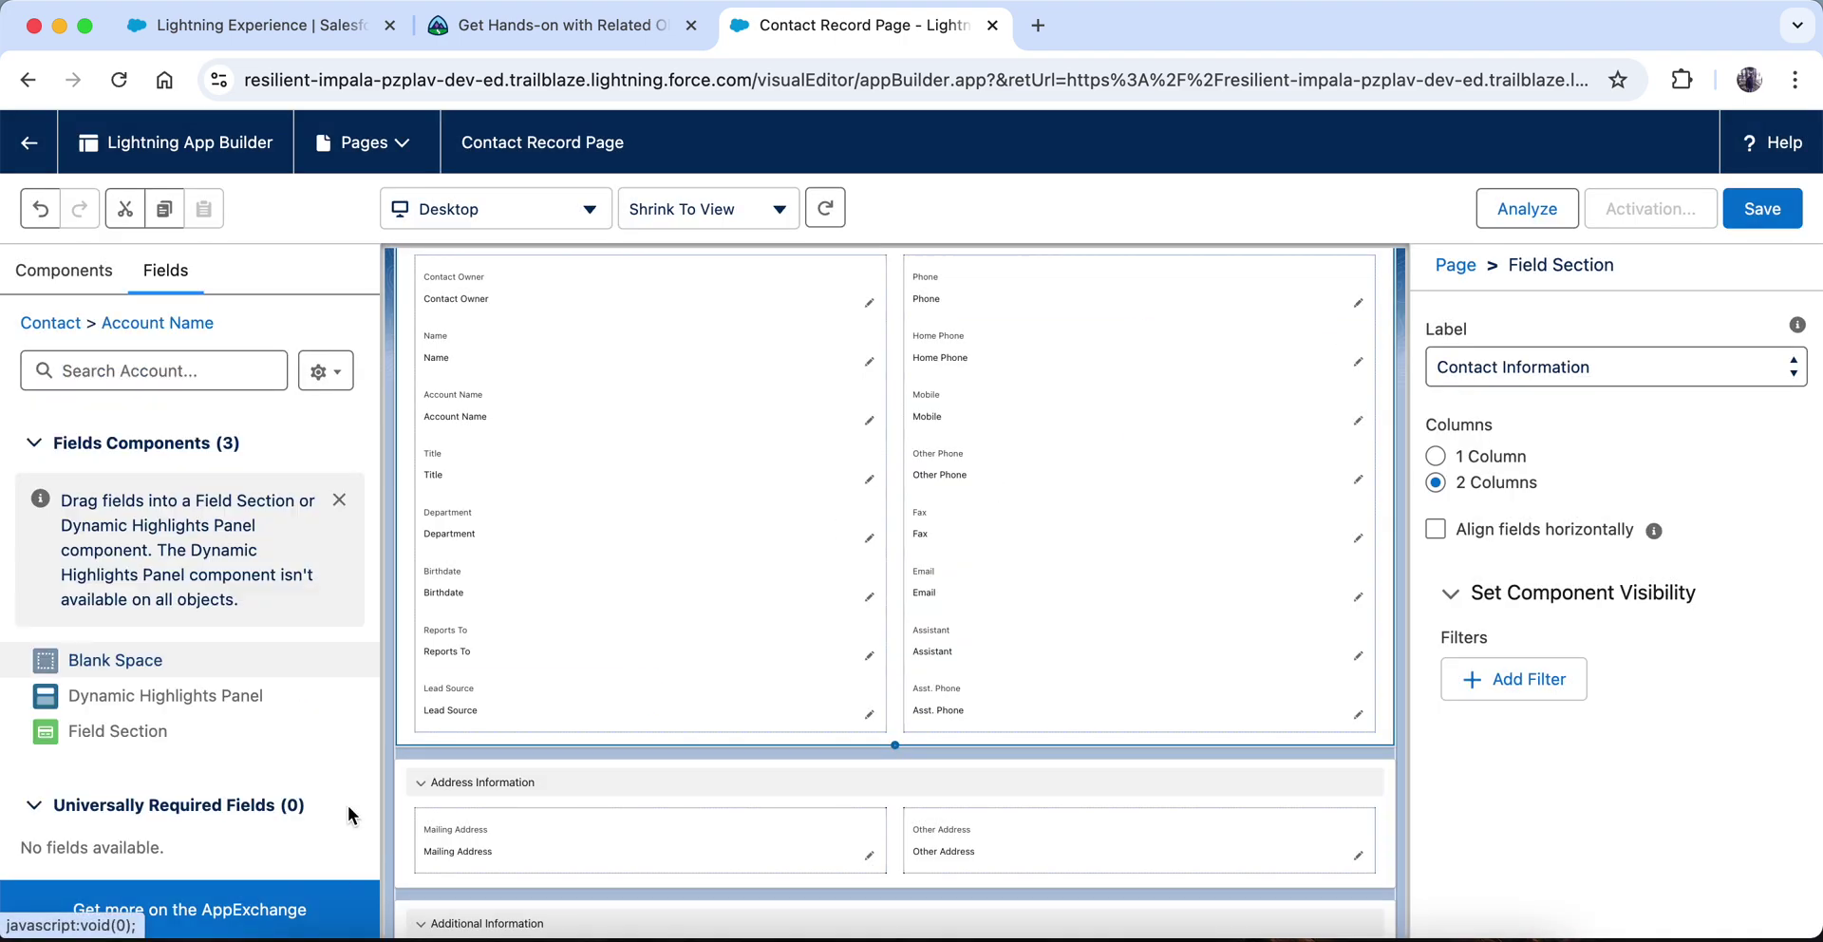
scroll(190, 702, down, 5)
scroll(190, 703, down, 3)
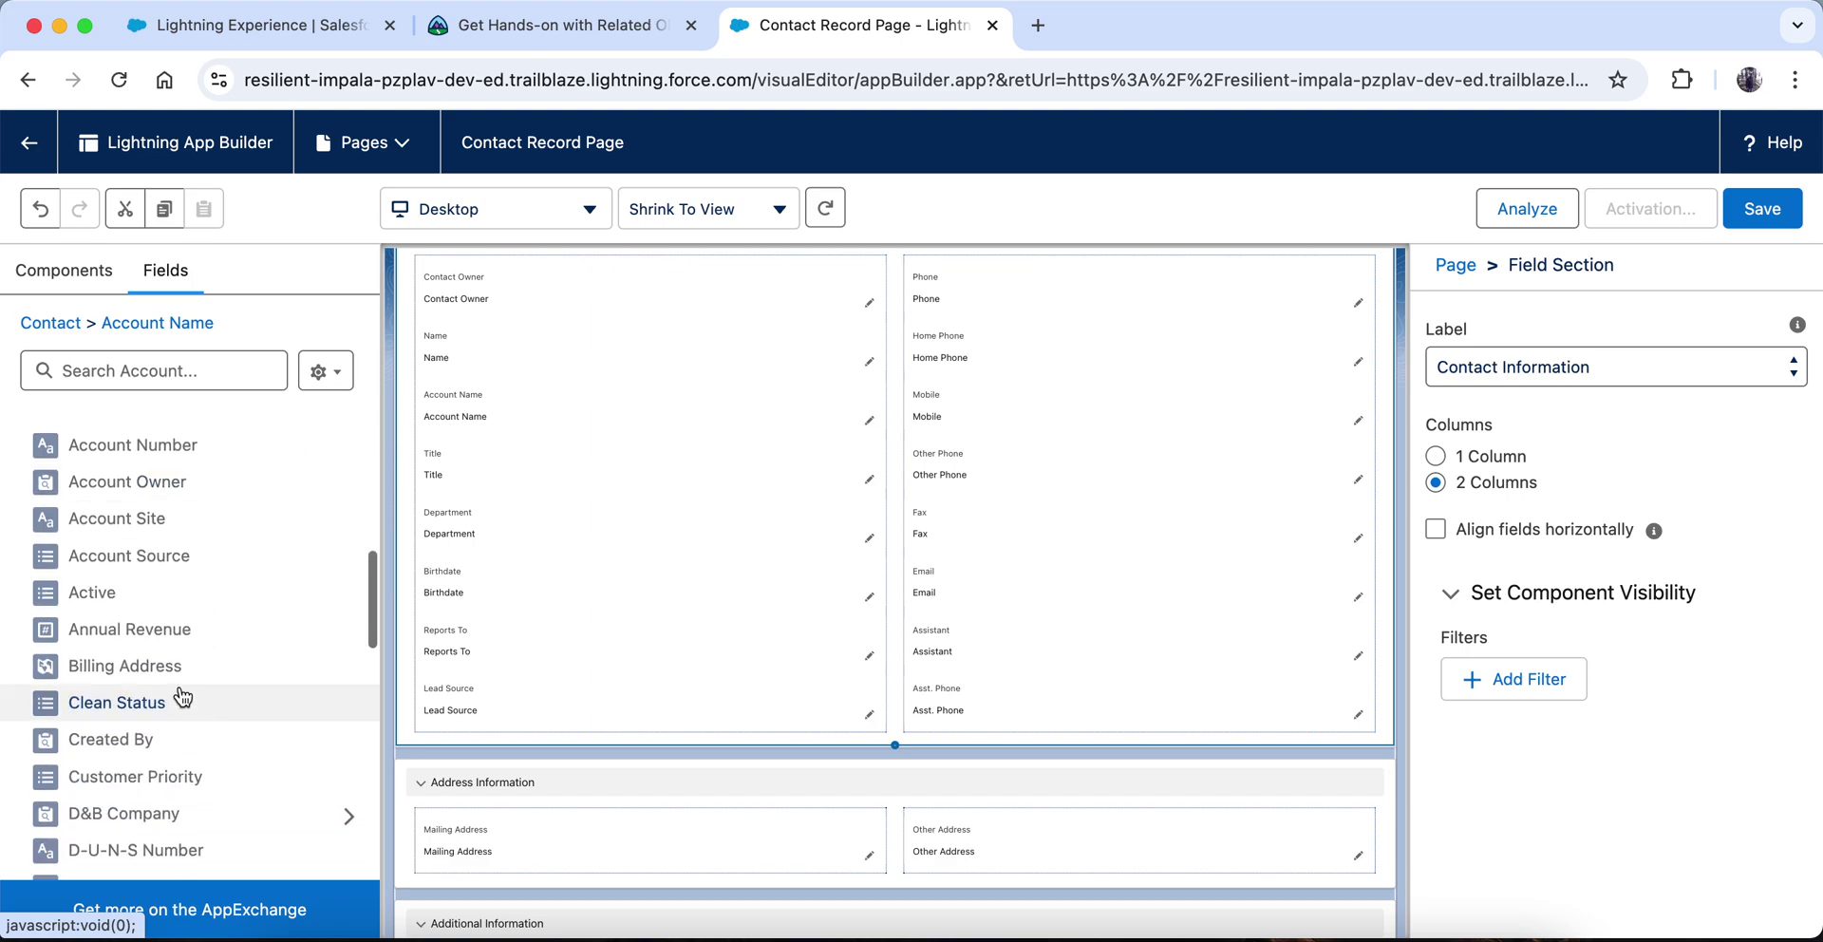
Step: Confirm the required field in the challenge and place Annual Revenue directly below Lead Source
click(554, 27)
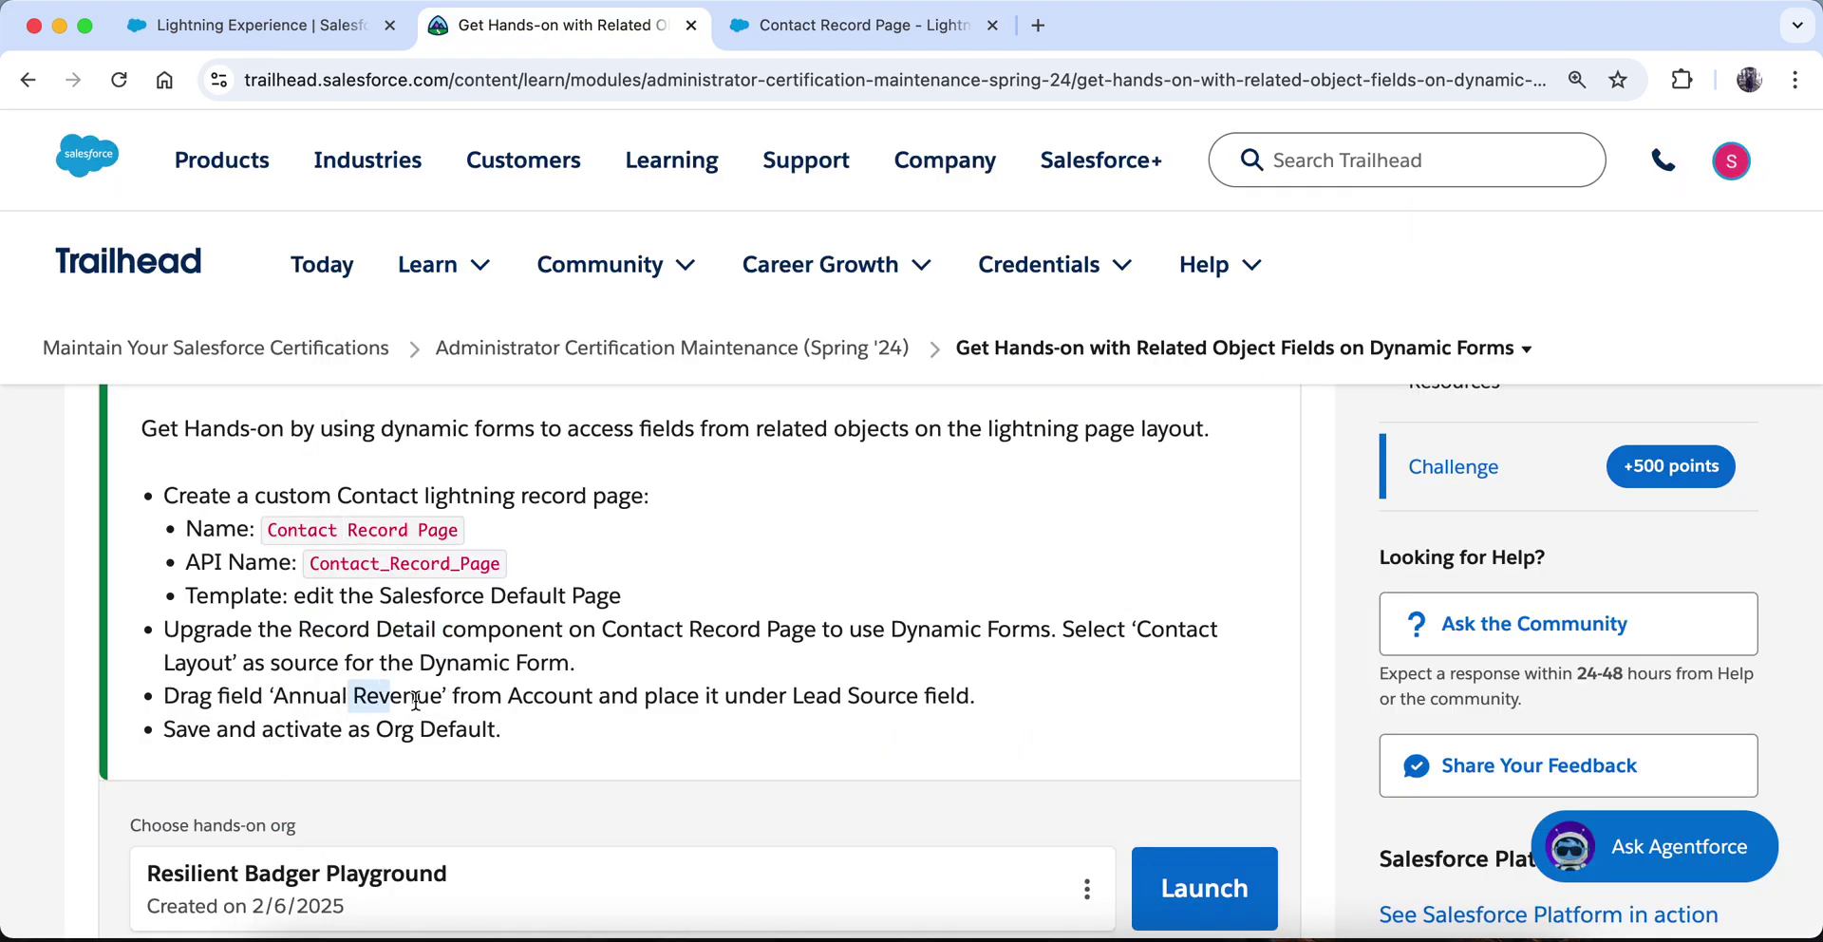
click(760, 28)
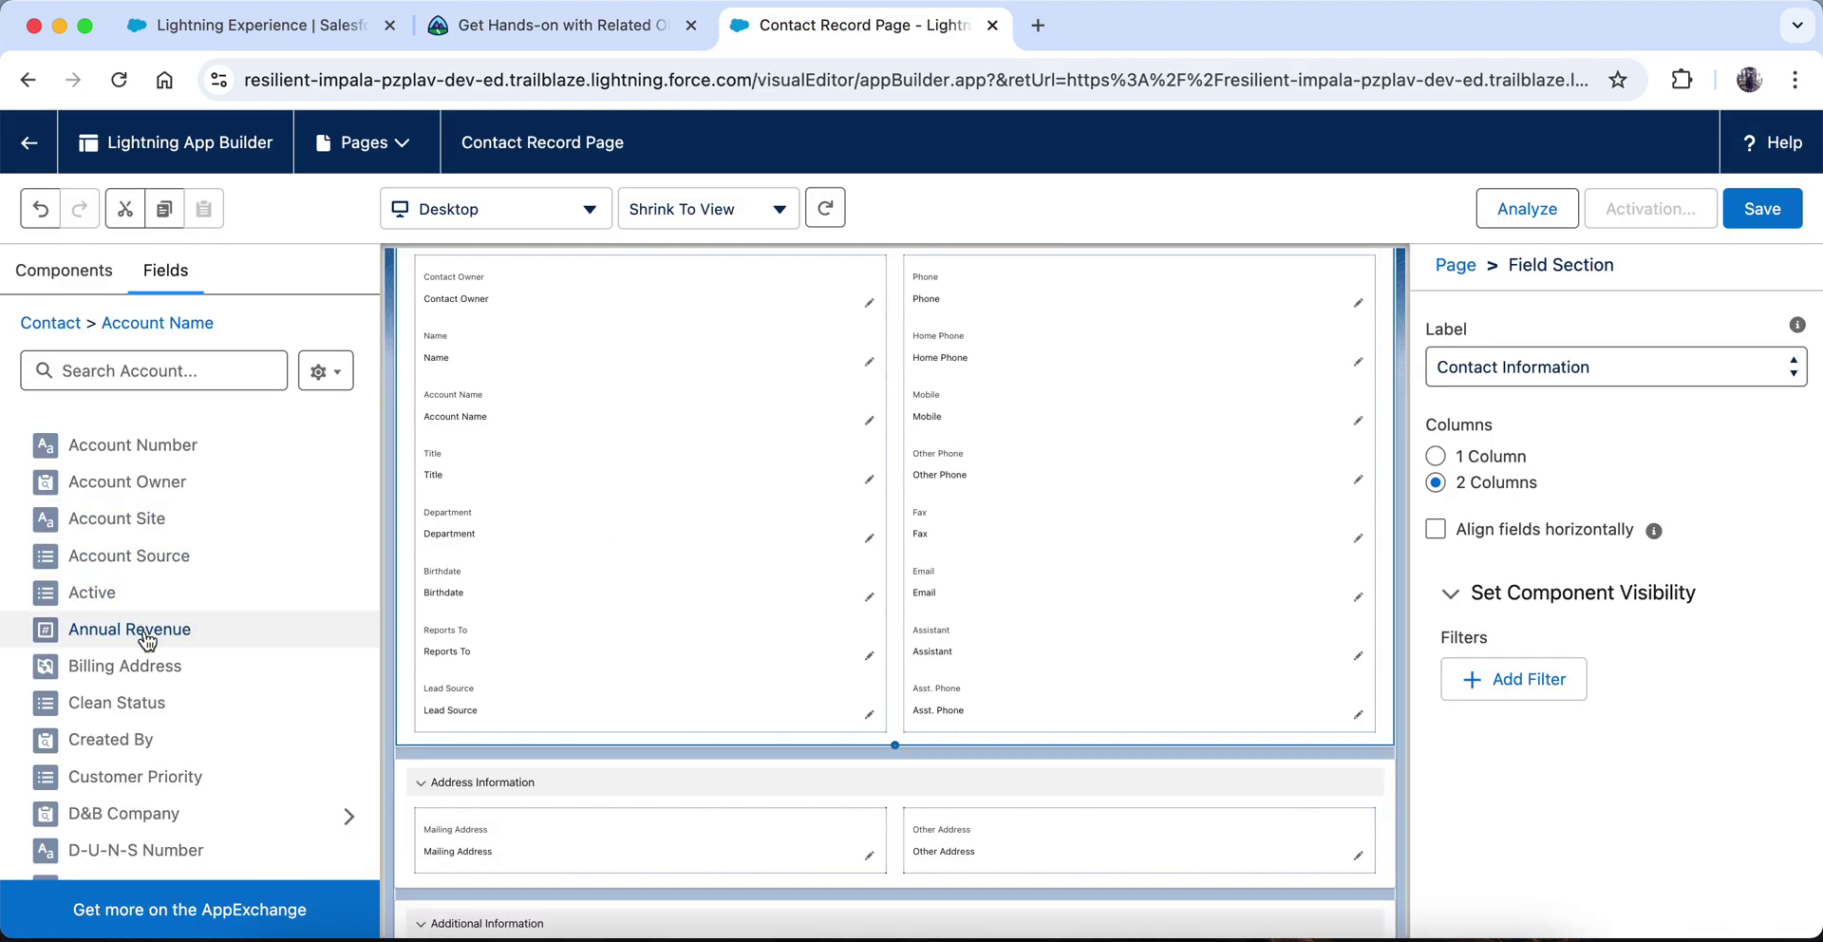
mouse_move(142, 631)
mouse_down()
mouse_move(383, 679)
mouse_move(430, 729)
mouse_up()
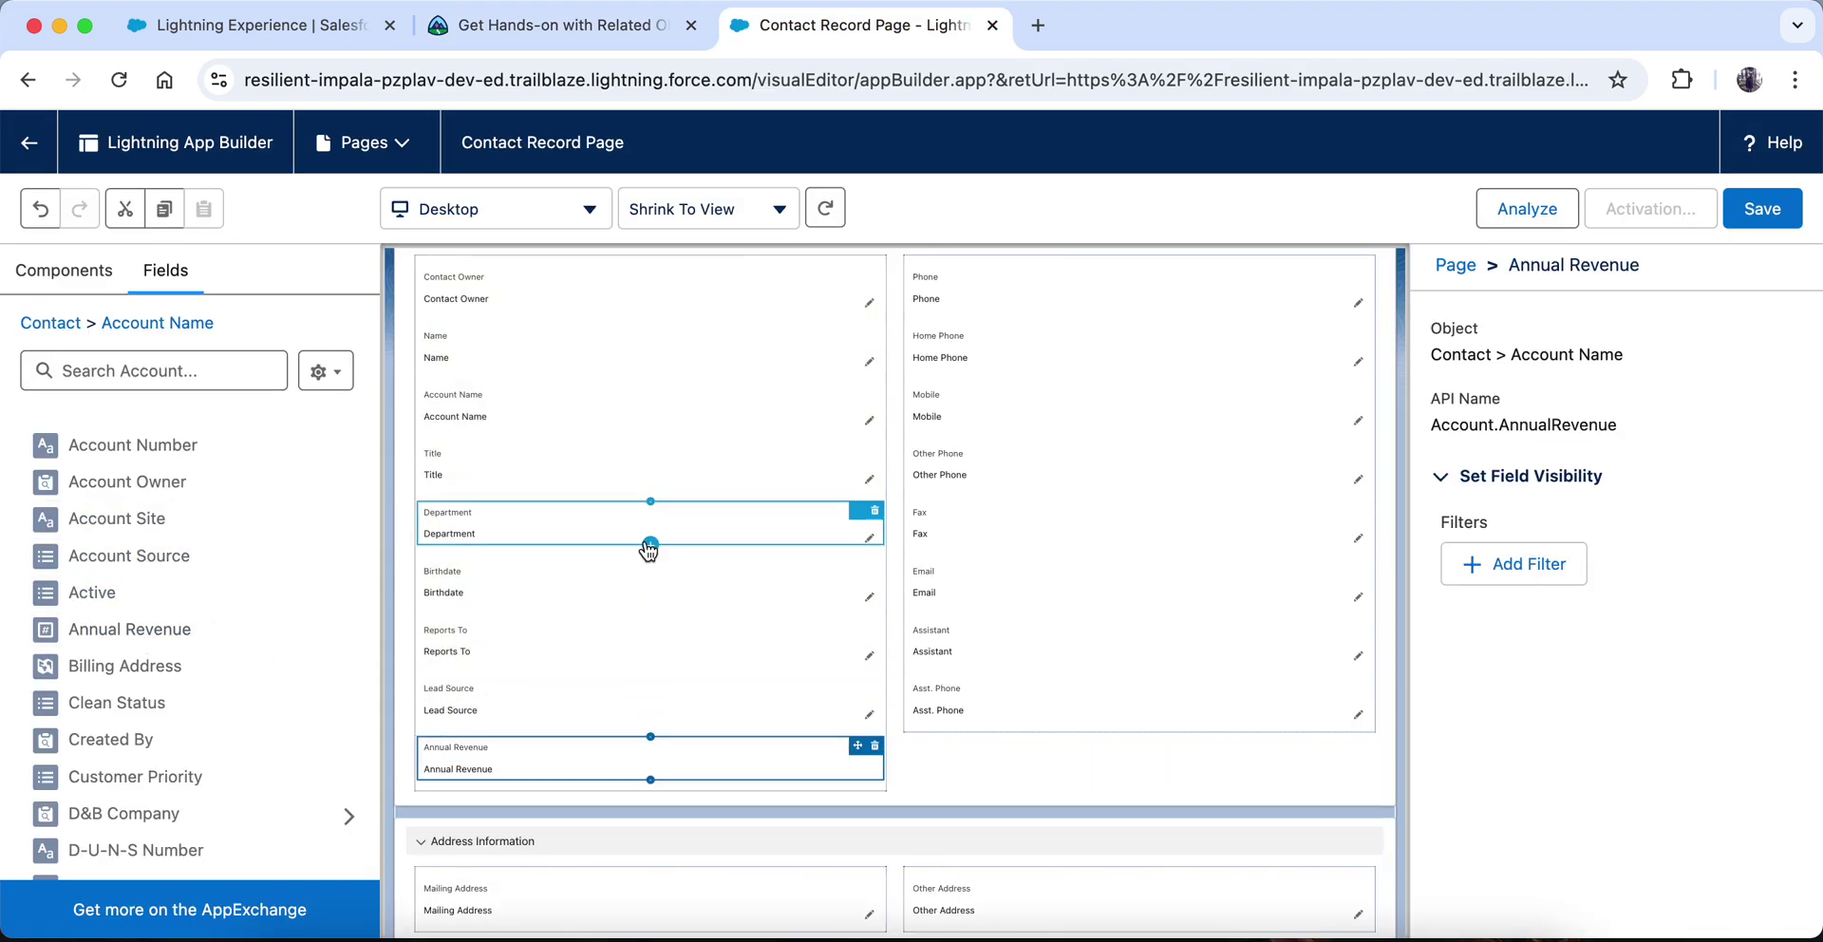
click(626, 28)
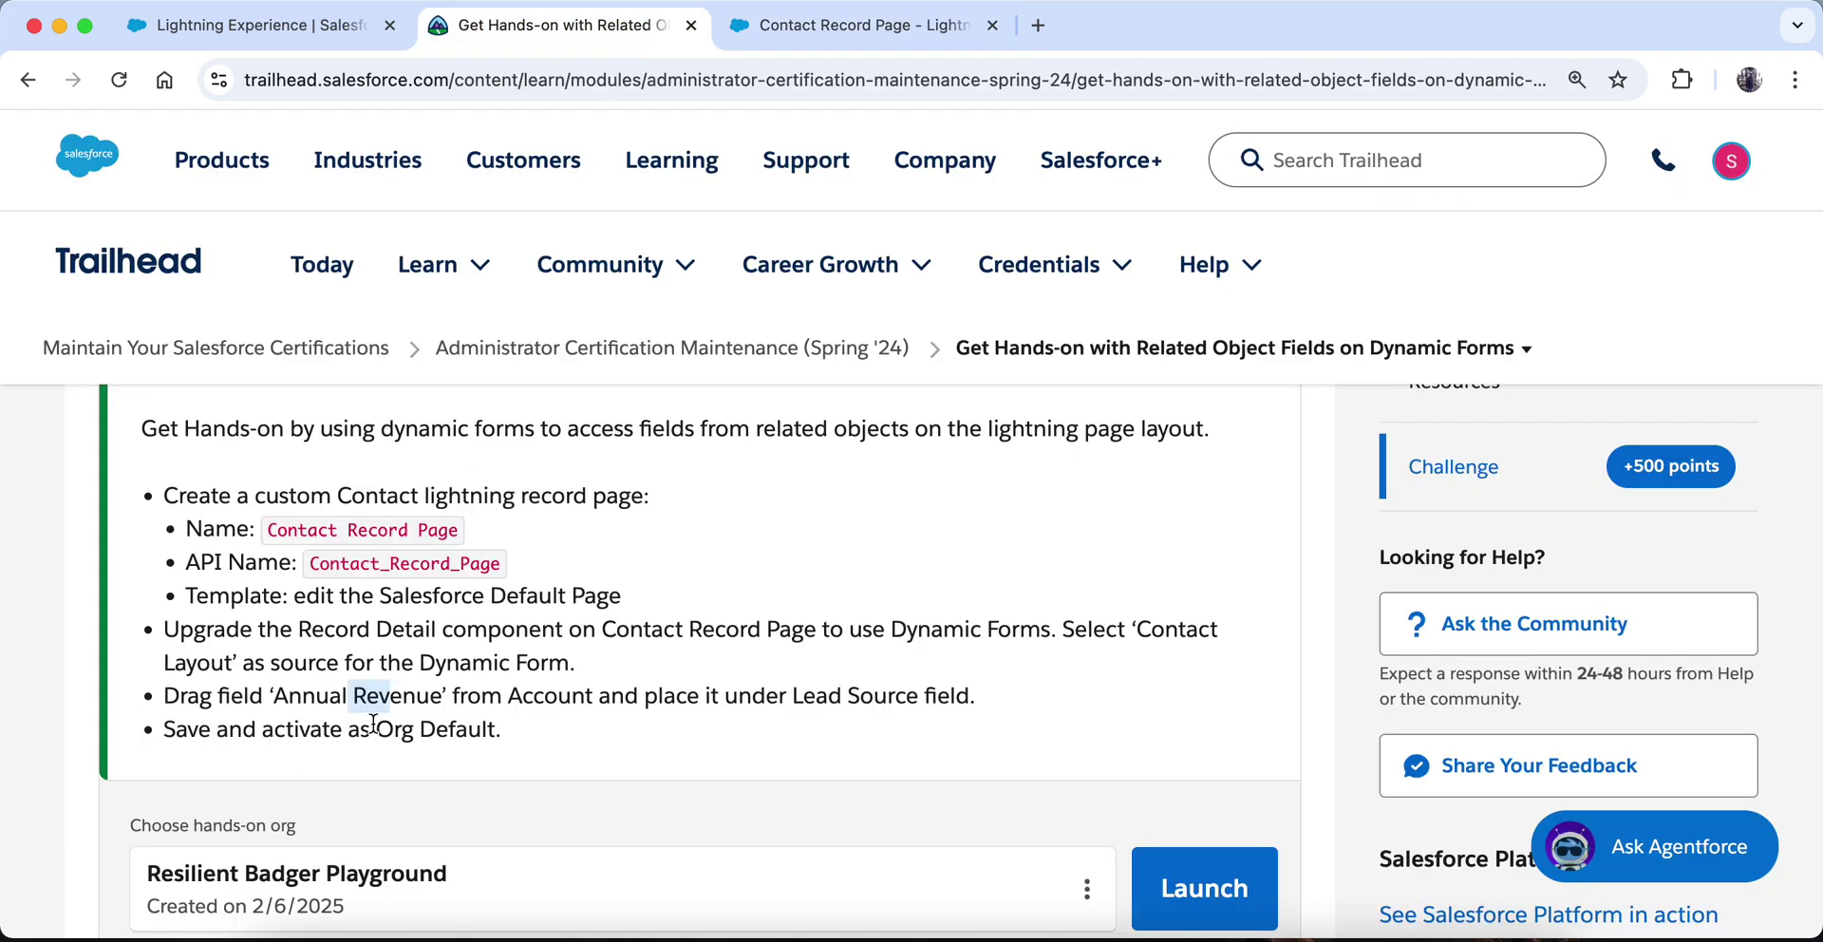
click(814, 38)
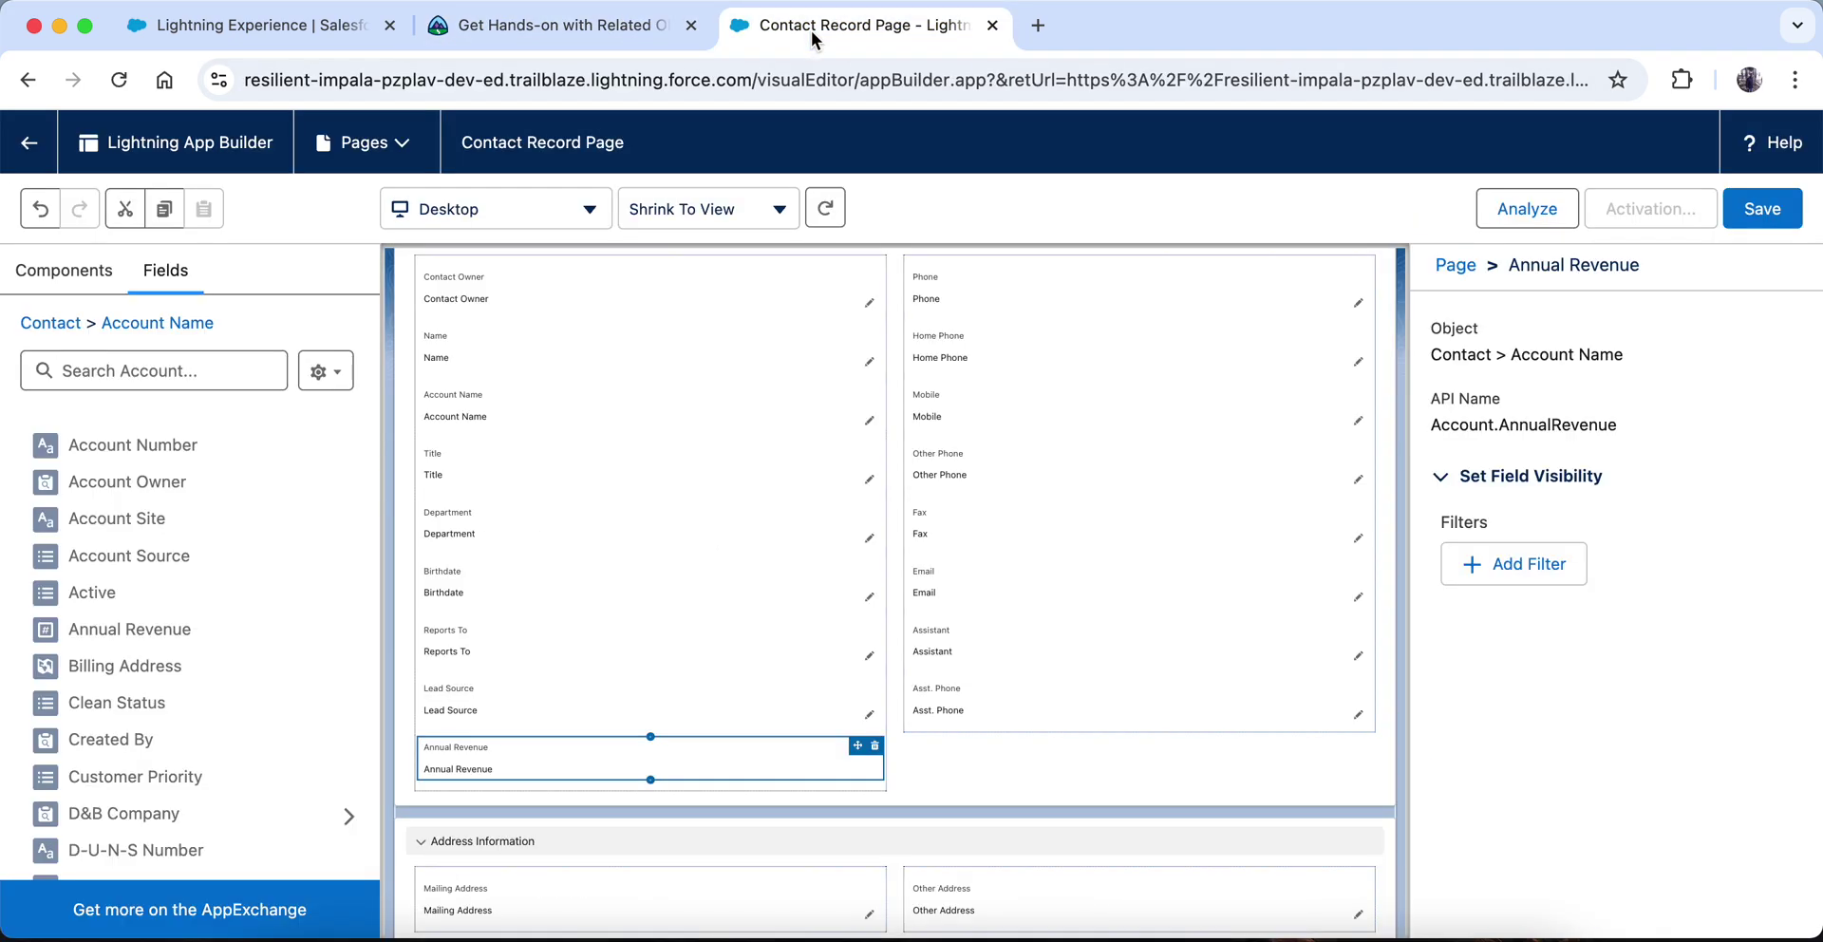
Step: Save the page, activate it as the Desktop org default, and save again
click(1762, 208)
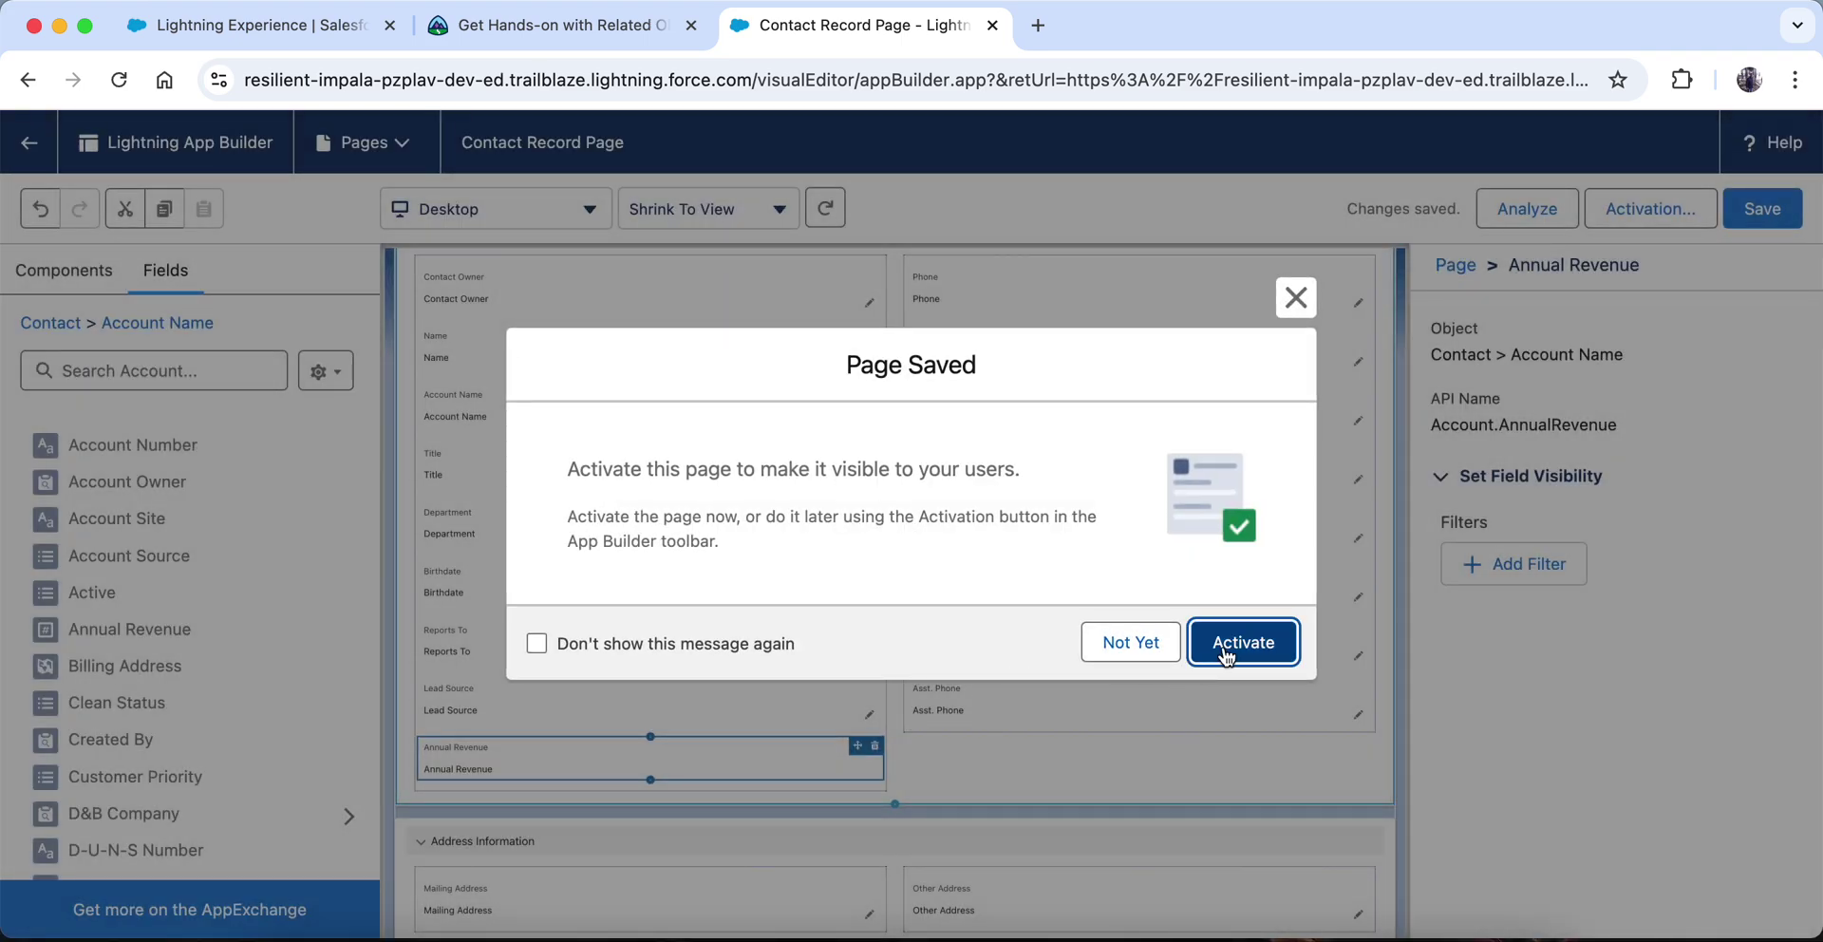
click(1135, 644)
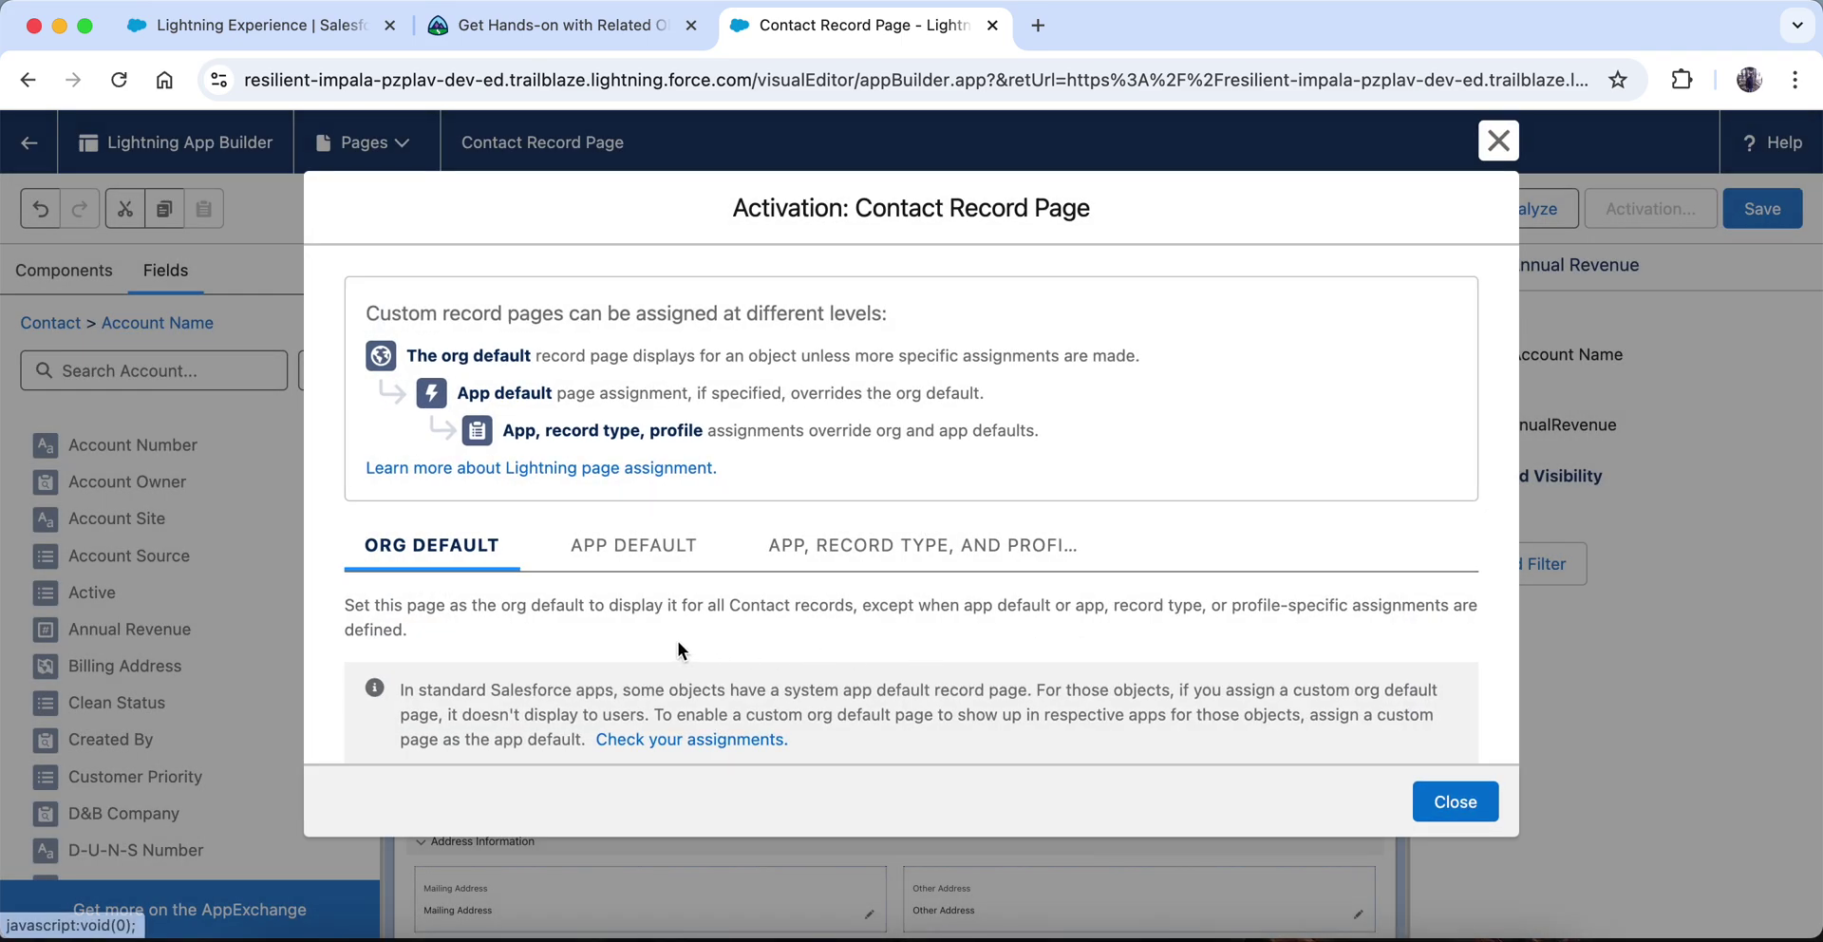
scroll(483, 669, down, 3)
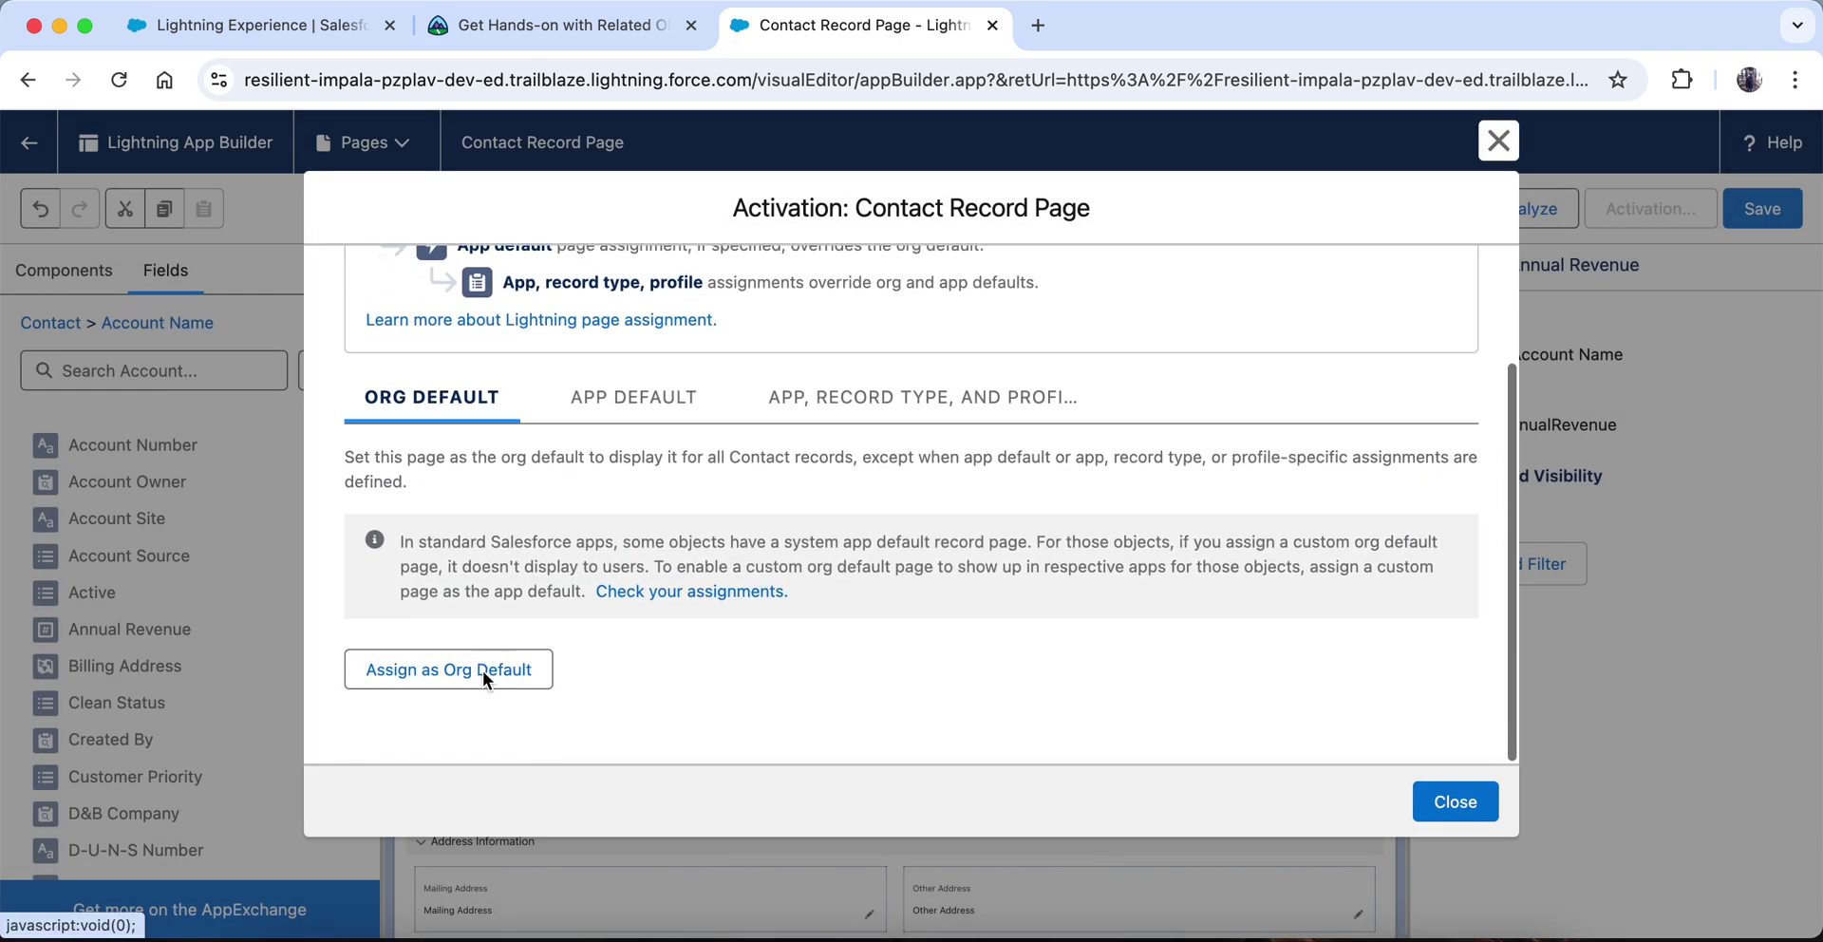
click(482, 670)
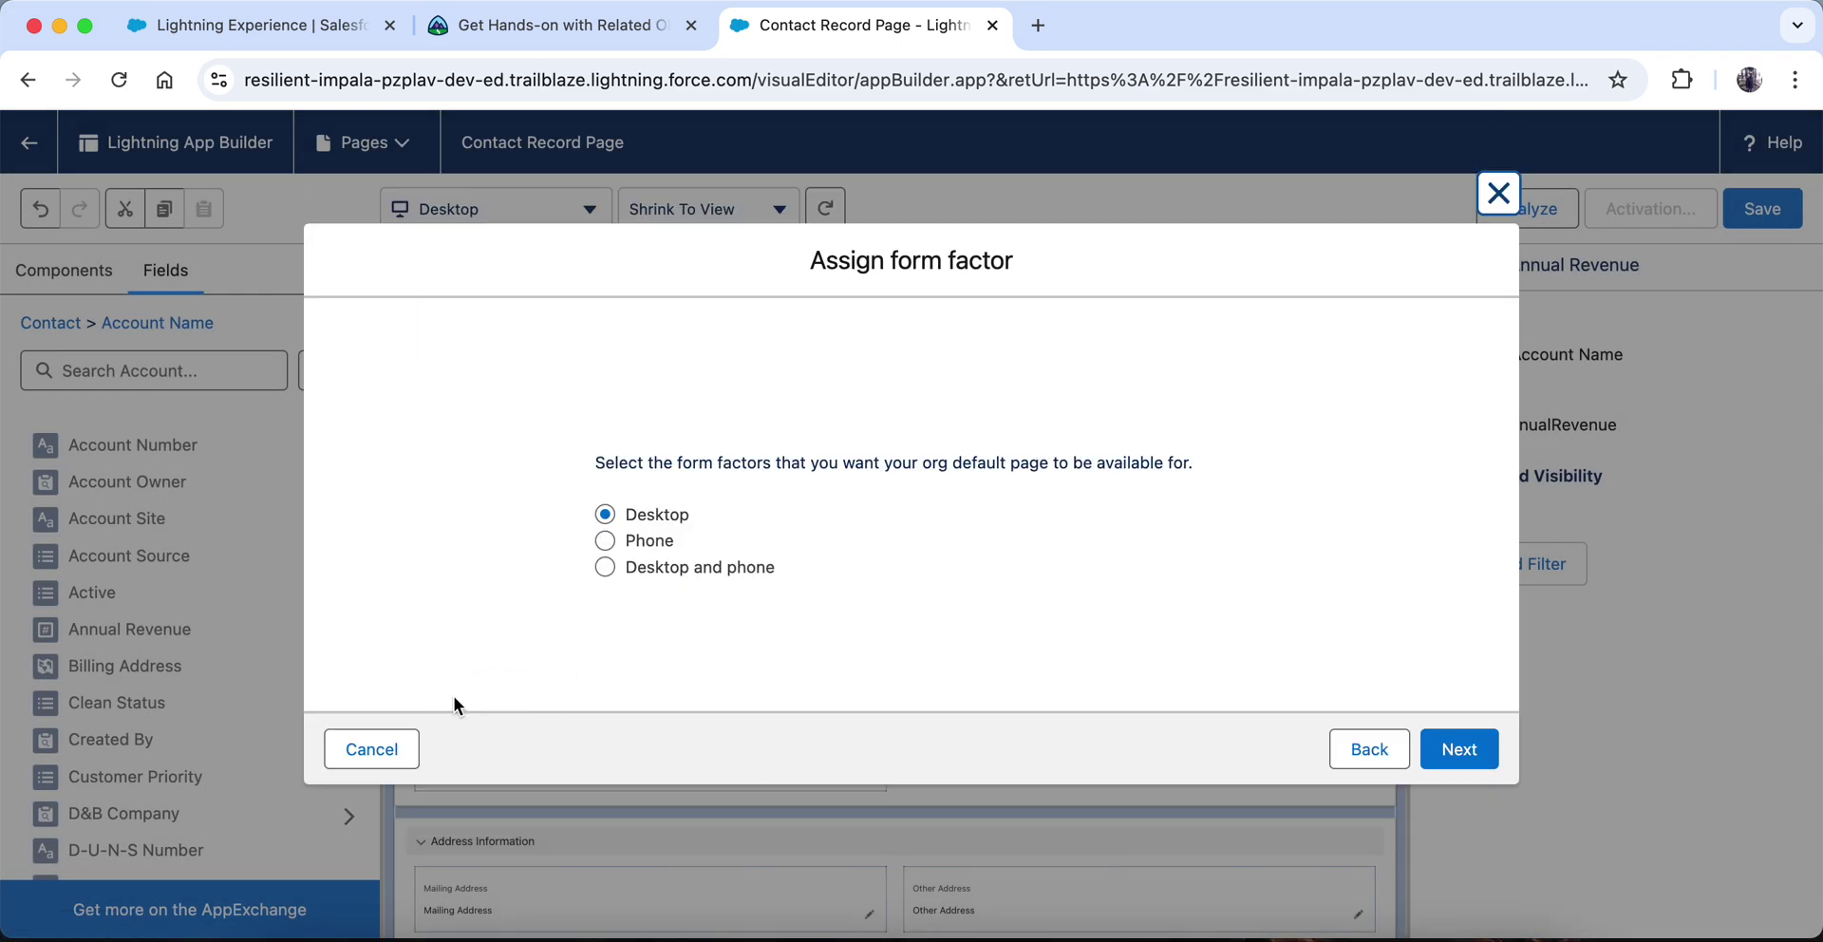
click(1458, 748)
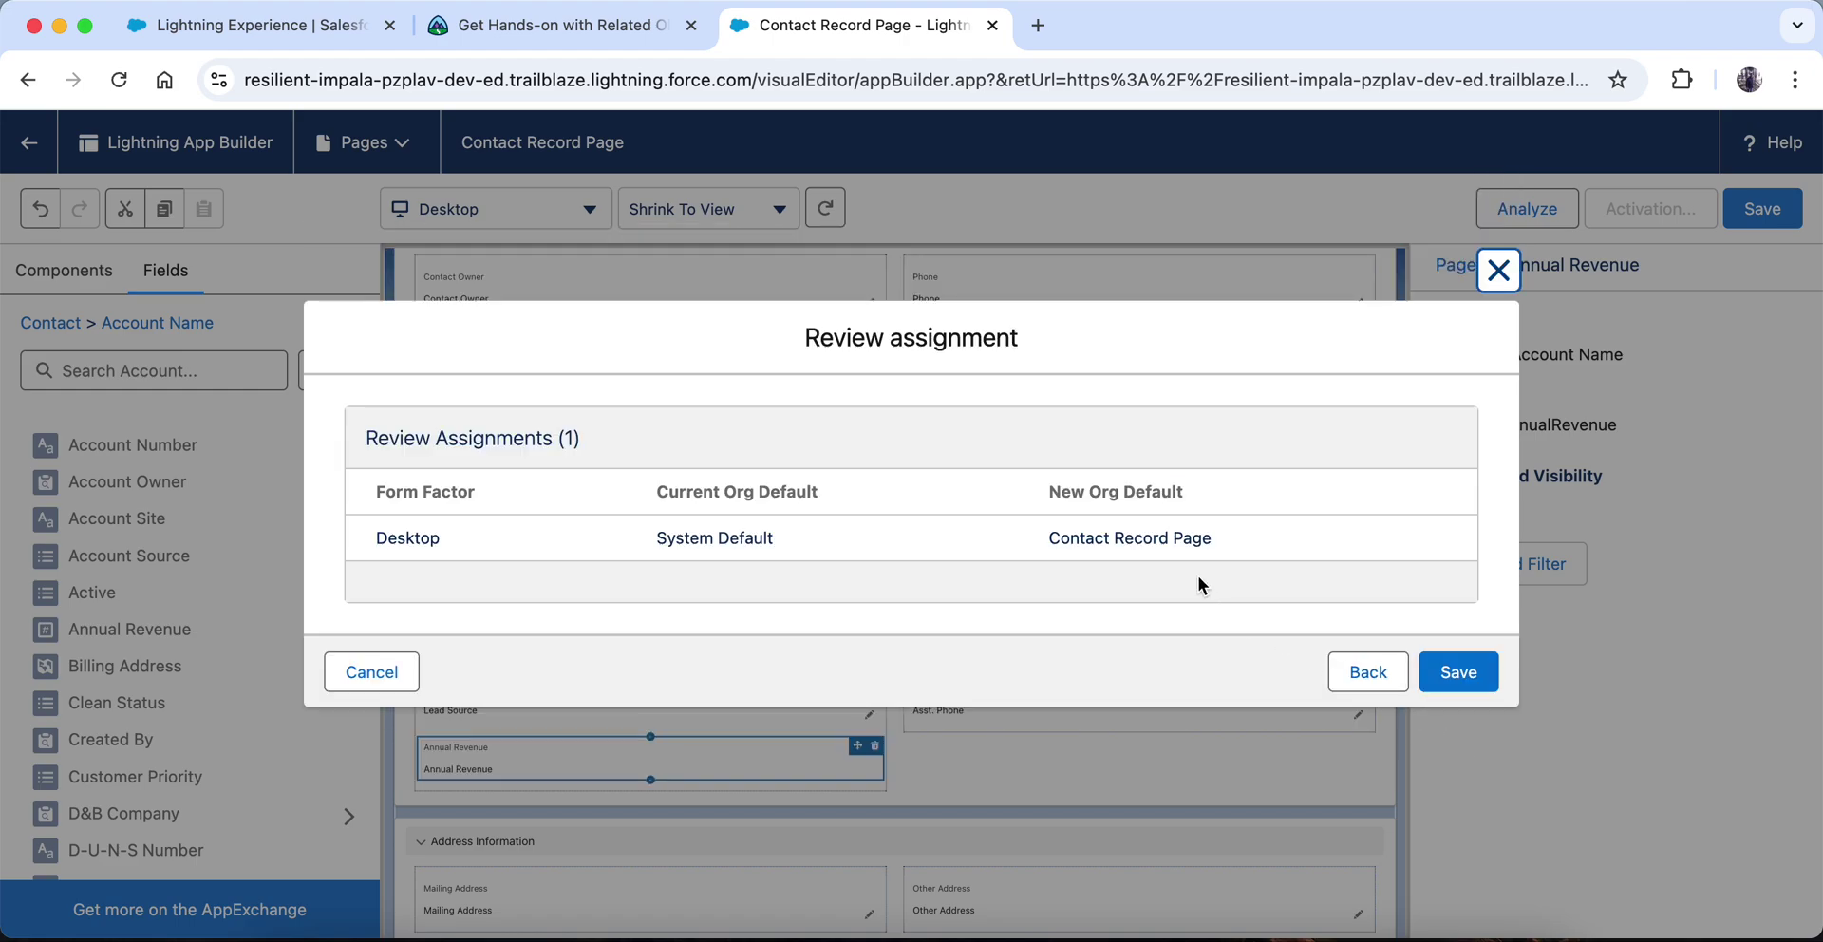
click(1483, 673)
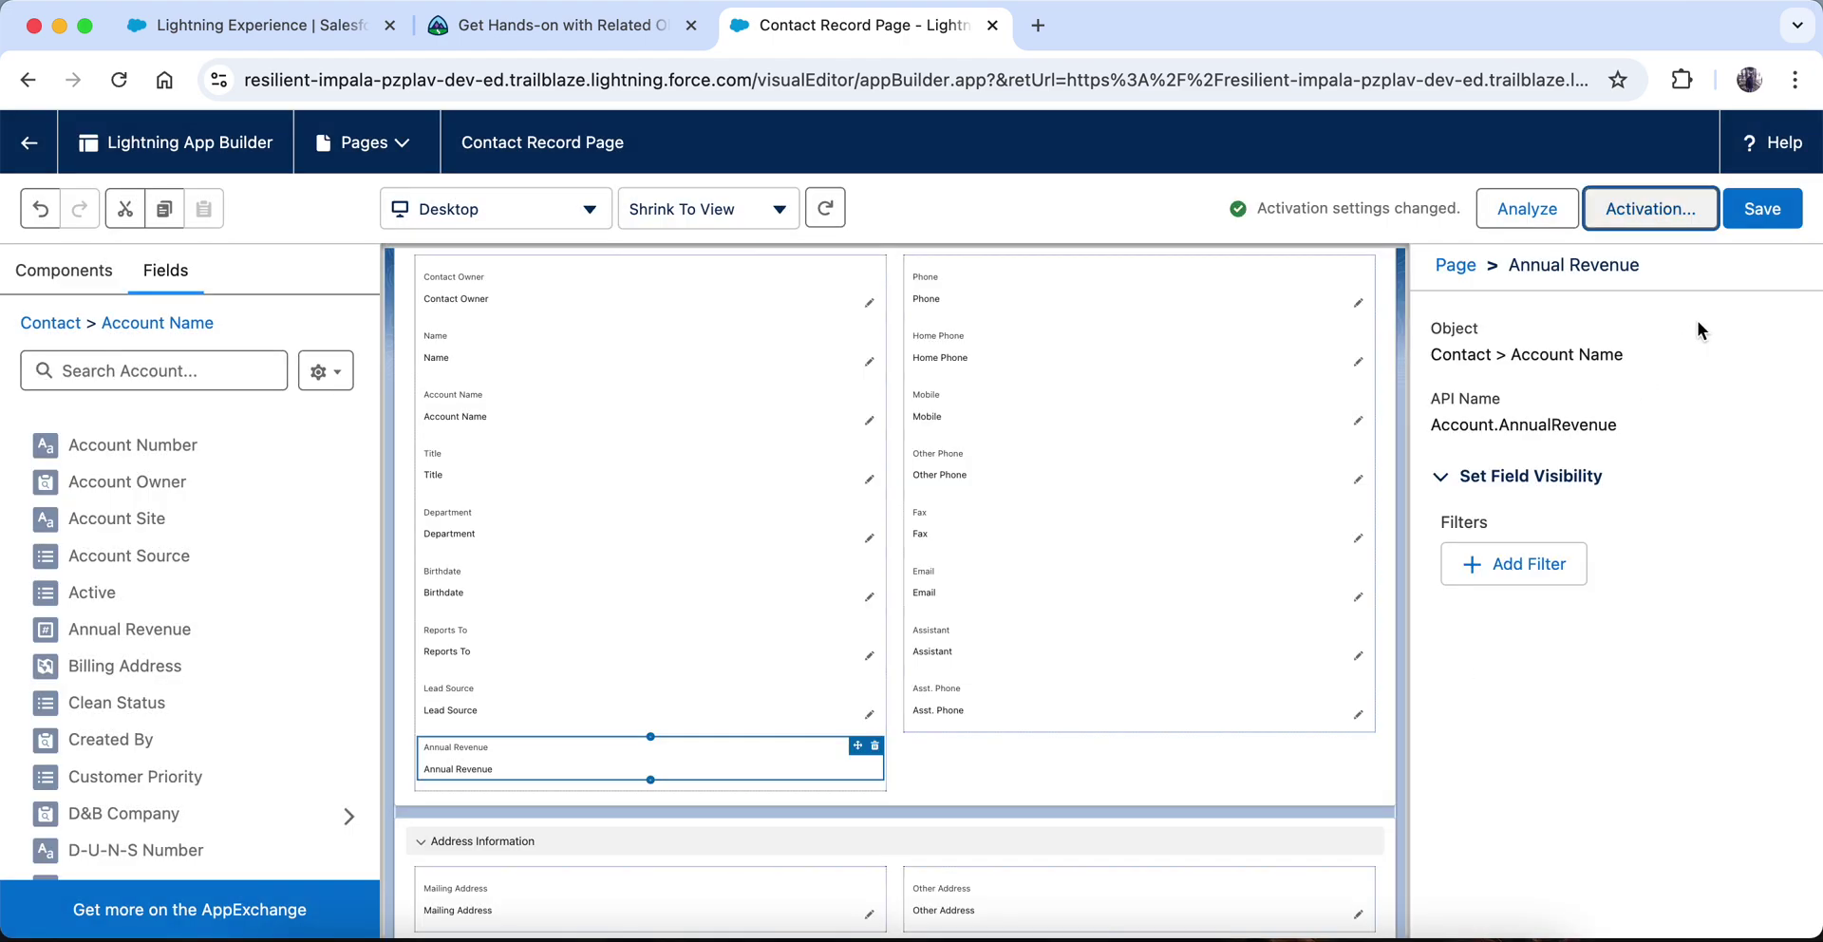
click(1750, 224)
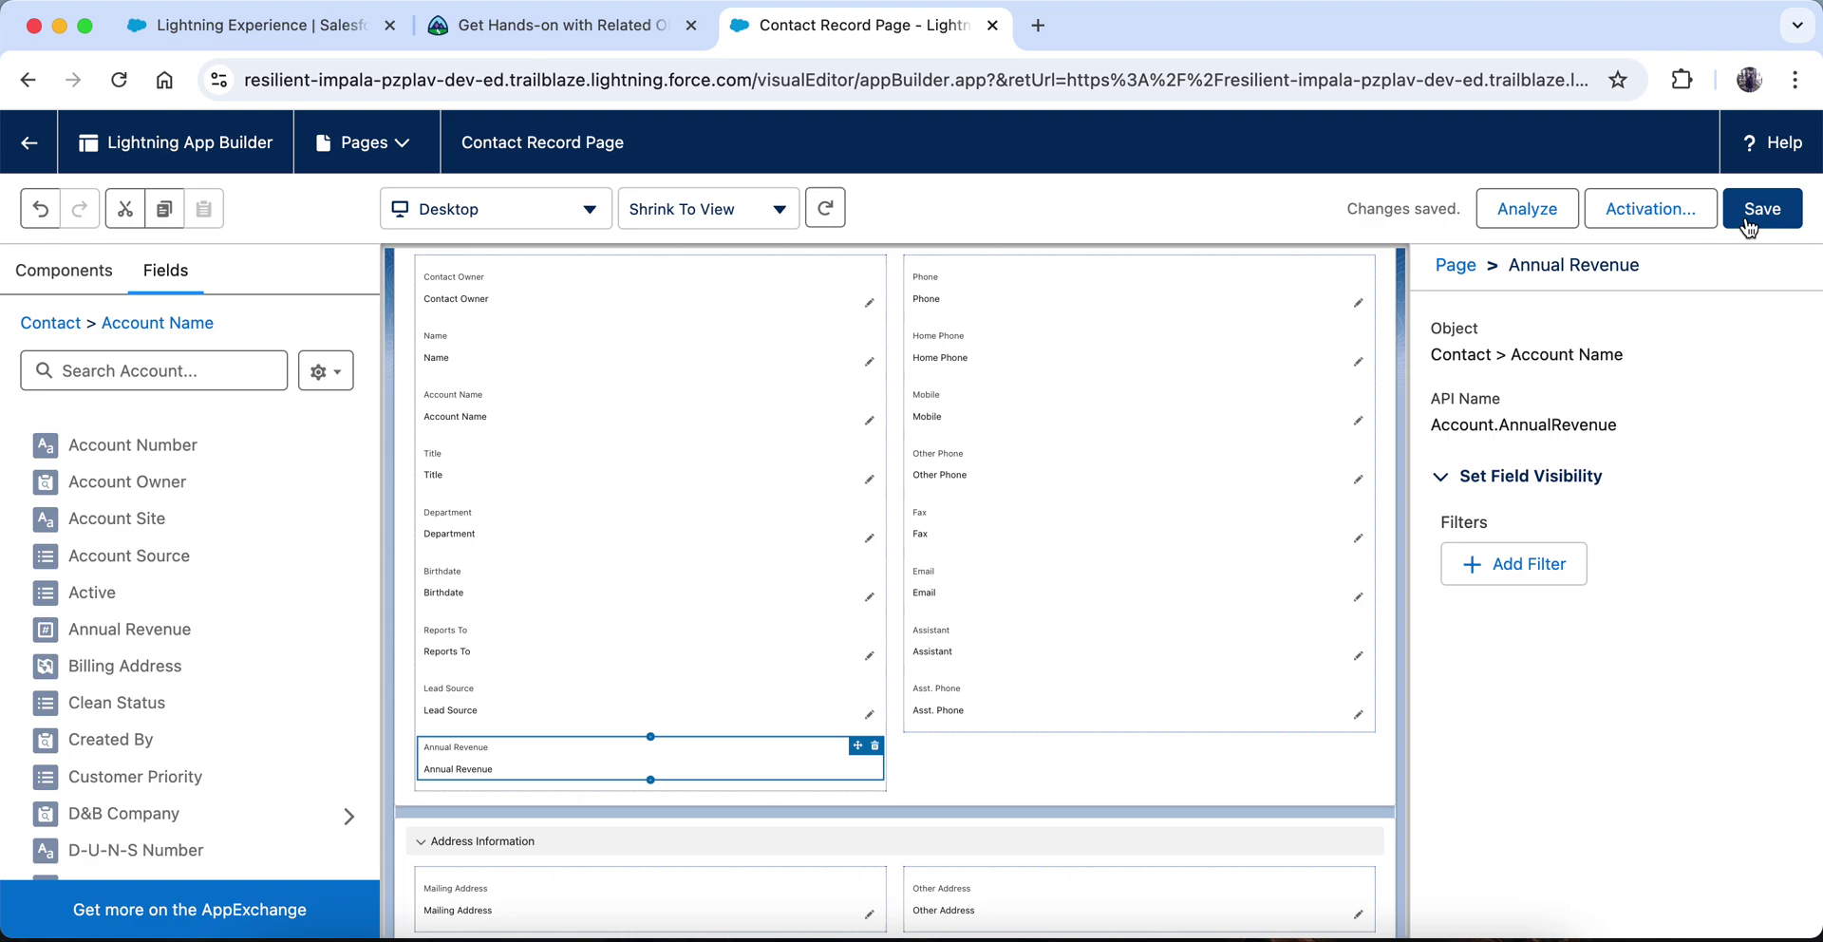
Step: Back in Trailhead, run Check Challenge to Earn 500 Points
click(547, 35)
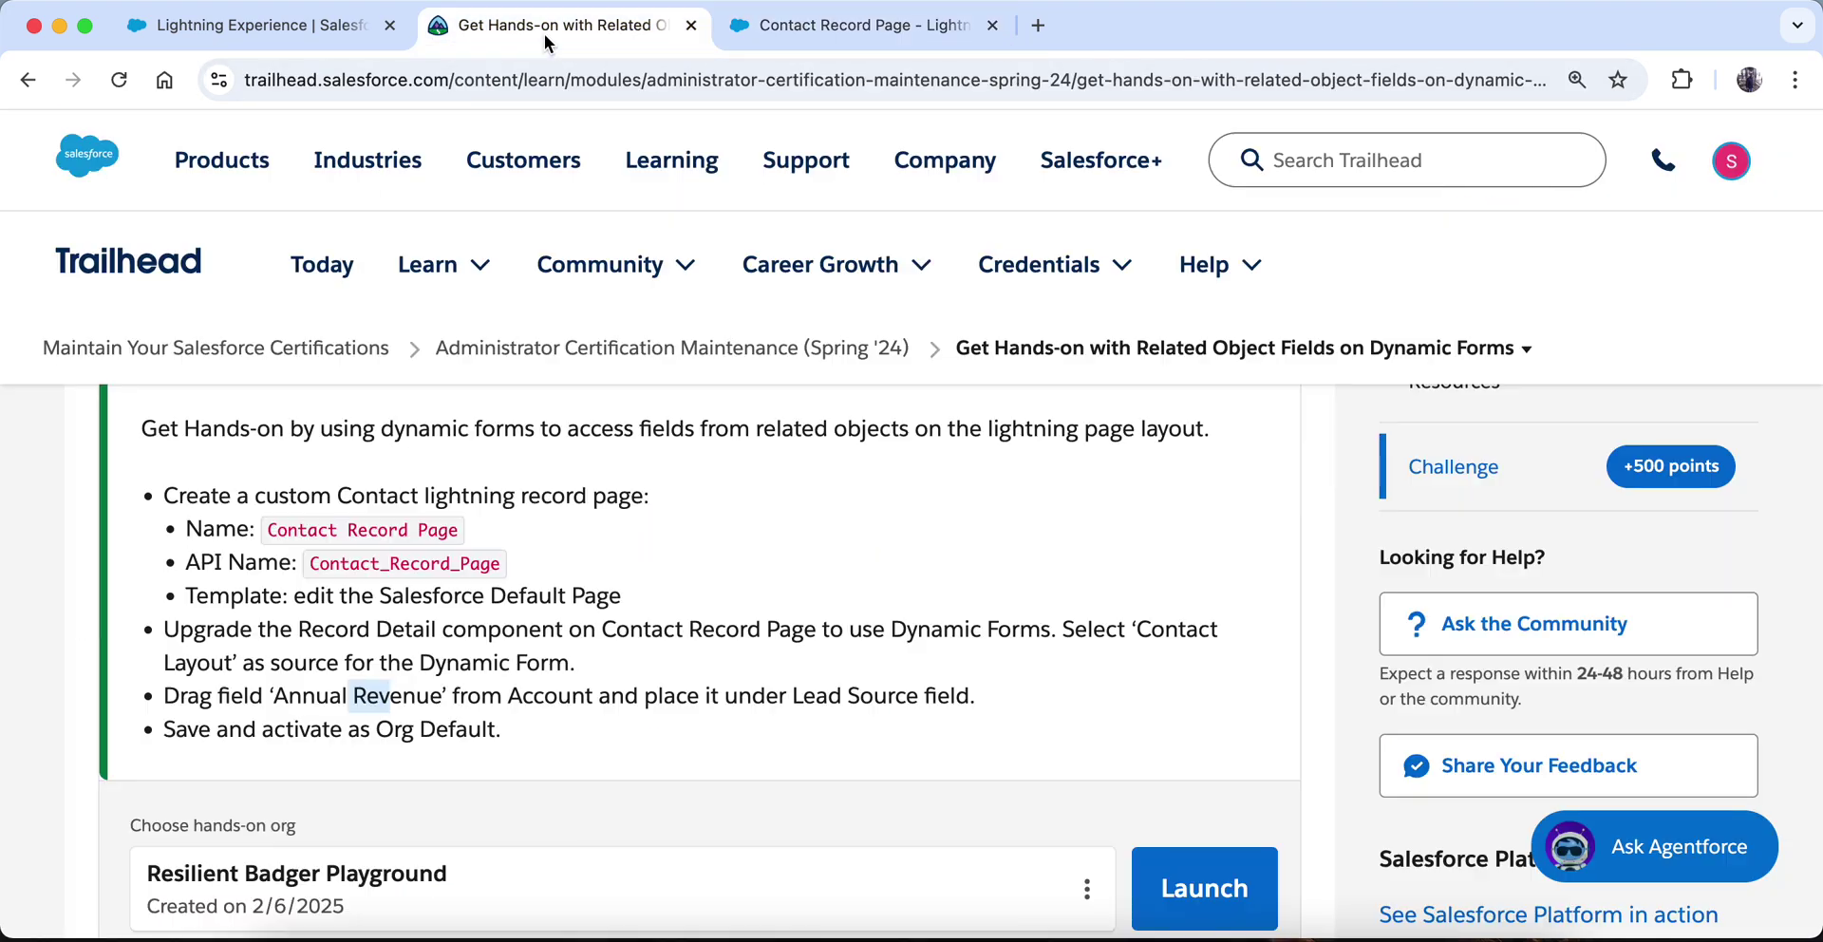
scroll(1209, 775, down, 5)
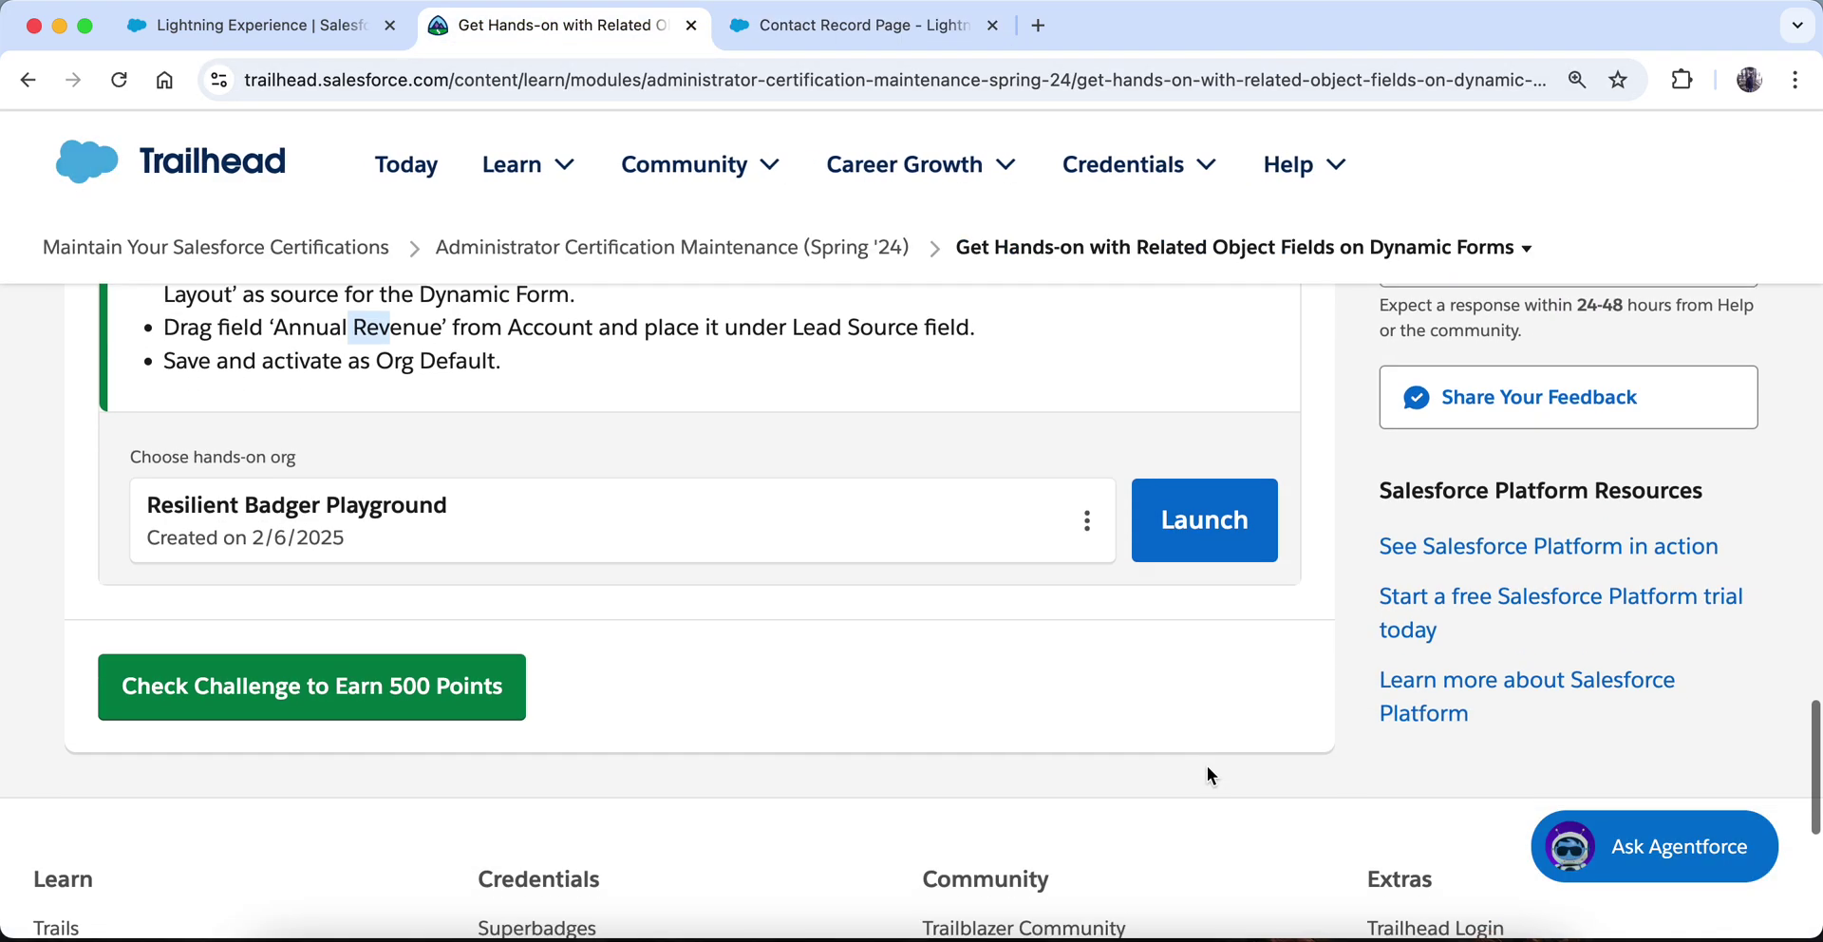
click(479, 678)
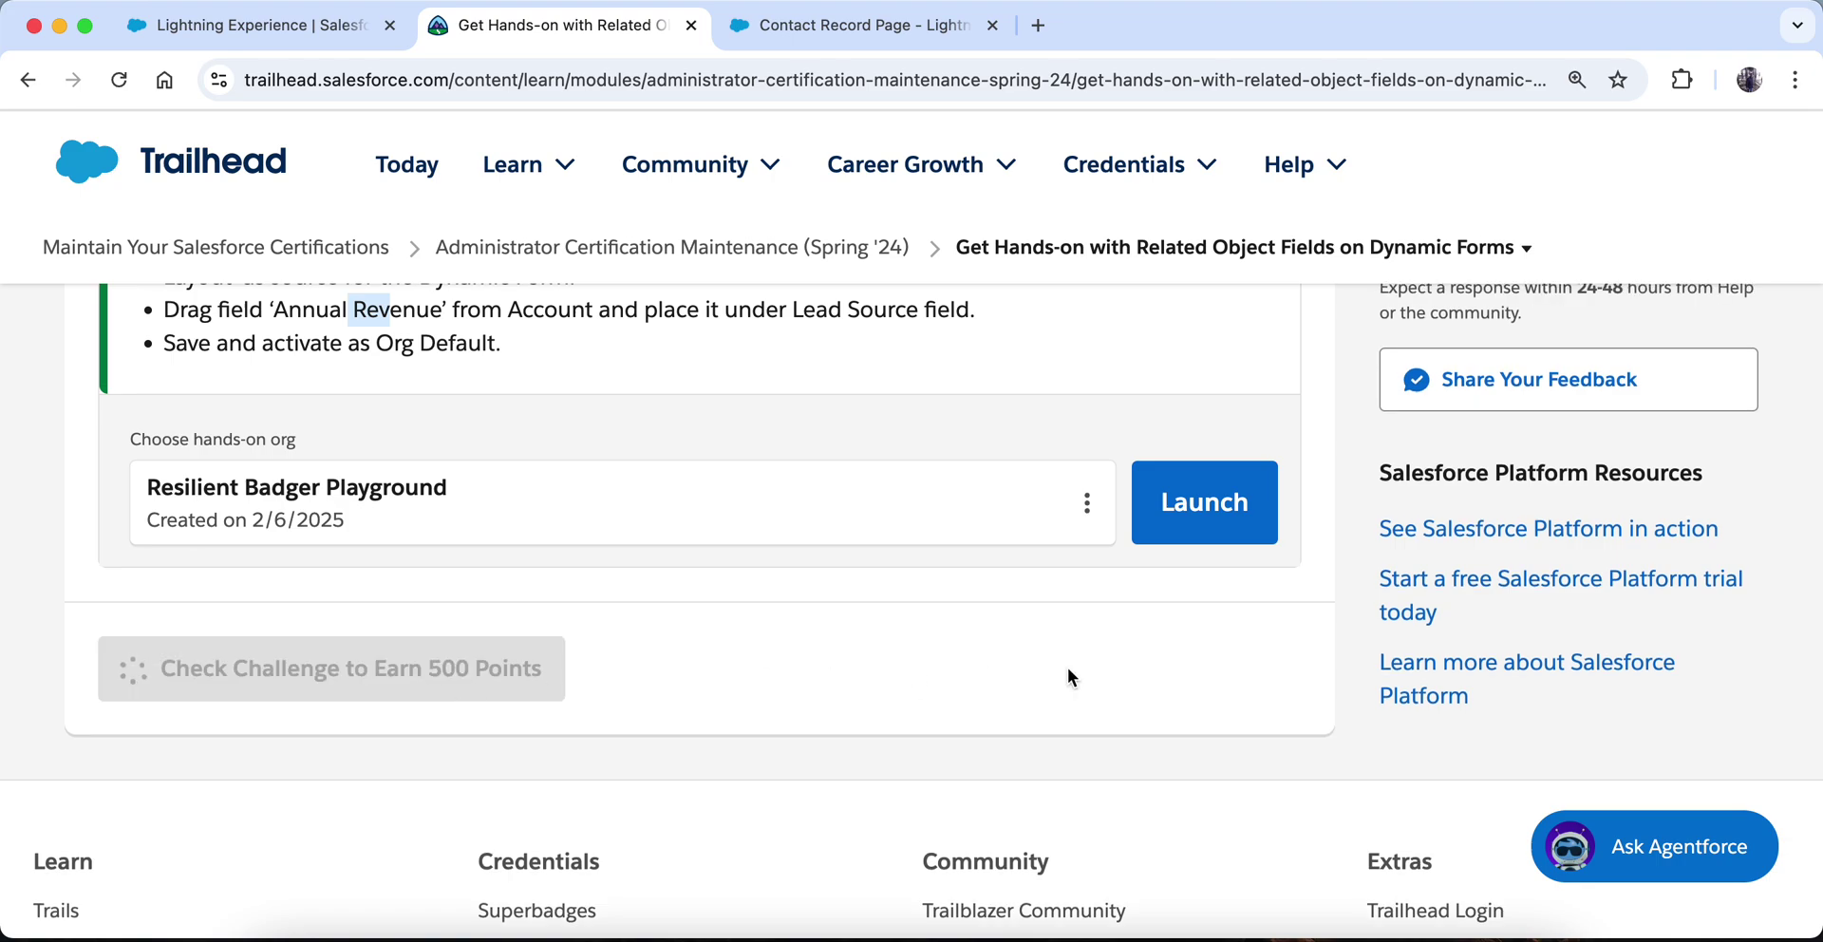